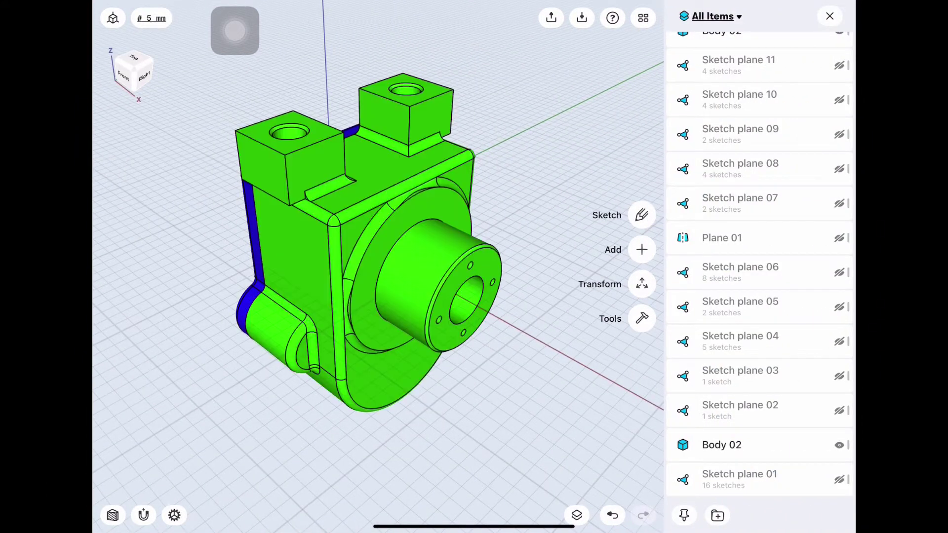
- Review the bodies in the All Items list and view the housing from the left
scroll(760, 267, "up", 2)
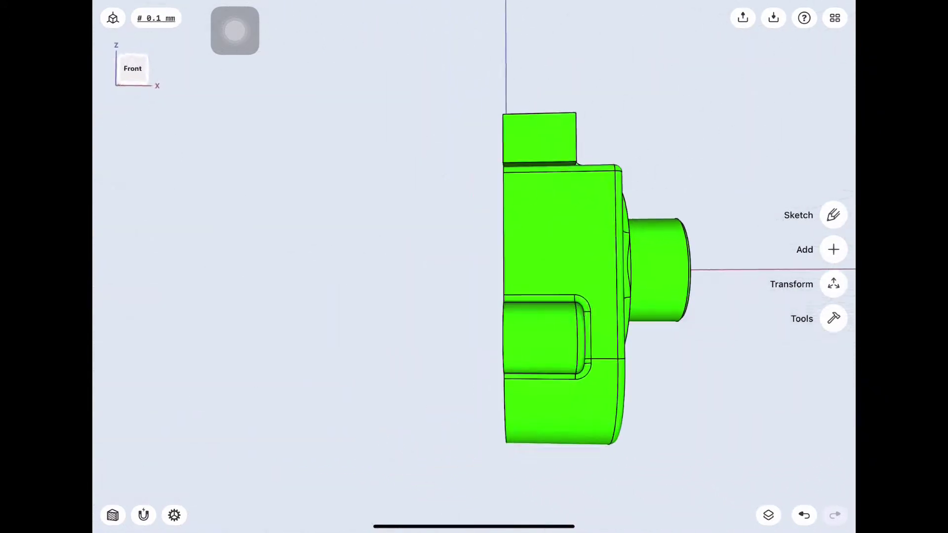
left_click(769, 515)
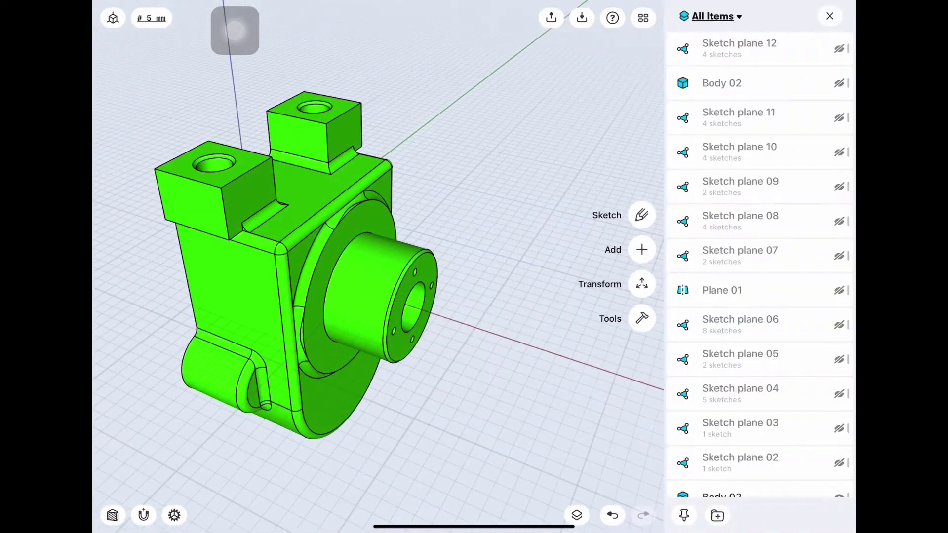
left_click(576, 515)
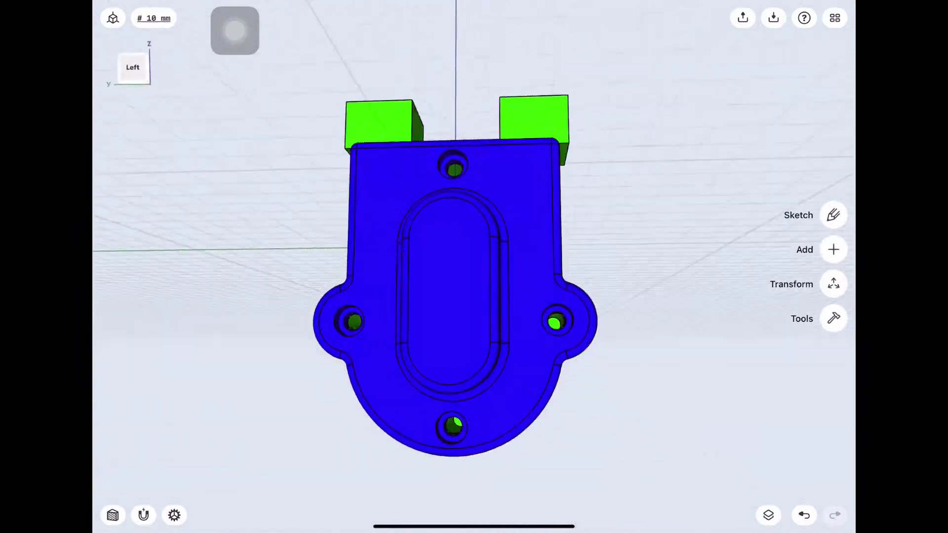
left_click(133, 67)
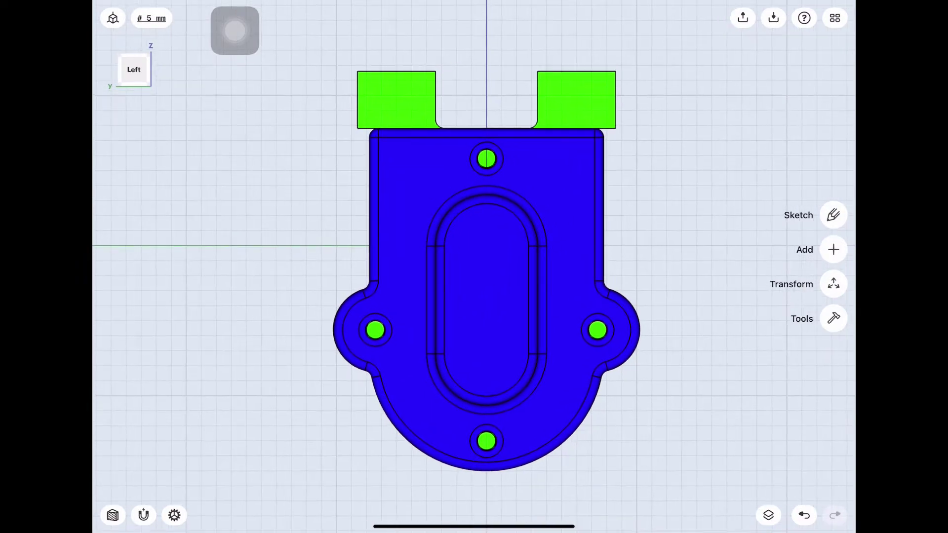
- Check the front view and Section View, then the right and isometric views
left_click_drag(134, 69, 148, 61)
left_click(139, 74)
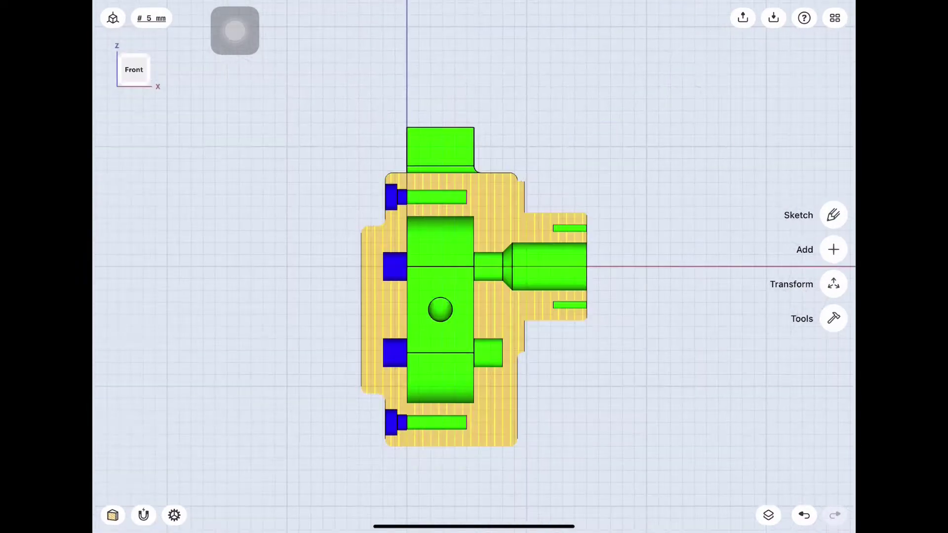
left_click(112, 515)
left_click(113, 515)
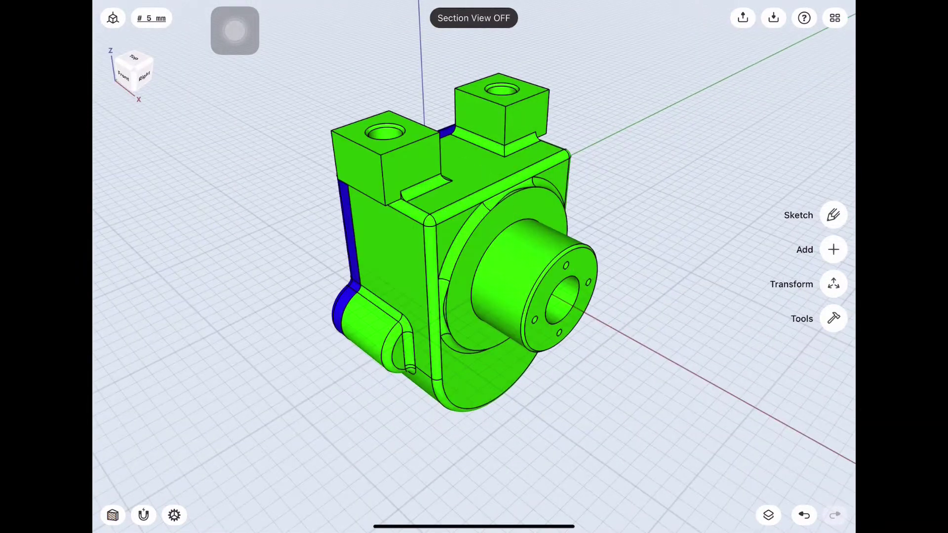
left_click(144, 75)
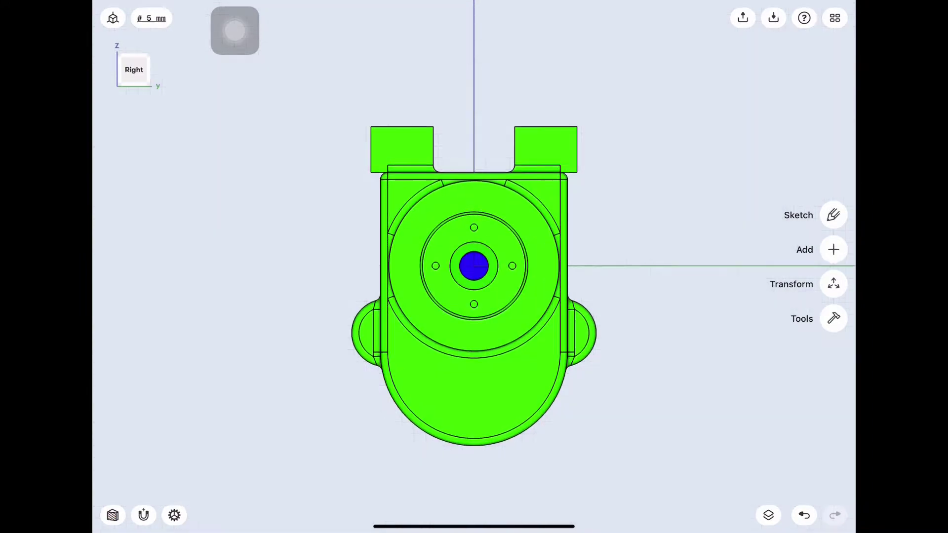
left_click(134, 69)
- On the Right plane, draw a 39 mm vertical line up from the origin
left_click(144, 75)
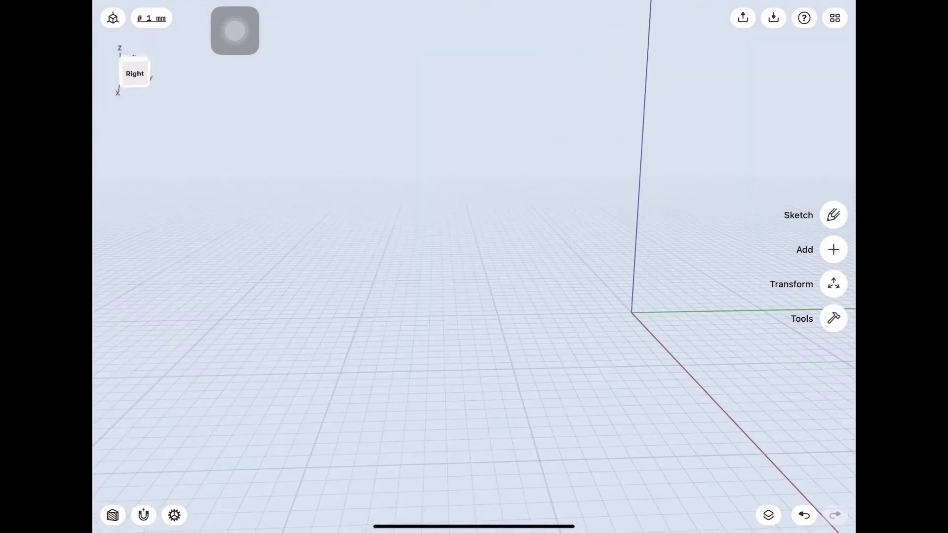
left_click(834, 215)
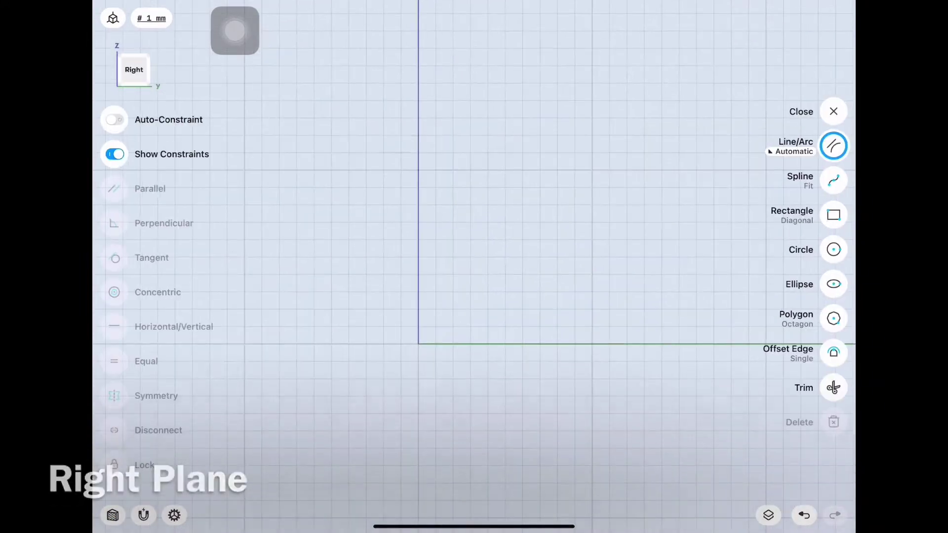
left_click_drag(418, 344, 419, 135)
left_click(383, 239)
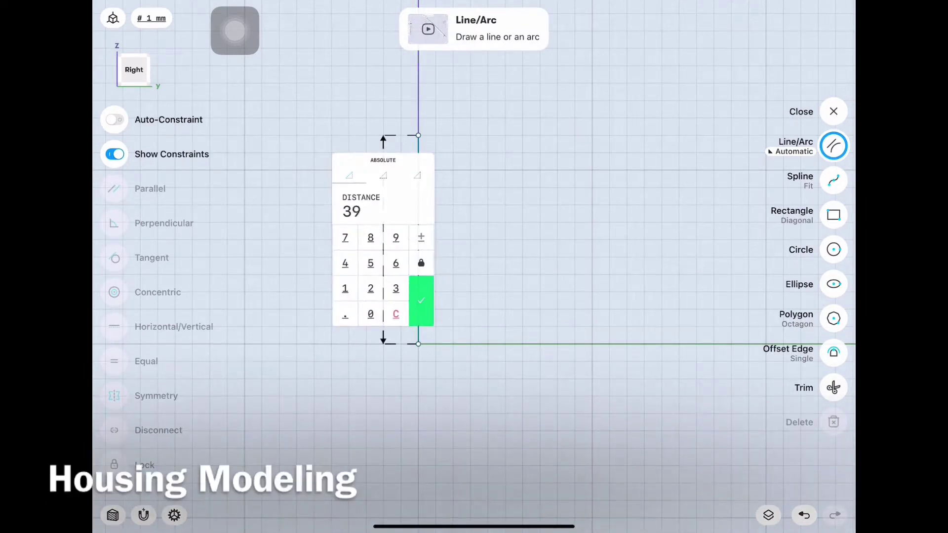
left_click(422, 301)
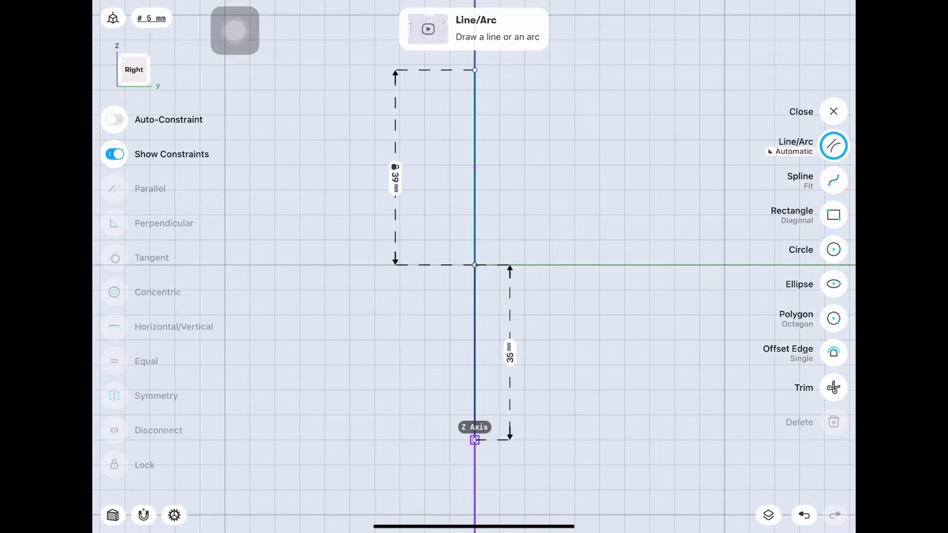
- Change the lower vertical line's length from 35 mm to 36 mm
left_click(474, 265)
left_click(475, 352)
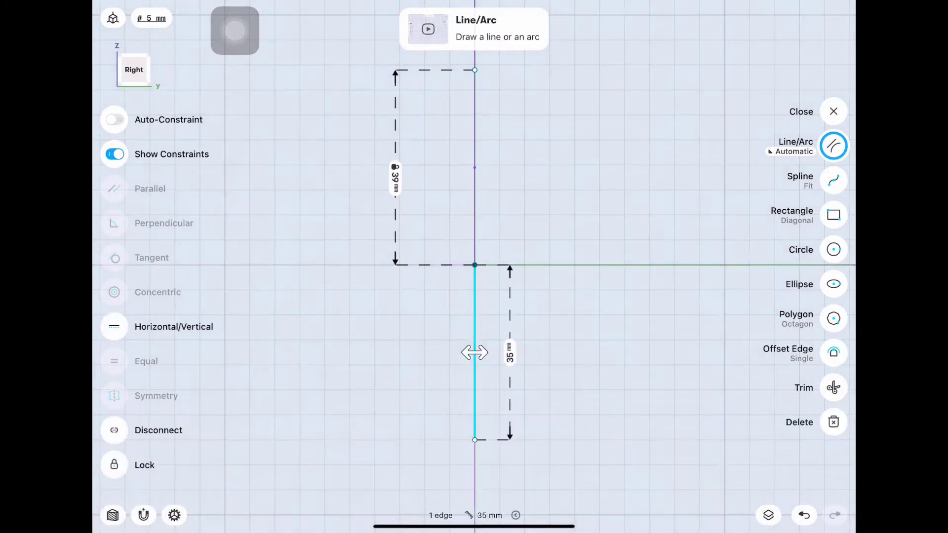
left_click(507, 354)
left_click(547, 413)
middle_click_drag(474, 266, 482, 172)
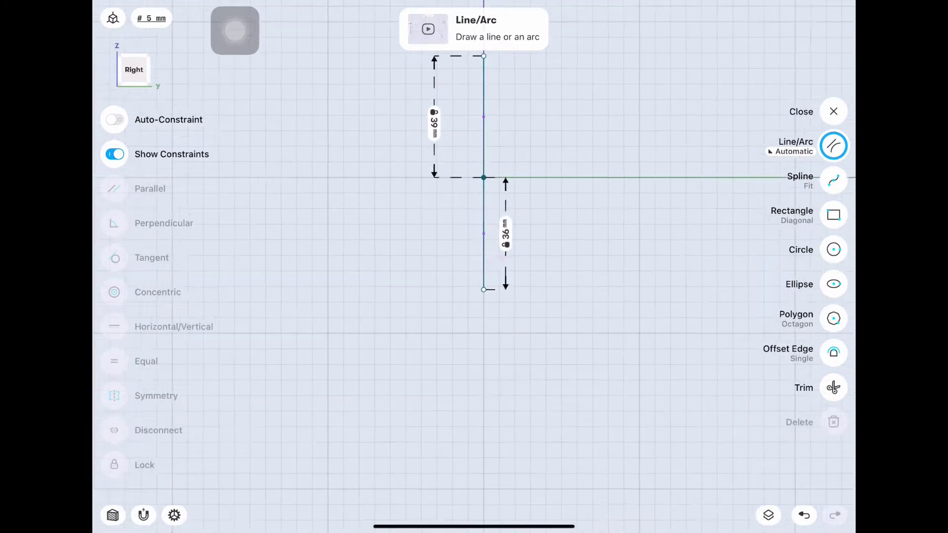
- Draw a 39 mm-radius circle at the lower line's end
left_click(833, 249)
left_click_drag(483, 281, 605, 280)
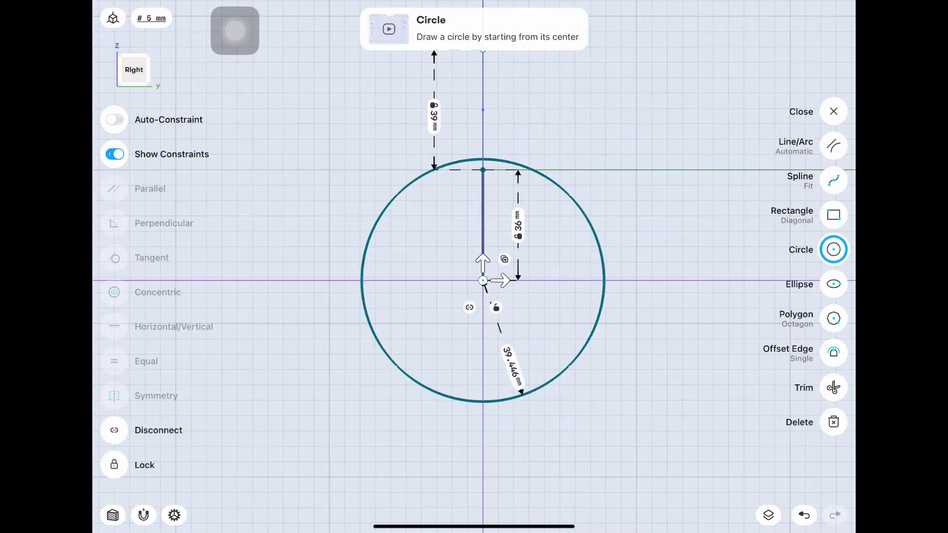
left_click(512, 367)
left_click(550, 412)
middle_click_drag(485, 275, 469, 369)
- Offset the vertical centre line 39 mm to the right and -39 mm to the left
left_click(834, 352)
left_click(468, 214)
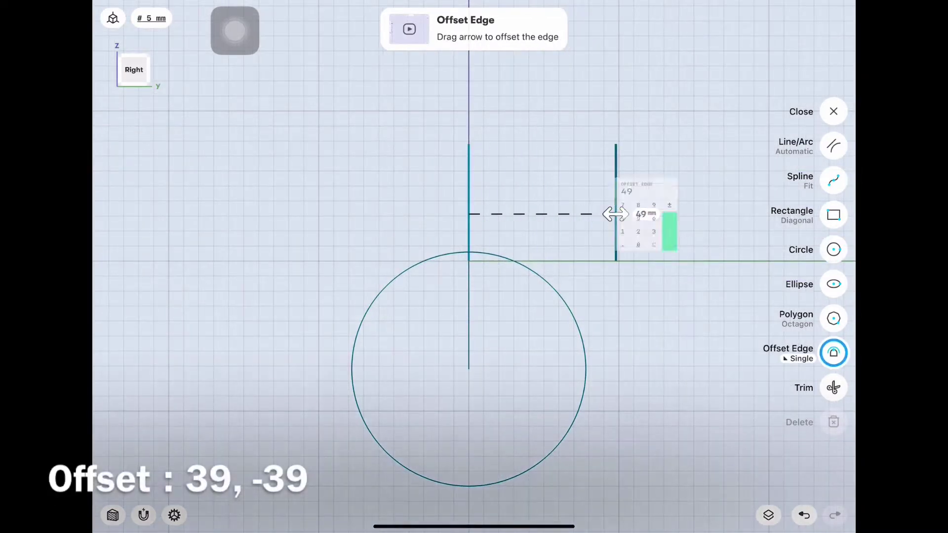
left_click(656, 248)
left_click(656, 195)
left_click(684, 247)
left_click(469, 206)
left_click_drag(469, 203, 357, 204)
left_click(337, 187)
left_click(363, 237)
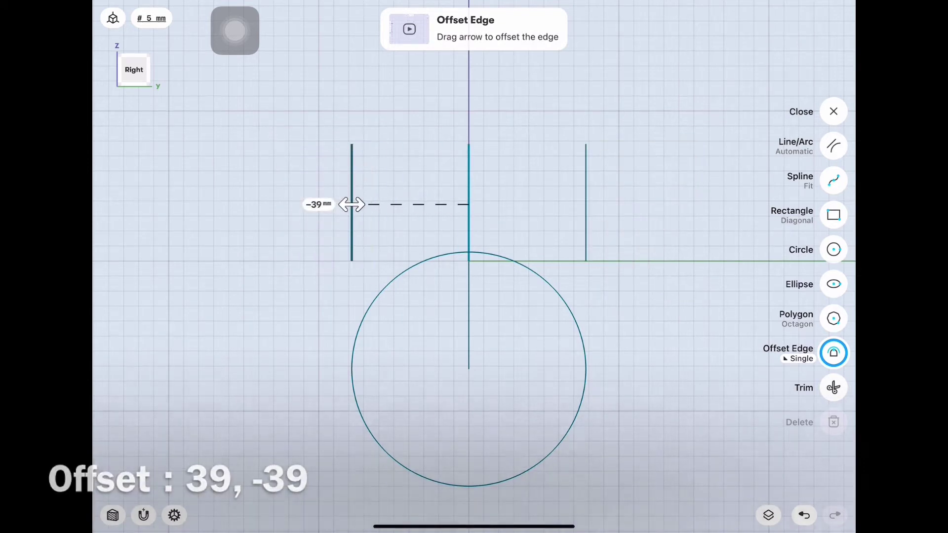
left_click(833, 146)
- Join the offset lines across the top and delete the centre vertical line
left_click(586, 207)
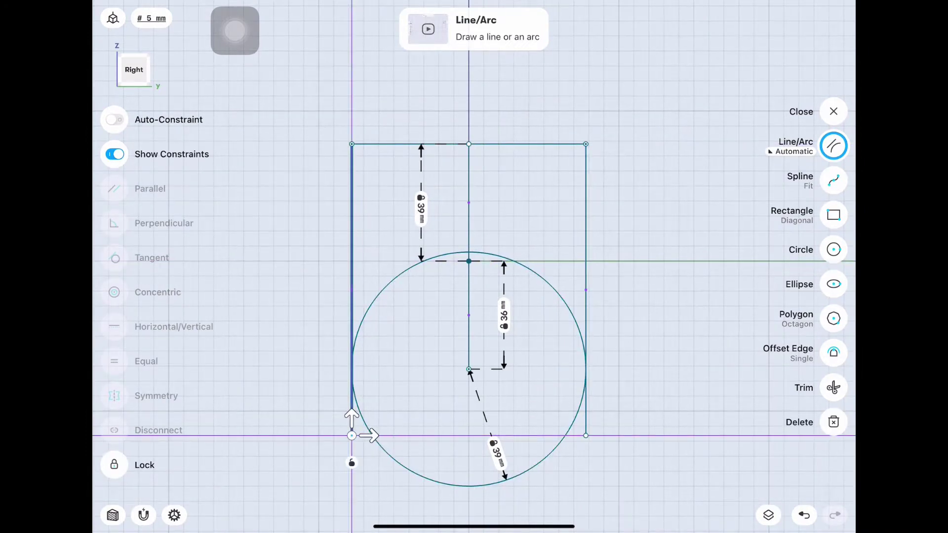
left_click(469, 203)
left_click(469, 316)
left_click(834, 422)
- Add two 21 mm-radius circles, one on the lower arc's centre and one at the origin
left_click(834, 388)
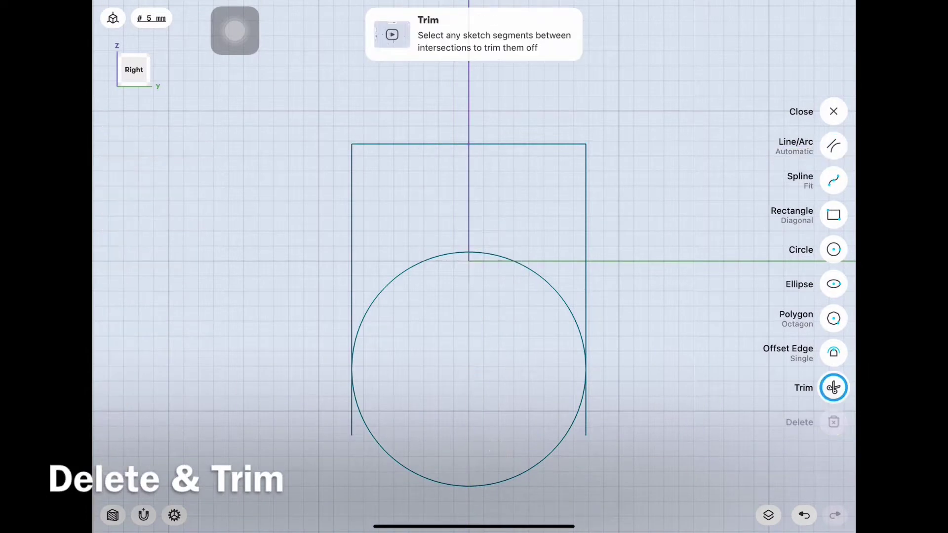
left_click(834, 146)
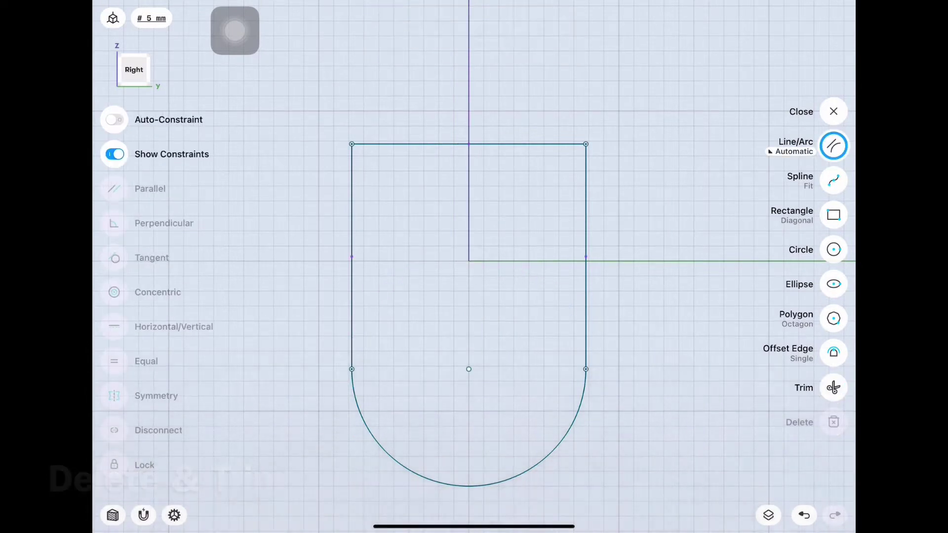
left_click(834, 249)
left_click_drag(484, 398, 521, 370)
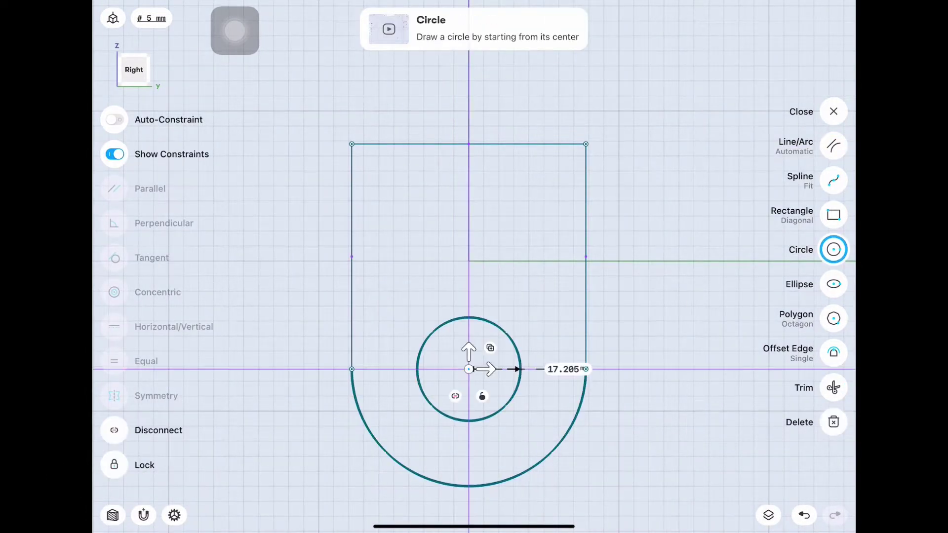
left_click(560, 477)
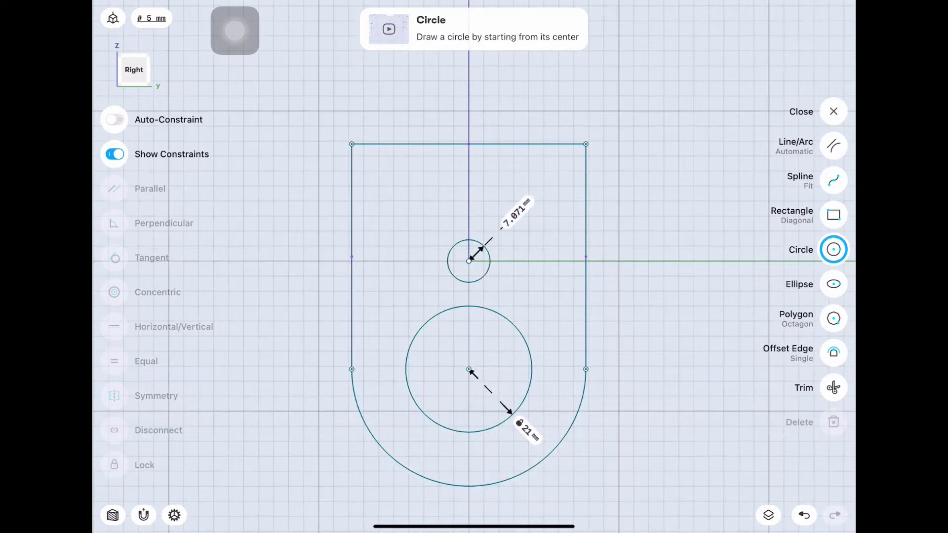
left_click_drag(483, 246, 515, 215)
left_click(517, 209)
left_click(593, 220)
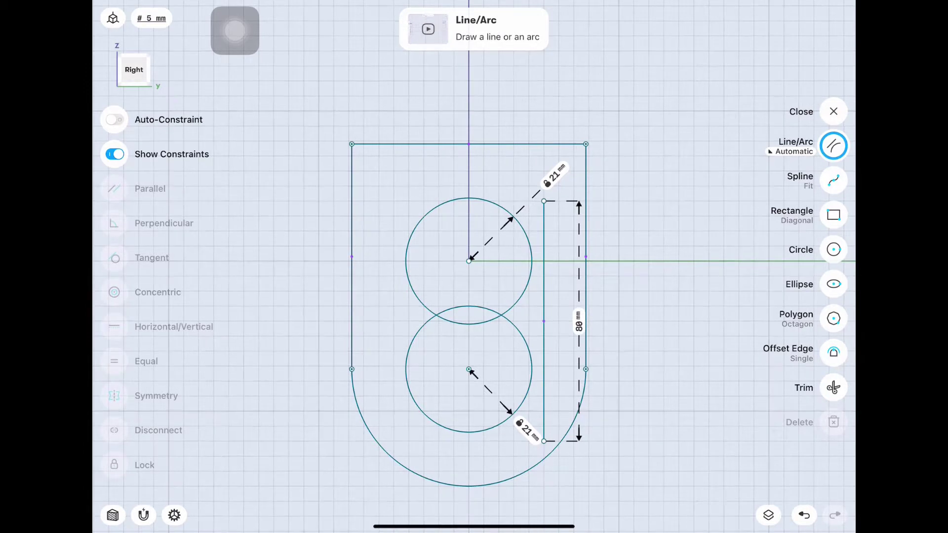
- Add vertical lines beside the circles and make them tangent to both 21 mm circles
left_click_drag(394, 201, 393, 411)
left_click(469, 261)
left_click(469, 369)
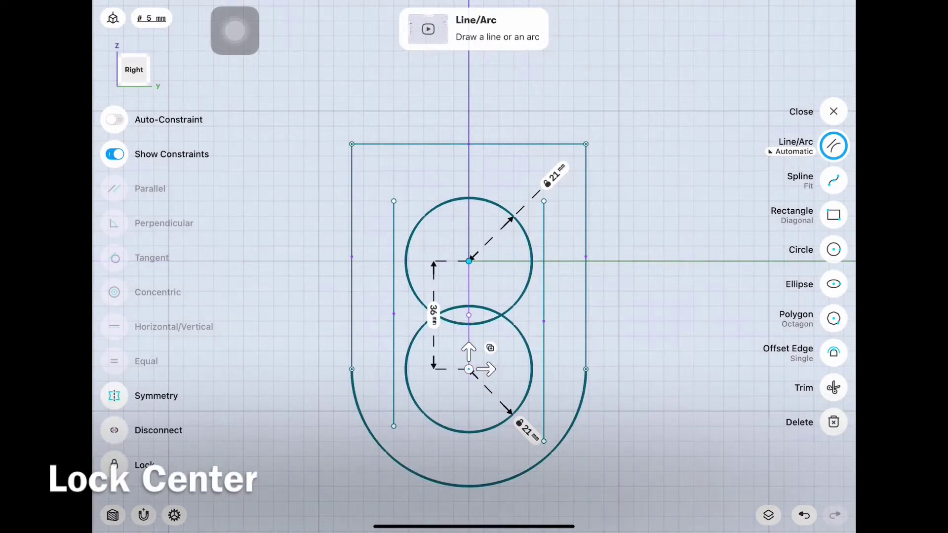
left_click(692, 395)
left_click(529, 237)
left_click(544, 296)
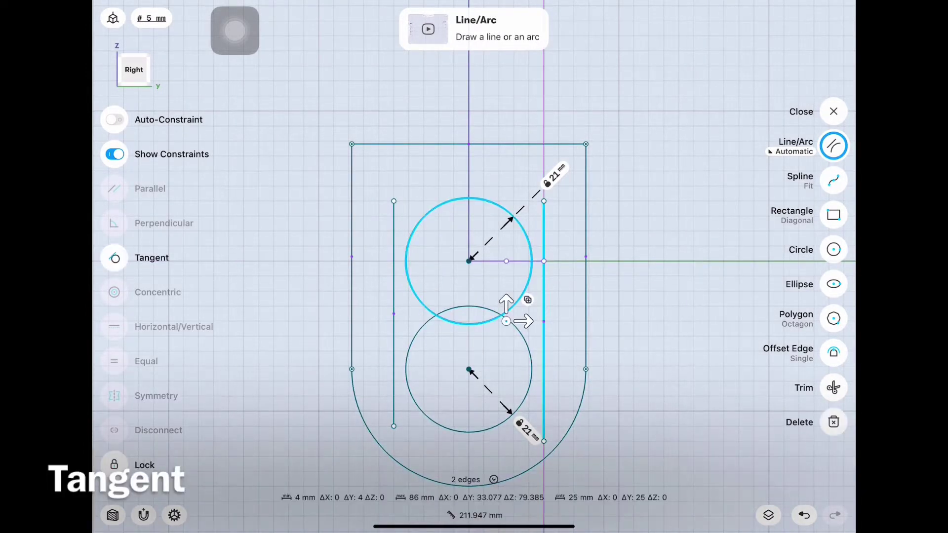
left_click(114, 258)
left_click(114, 257)
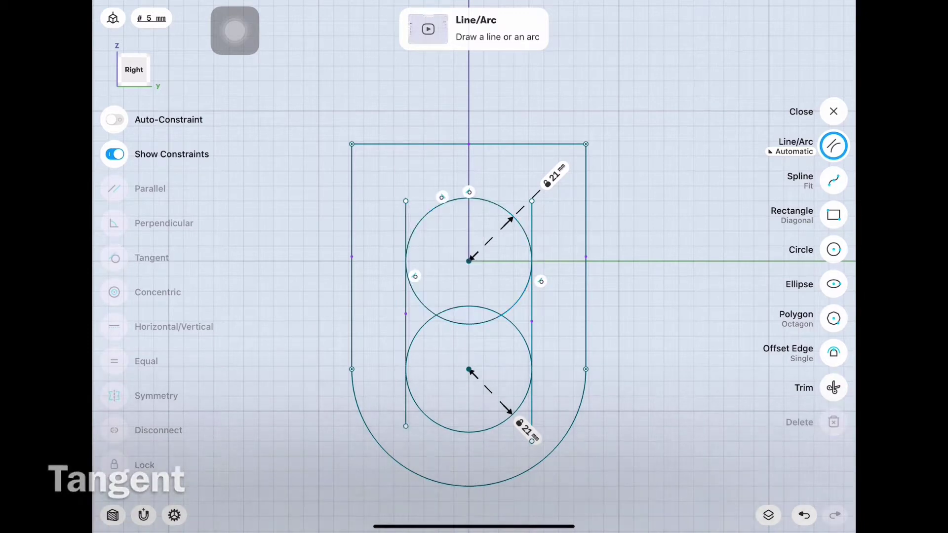
left_click(833, 388)
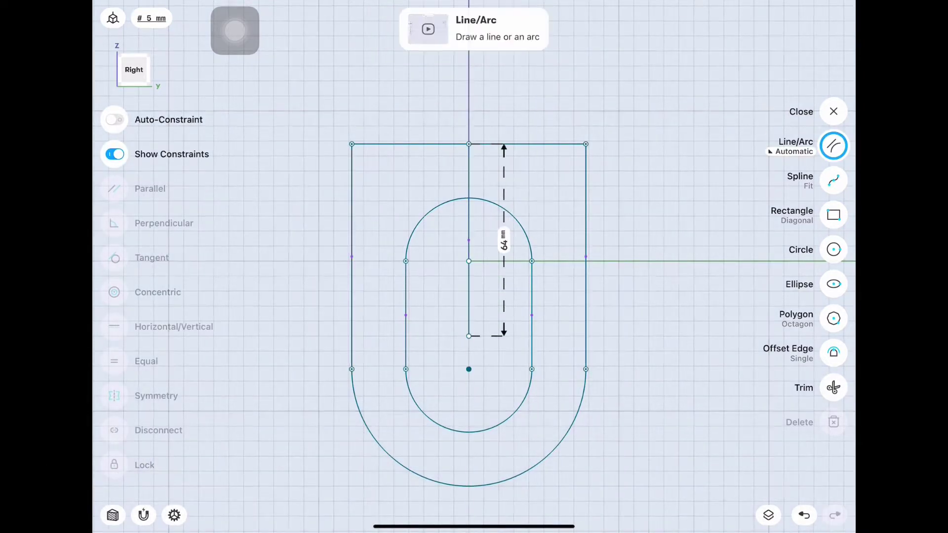
- Set the line dimension to 67 mm and the horizontal distance to 37 mm
left_click(504, 235)
type("67")
key("Return")
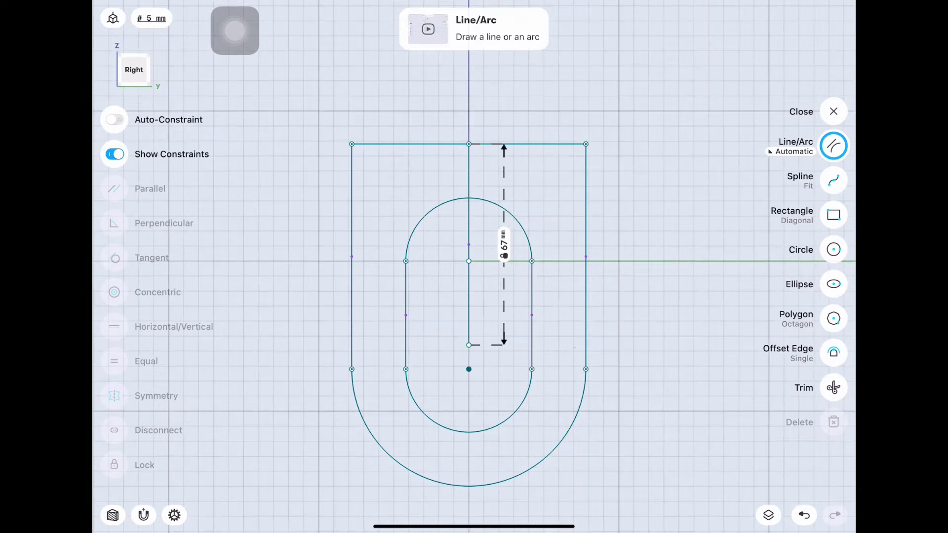
left_click(524, 310)
key("Return")
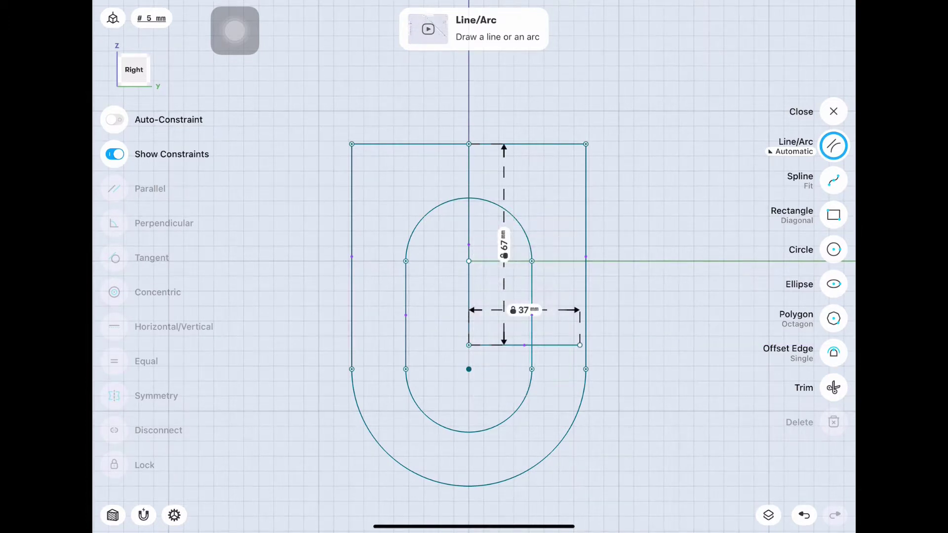
- Draw a 14 mm-radius circle at the 37 mm line's end and mirror it across the centre line
left_click(834, 249)
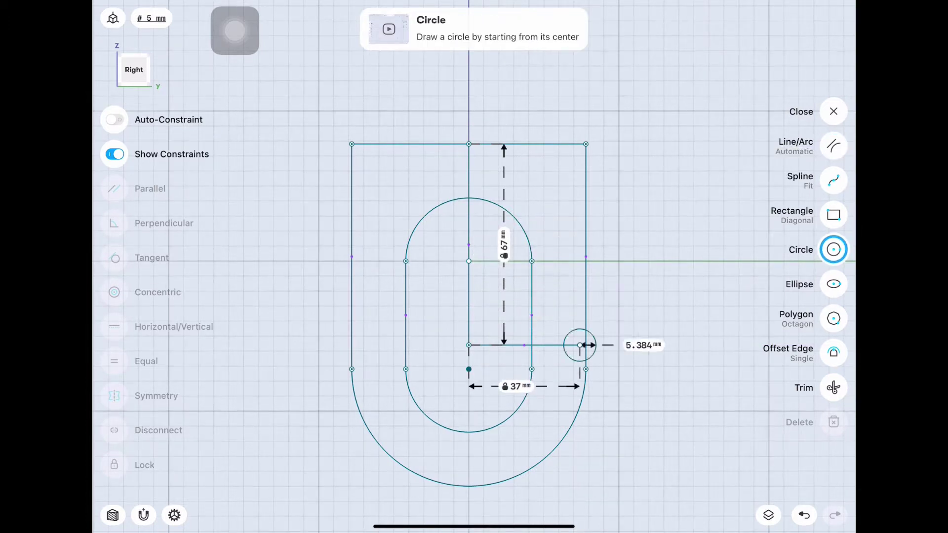
left_click_drag(596, 345, 635, 345)
type("14")
key("Return")
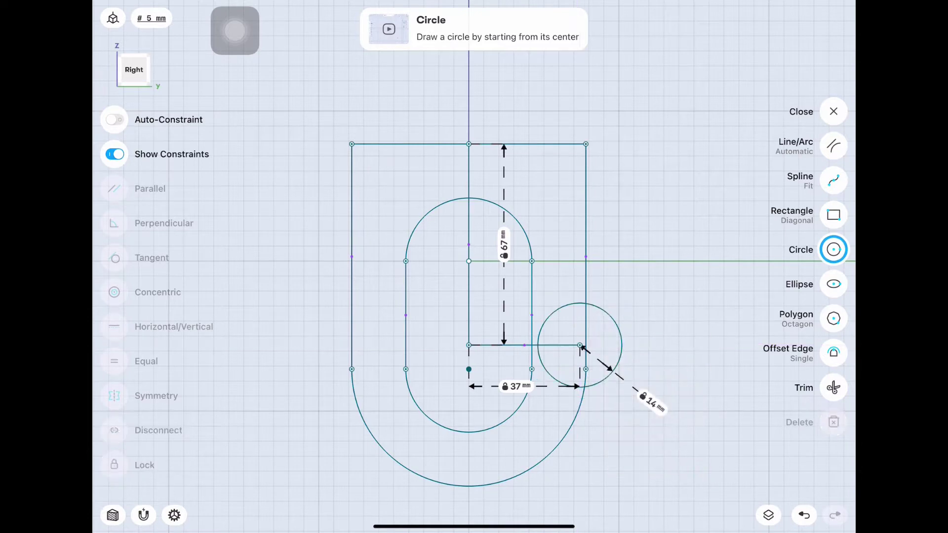
left_click(834, 111)
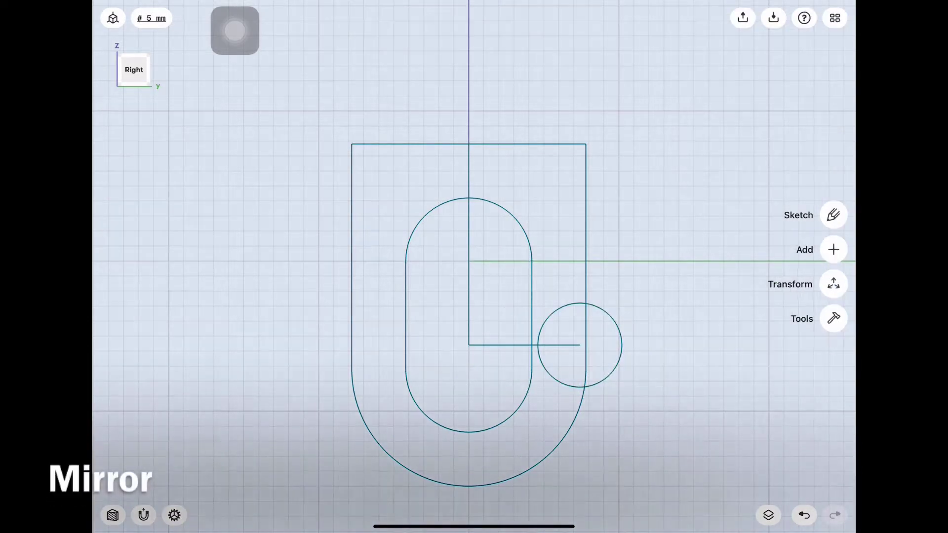
left_click(834, 284)
left_click(469, 312)
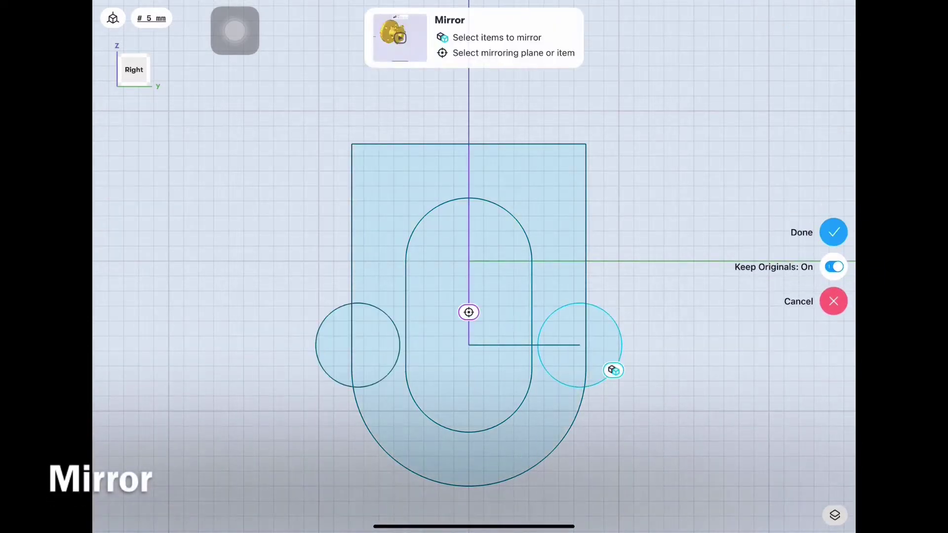
left_click(834, 232)
- Delete the two guide lines, trim the circles' inner arcs, and close the sketch
left_click(523, 345)
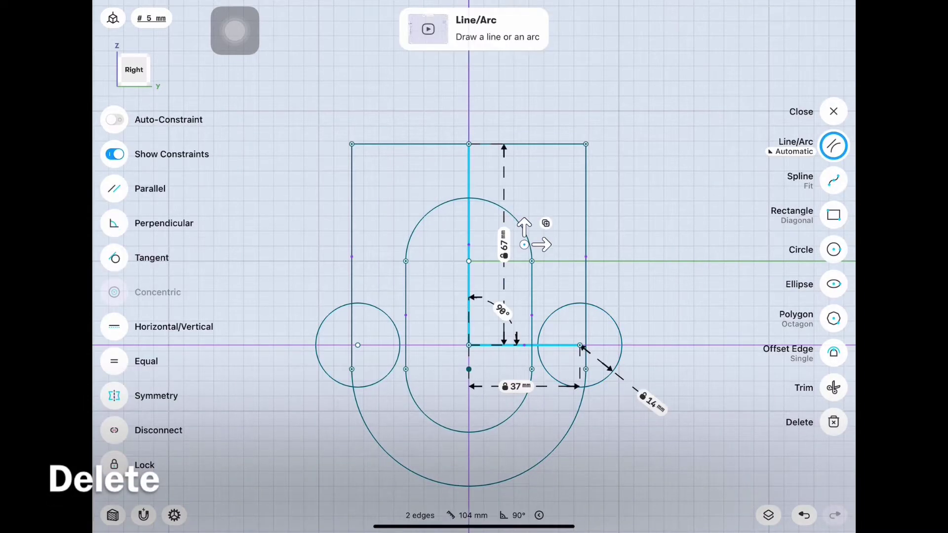
left_click(834, 422)
left_click(833, 387)
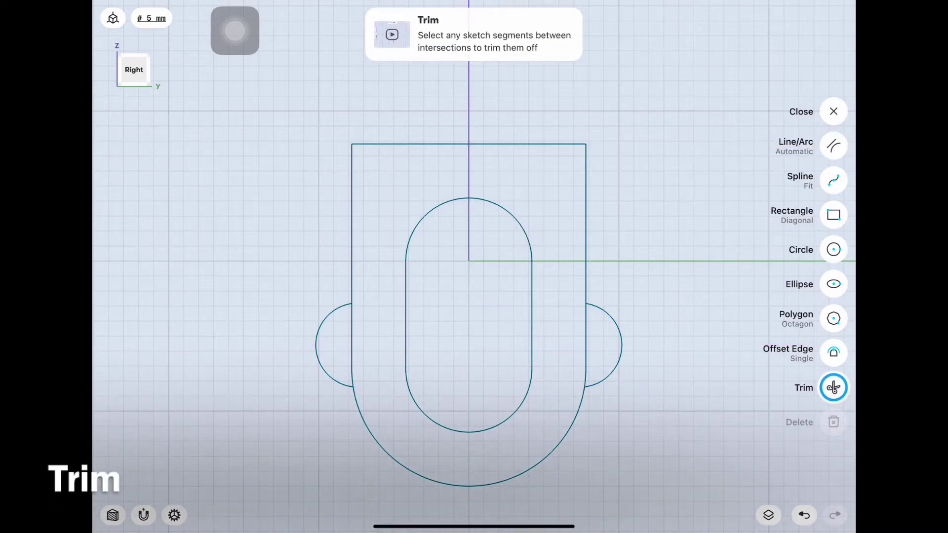
left_click(834, 146)
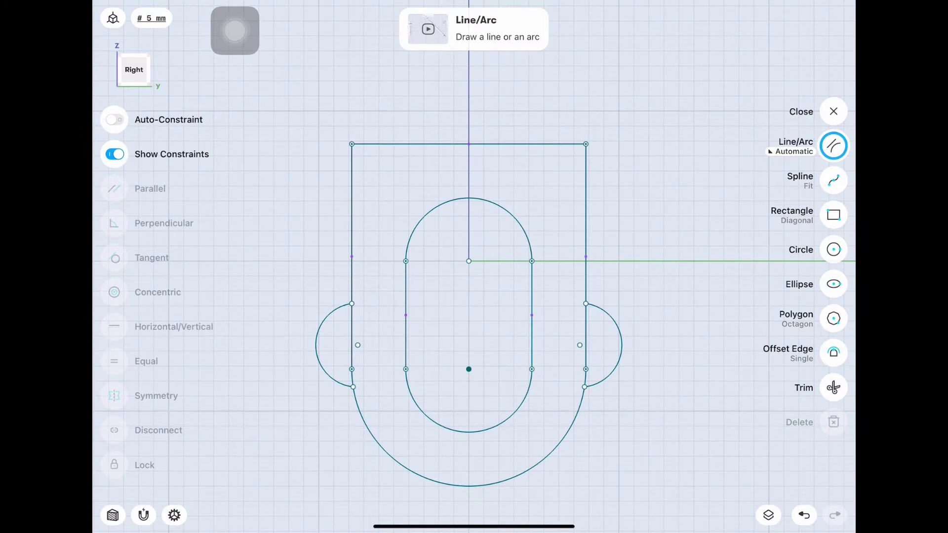
left_click(833, 111)
- Extrude the outer U-shaped profile into a solid body
left_click(480, 306)
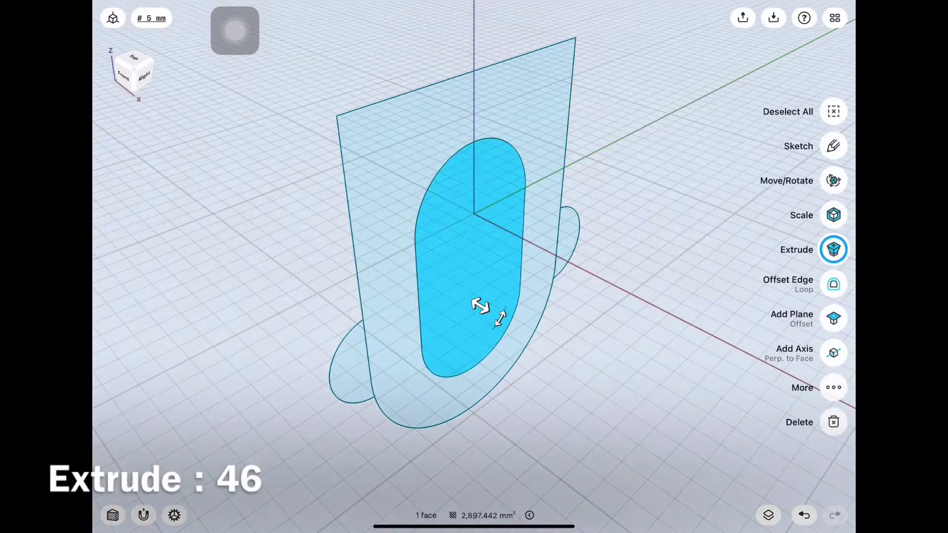
left_click(417, 387)
left_click_drag(416, 387, 521, 472)
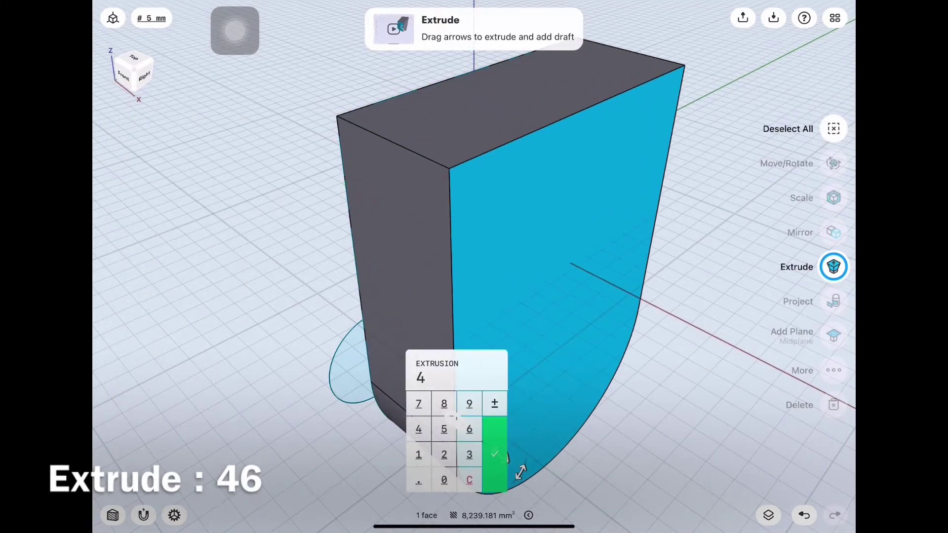
left_click(494, 454)
left_click_drag(642, 420, 544, 395)
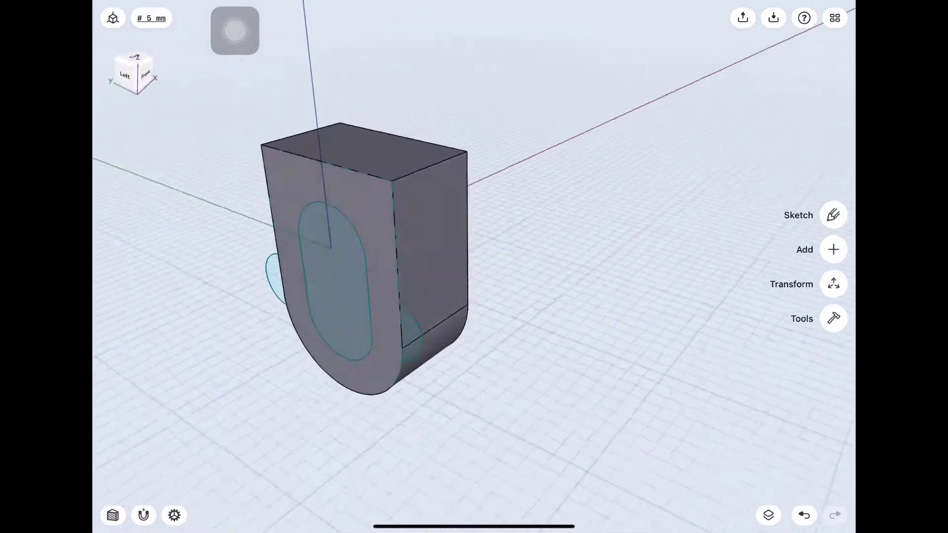
- Cut the inner oval slot through the 28 mm body
left_click(336, 292)
left_click_drag(346, 303, 382, 277)
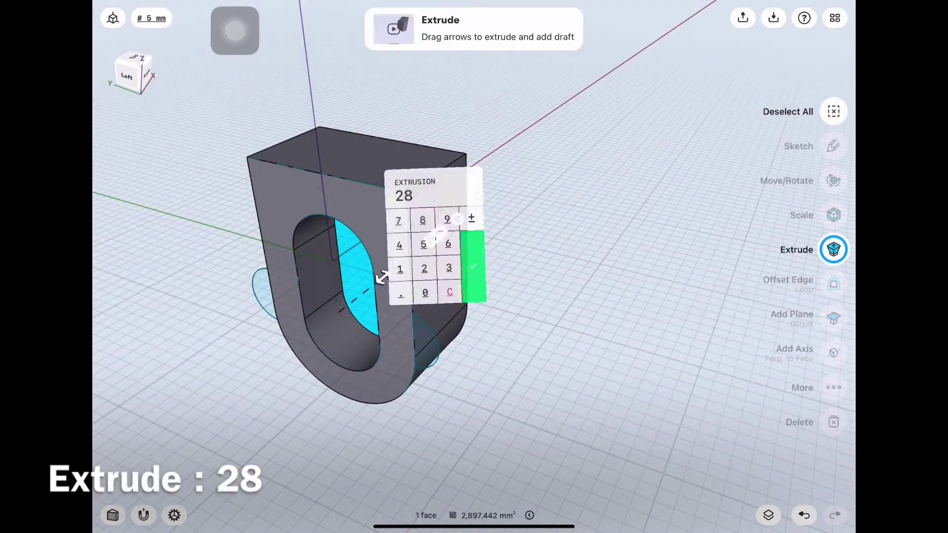
left_click(473, 267)
left_click(126, 75)
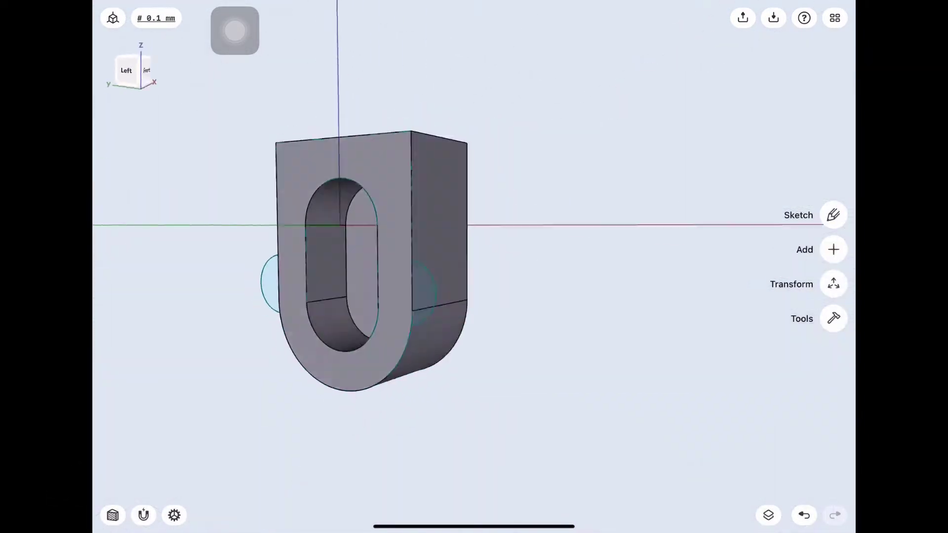
- Extrude the half-round side lobe outward 30 mm
left_click_drag(593, 346, 345, 346)
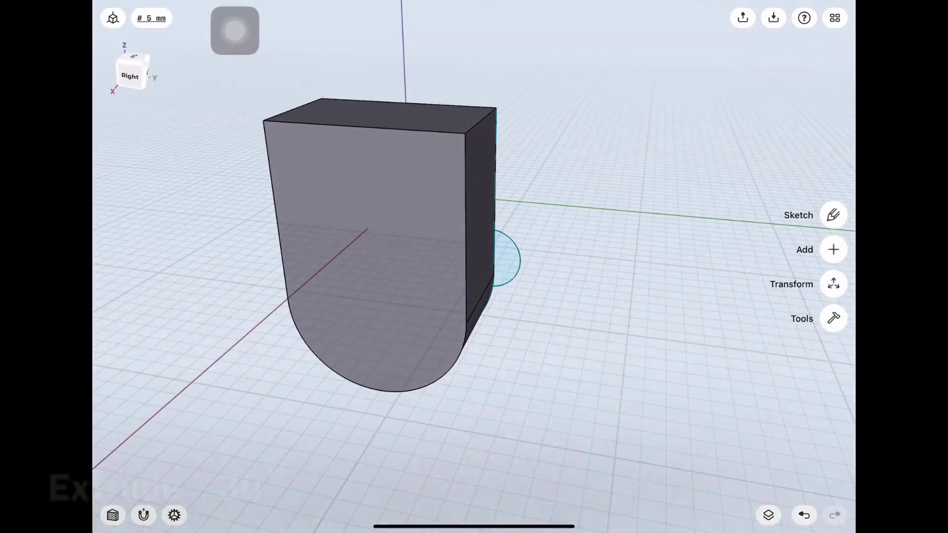
left_click(506, 259)
mouse_move(593, 346)
left_mouse_down()
mouse_move(494, 346)
mouse_move(519, 355)
left_mouse_up()
left_click_drag(250, 360, 299, 384)
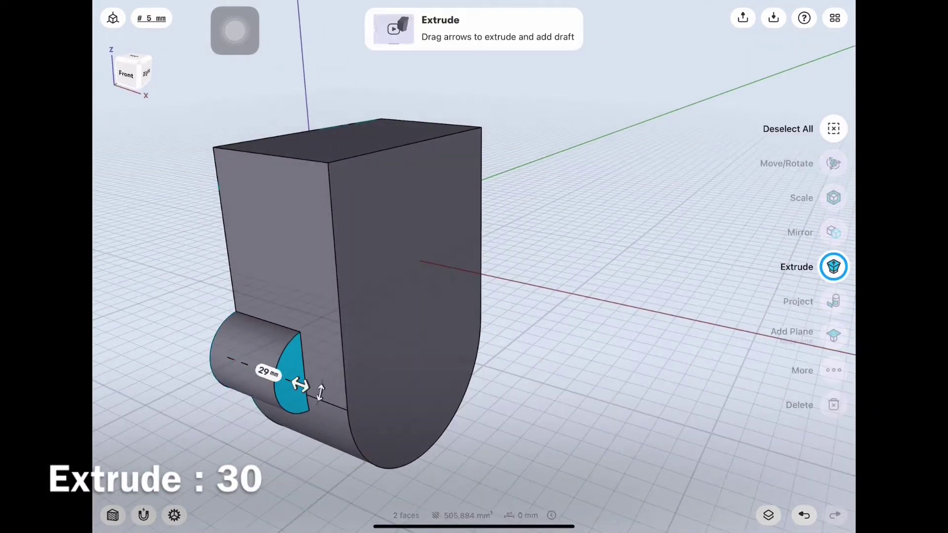
left_click(267, 373)
type("30")
left_click(303, 404)
left_click(641, 419)
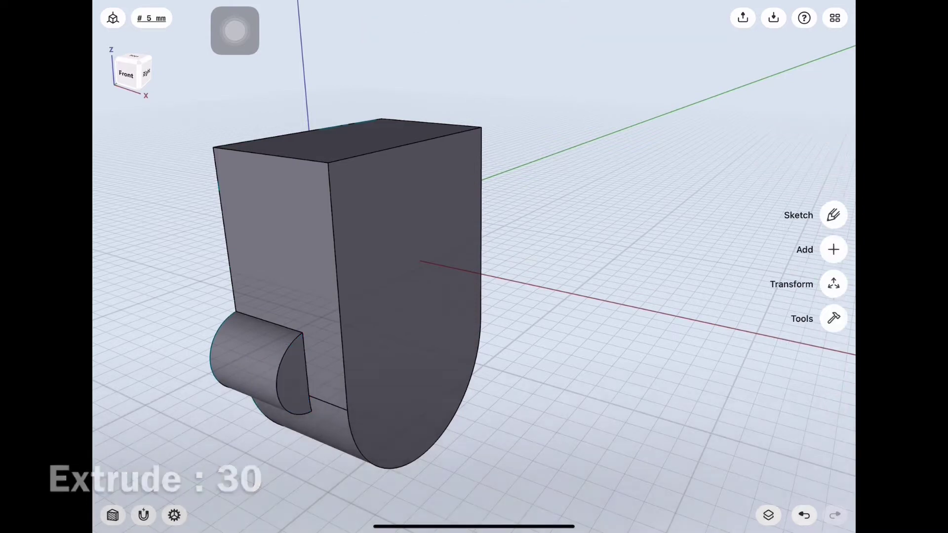
mouse_move(444, 296)
left_mouse_down()
mouse_move(642, 297)
mouse_move(444, 296)
left_mouse_up()
- Sketch a 35.5 mm-radius circle on the D-shaped face and extrude it 5 mm as a boss
left_click(833, 215)
left_click(420, 272)
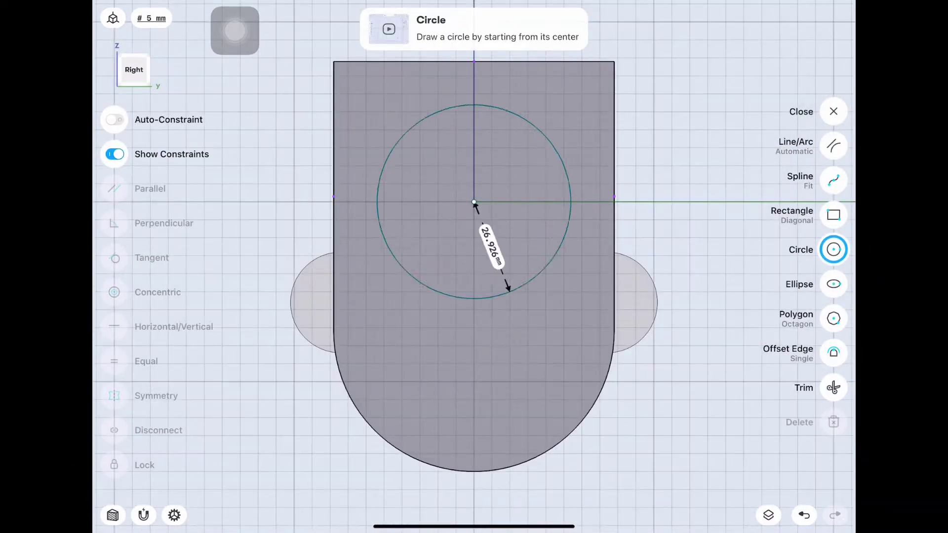
left_click_drag(508, 290, 515, 308)
left_click(529, 209)
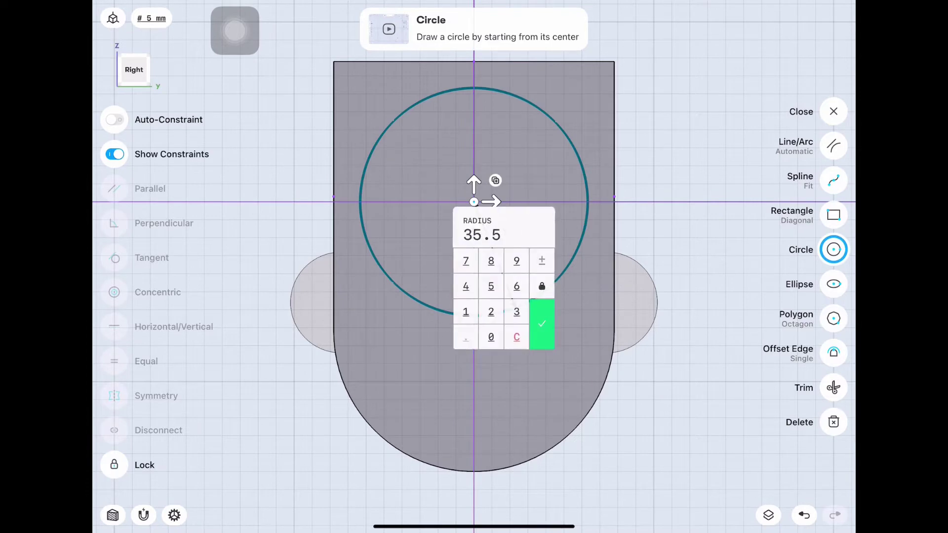
left_click(541, 323)
left_click(833, 112)
left_click(474, 247)
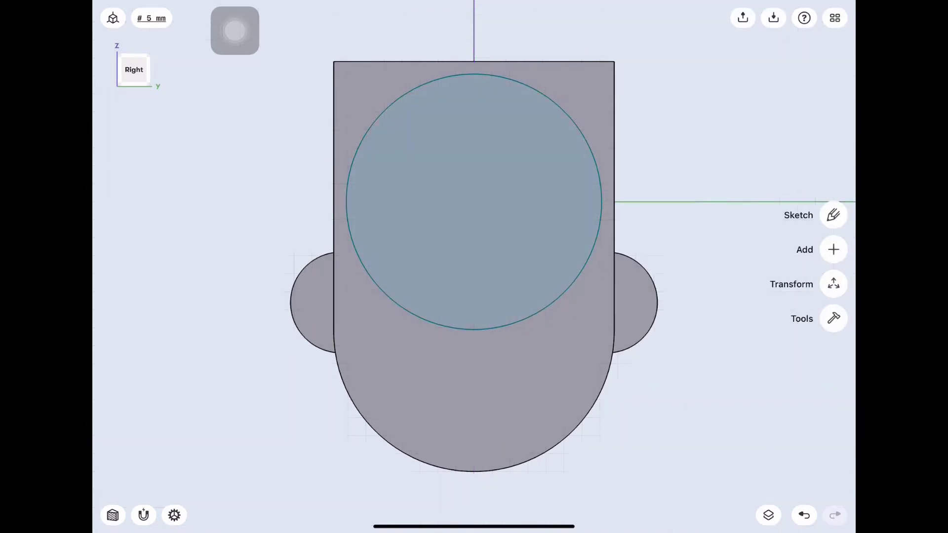
left_click_drag(517, 293, 607, 343)
left_click(576, 328)
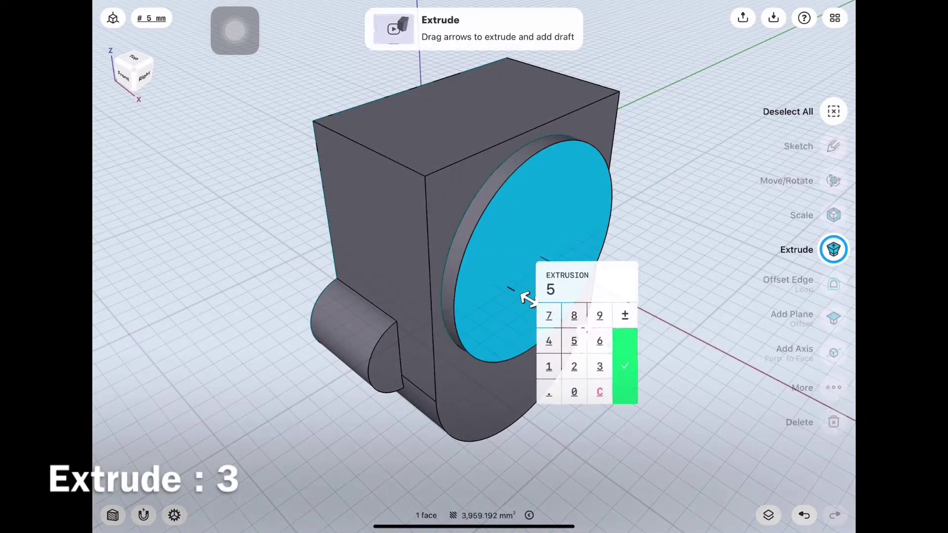
left_click(624, 366)
- Sketch a 22.5 mm-radius circle centred on the boss face
double_click(476, 286)
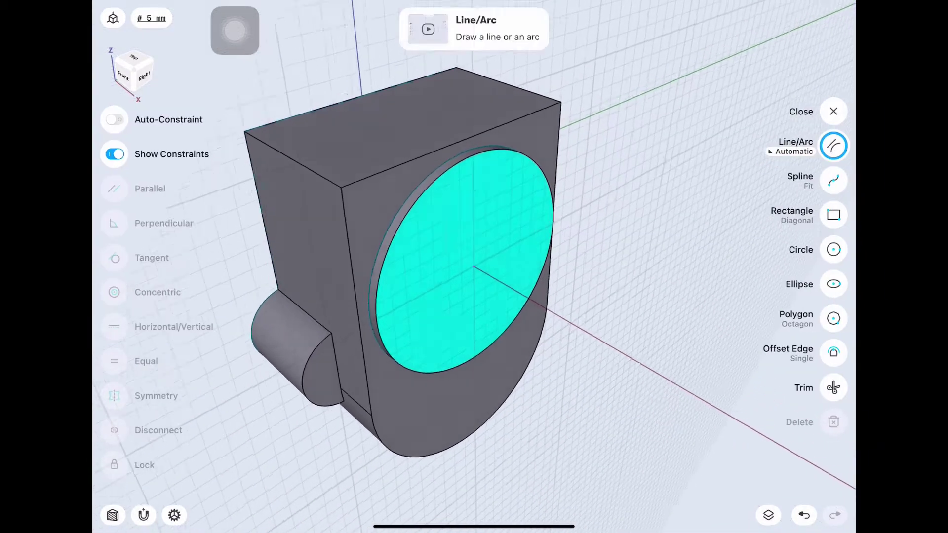
left_click(834, 250)
left_click_drag(474, 267, 556, 267)
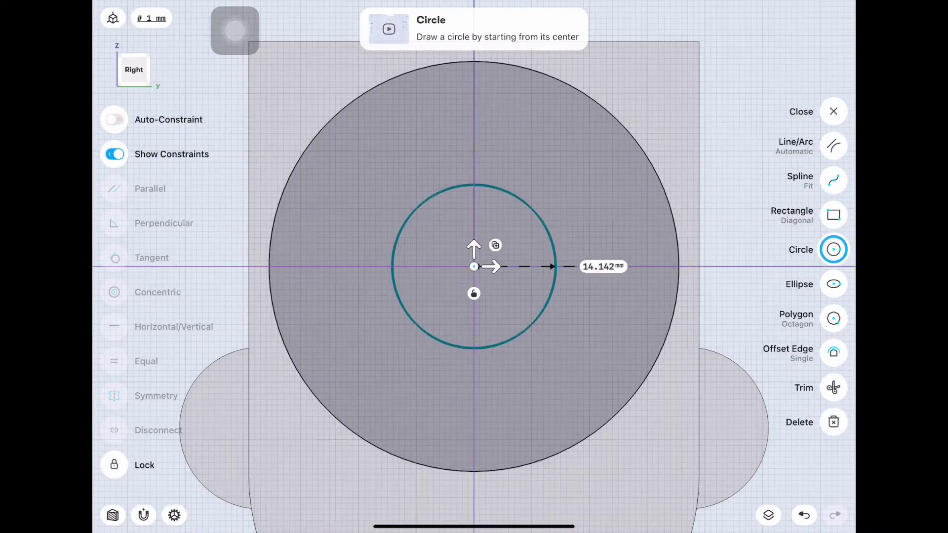
left_click(577, 347)
left_click(566, 380)
left_click(617, 393)
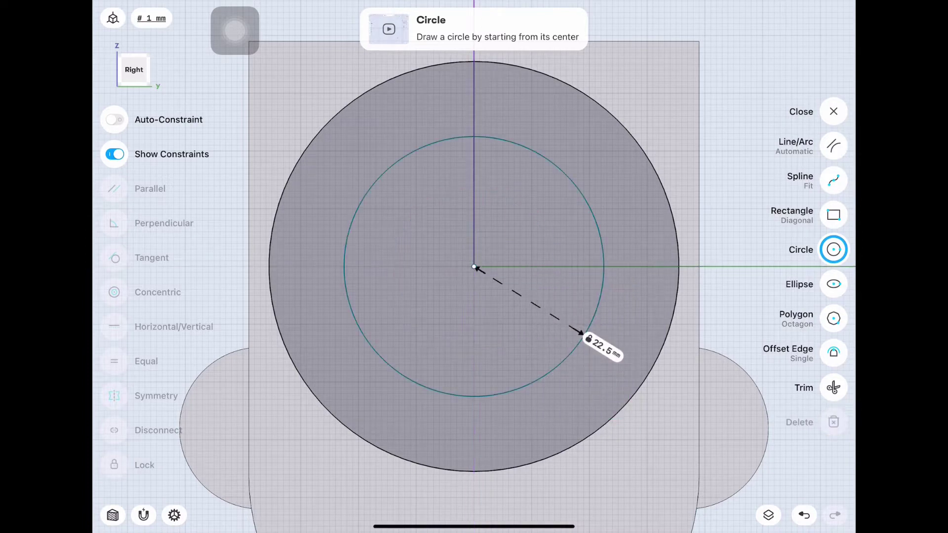
left_click(833, 111)
- Extrude the 22.5 mm circle 26 mm into a cylinder
left_click(474, 168)
left_click(112, 17)
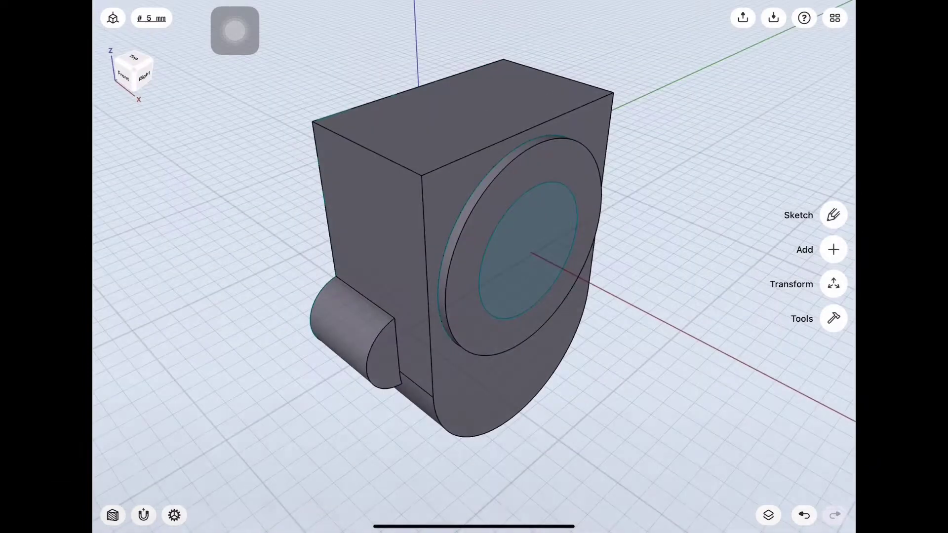
left_click(529, 232)
left_click_drag(533, 282, 615, 327)
left_click(572, 302)
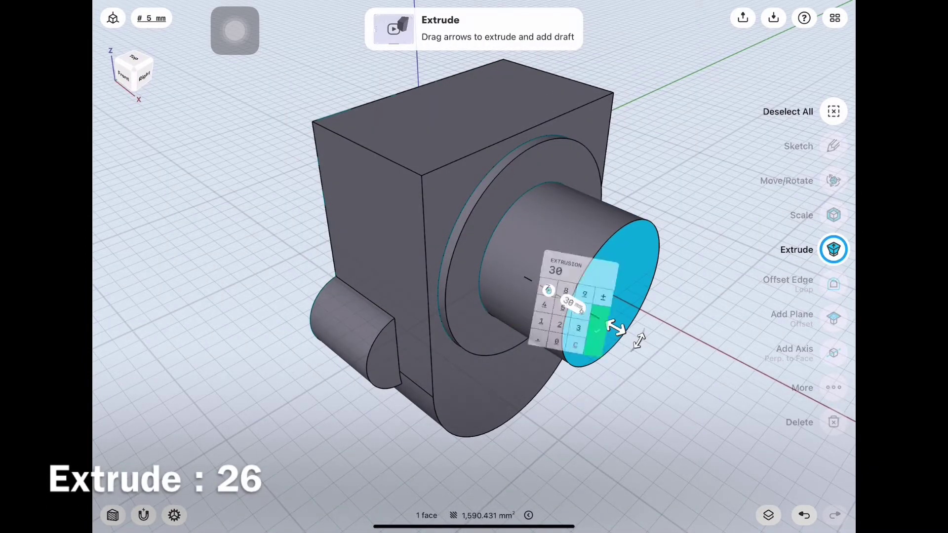
left_click(561, 334)
left_click(588, 311)
left_click(612, 338)
left_click(834, 111)
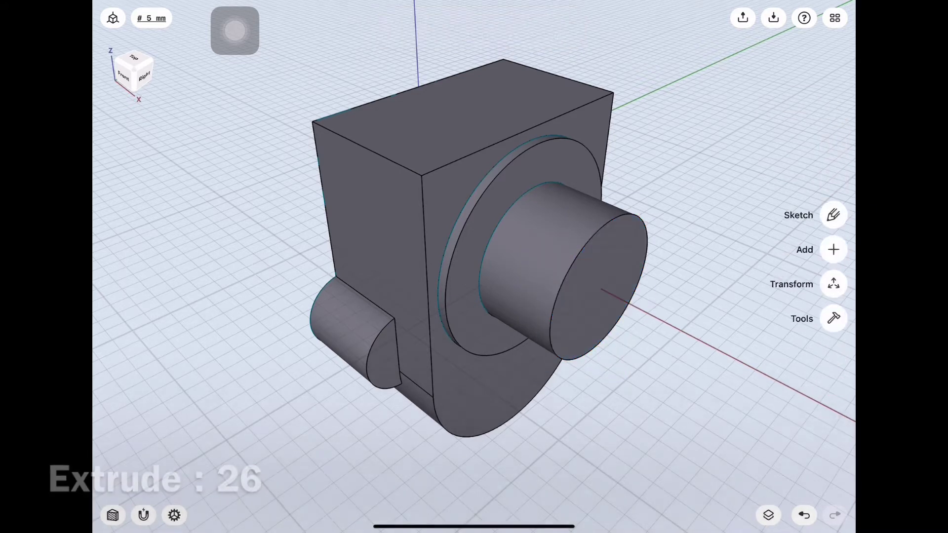
- Hide the sketches and Union the cylinder and boss with the main housing body
left_click(768, 515)
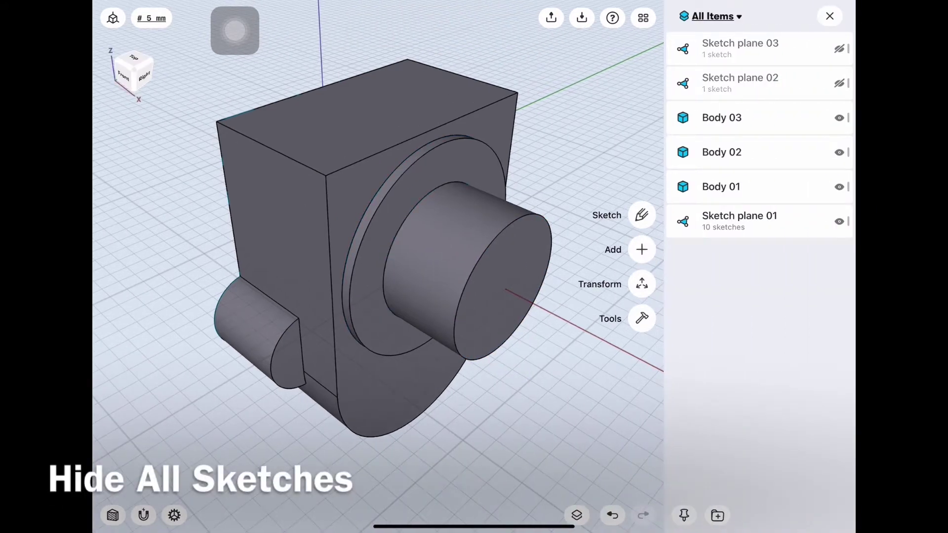
left_click(830, 16)
left_click(832, 317)
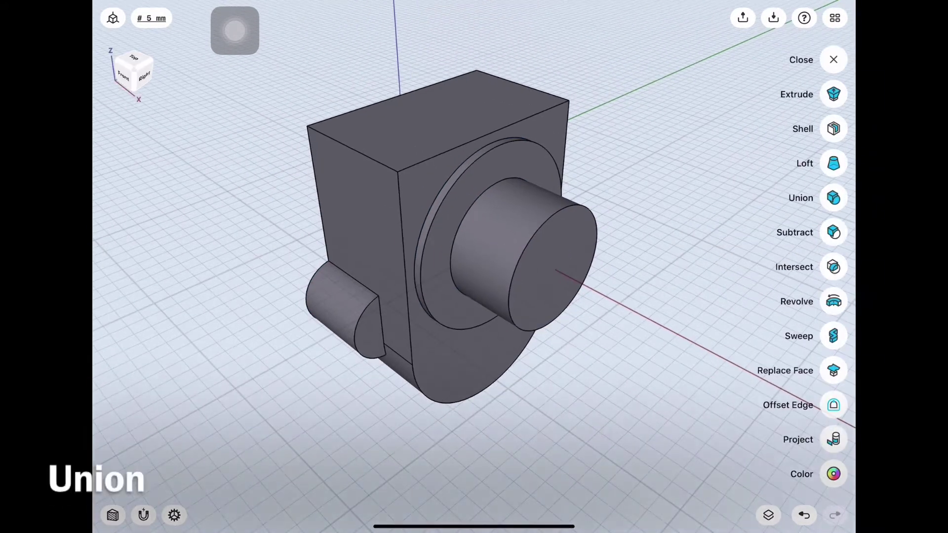
left_click(833, 197)
left_click(444, 222)
left_click_drag(543, 346, 247, 346)
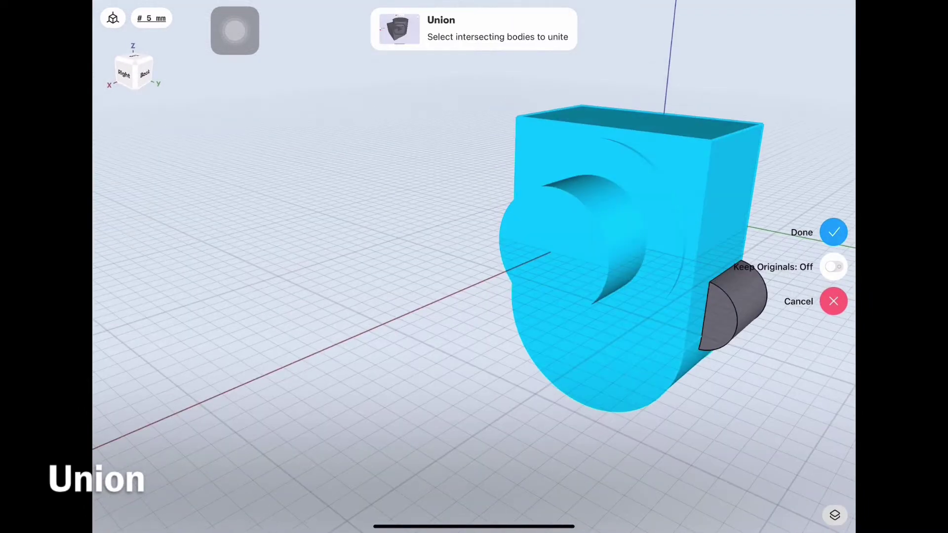
left_click(838, 231)
left_click_drag(444, 346, 553, 336)
- Sketch a 10 mm-radius circle on the cylinder's front face
left_click(834, 215)
left_click(548, 257)
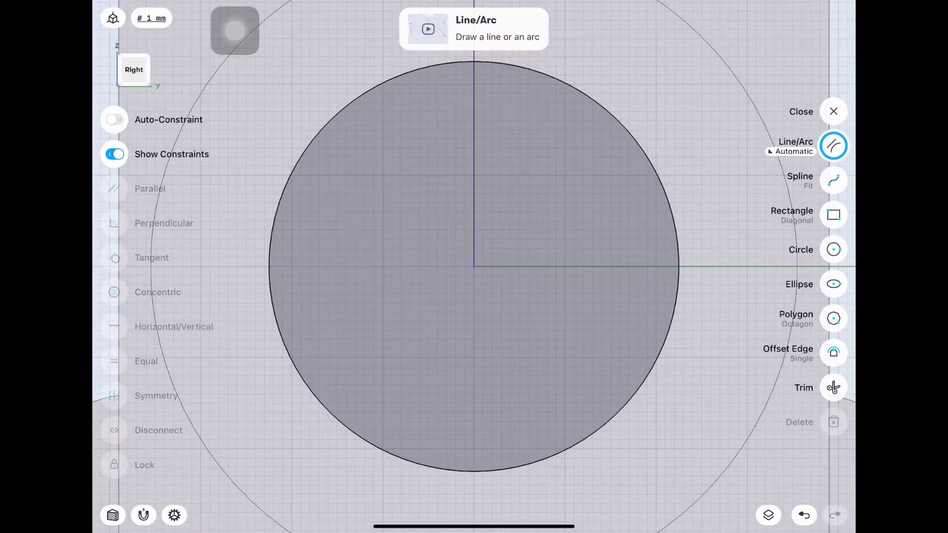
scroll(407, 188, "down", 3)
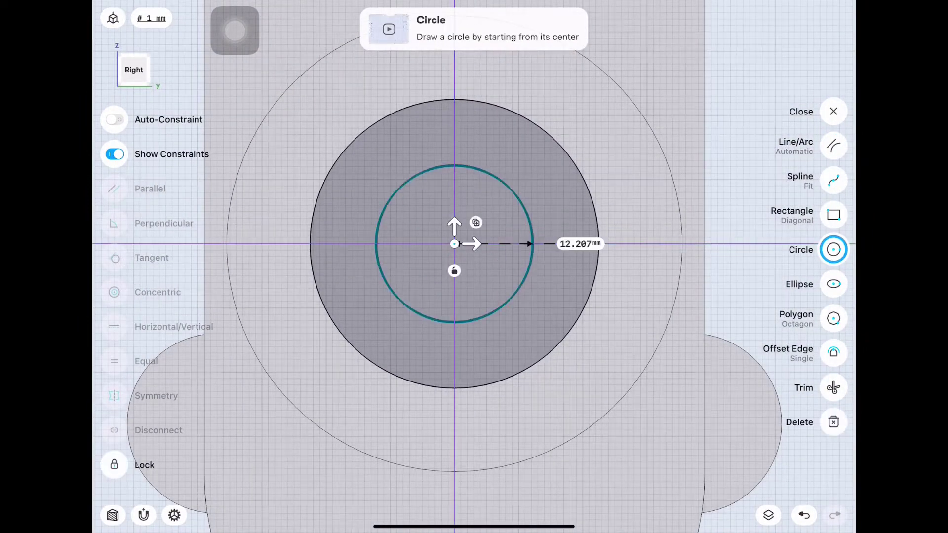
left_click(560, 302)
left_click(547, 362)
left_click(598, 349)
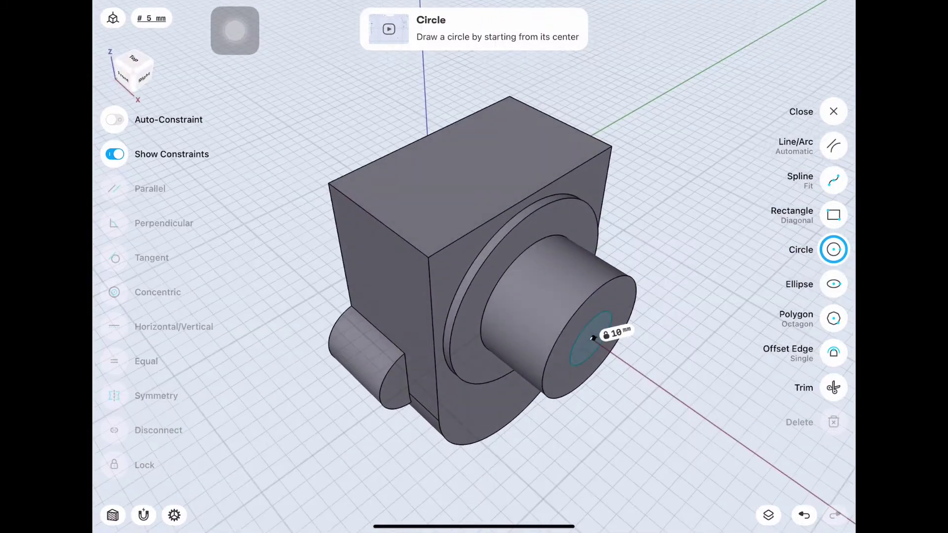
left_click(834, 111)
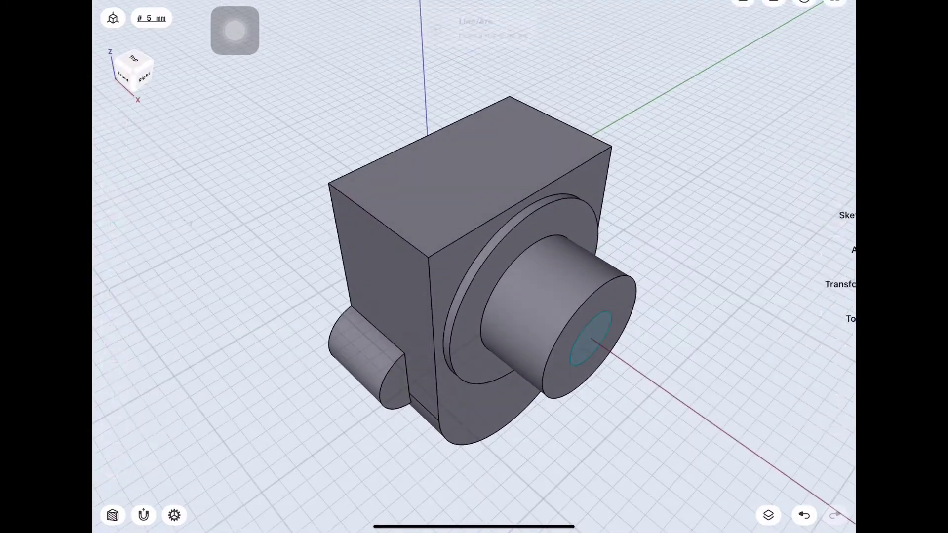
- Cut the circle -35 mm as a bore and chamfer its edge 4 mm
left_click_drag(692, 419, 617, 405)
left_click(565, 364)
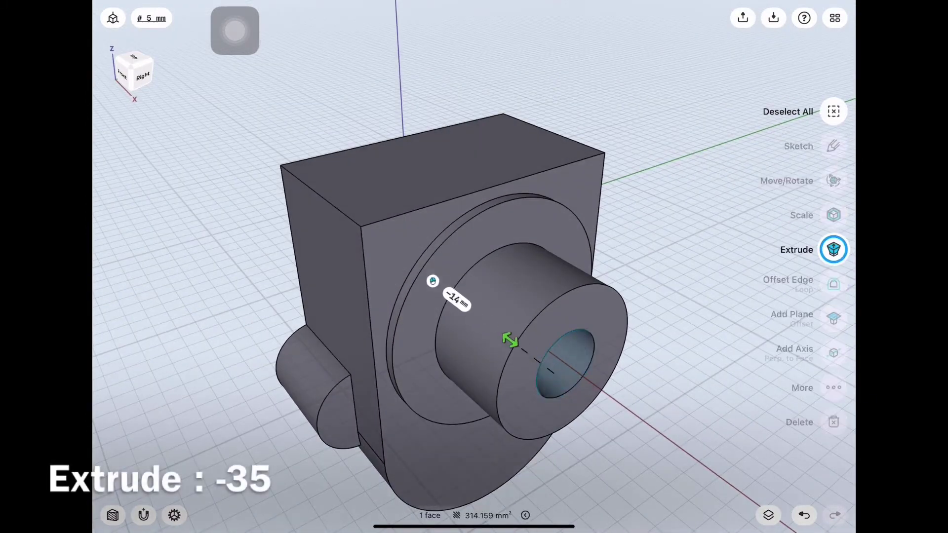
left_click(519, 360)
type("-35")
key("Return")
left_click(143, 75)
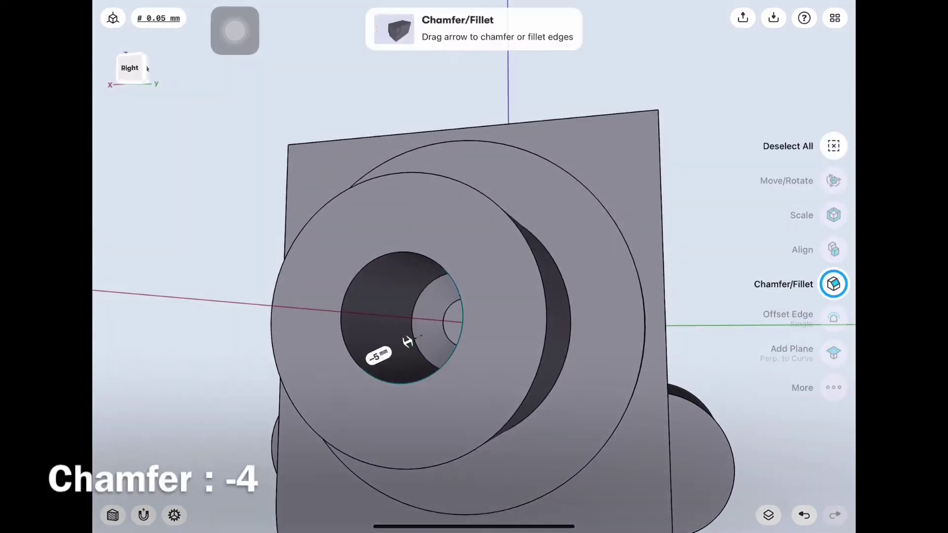
left_click(378, 356)
left_click(417, 387)
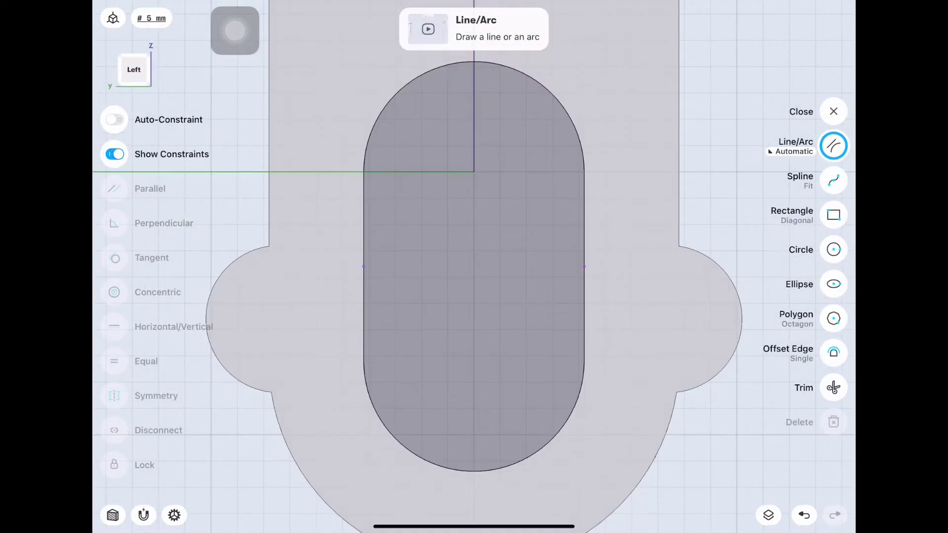
- Sketch two 6 mm-radius circles with centres 36 mm apart on the slot floor
key("c")
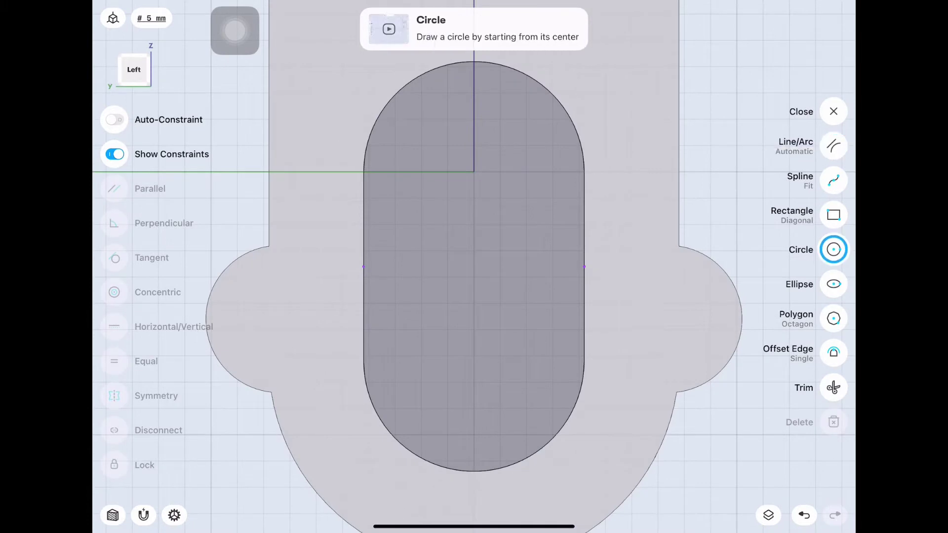
left_click_drag(474, 172, 500, 145)
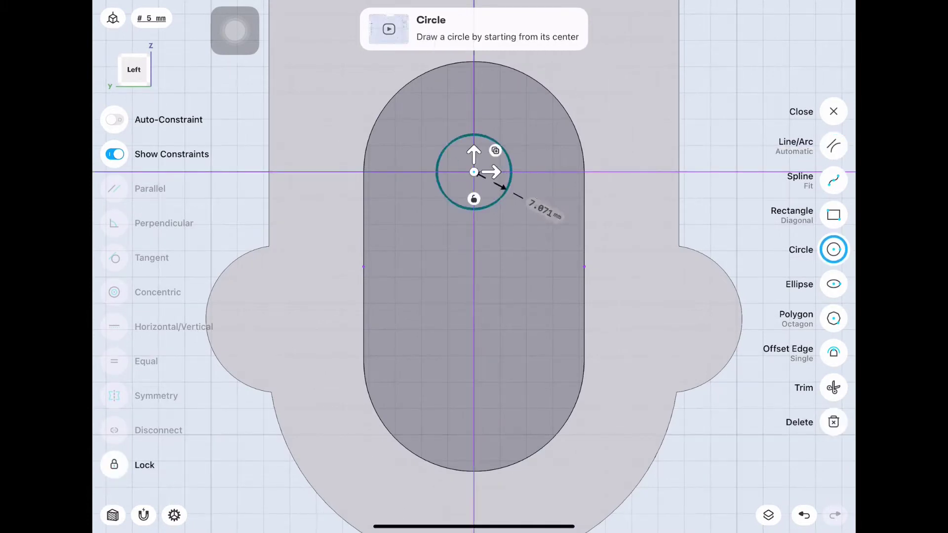
left_click(545, 209)
type("6")
key("Return")
left_click(474, 203)
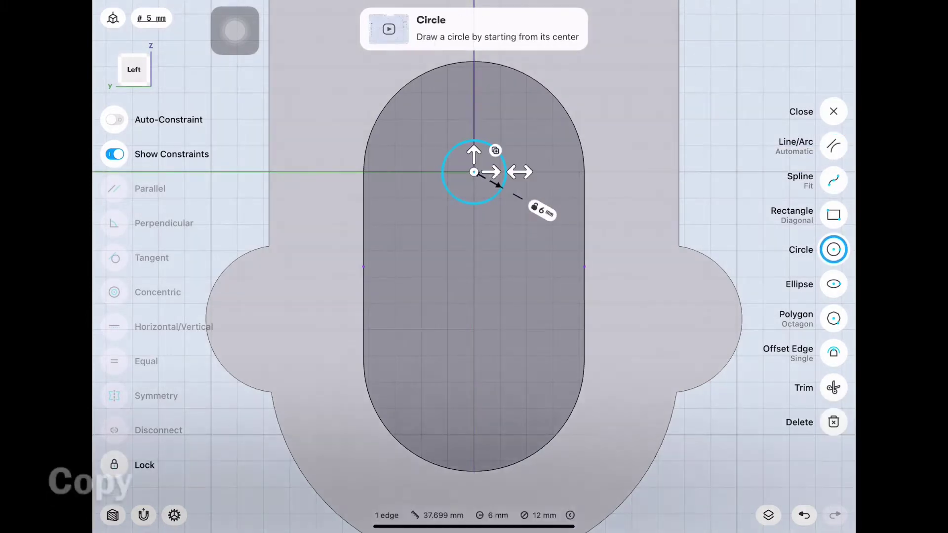
left_click(495, 150)
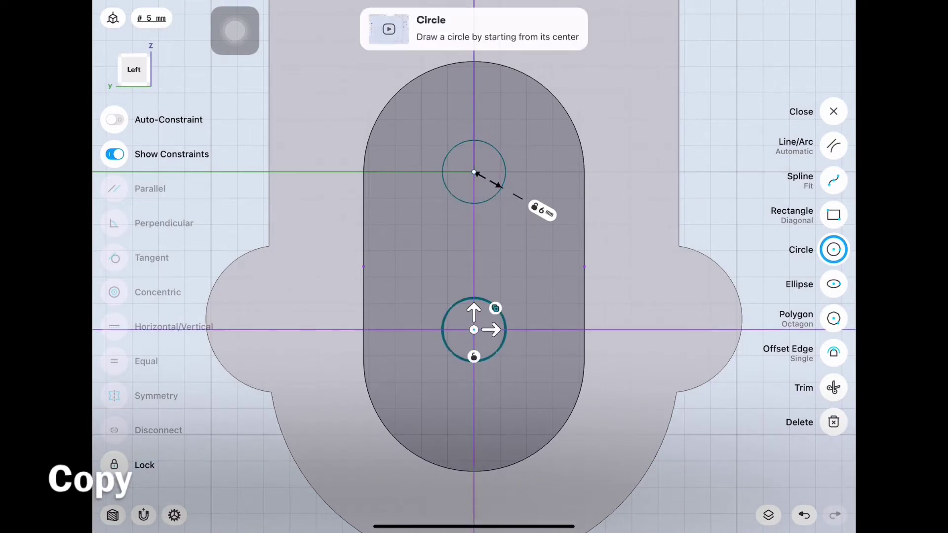
left_click(804, 515)
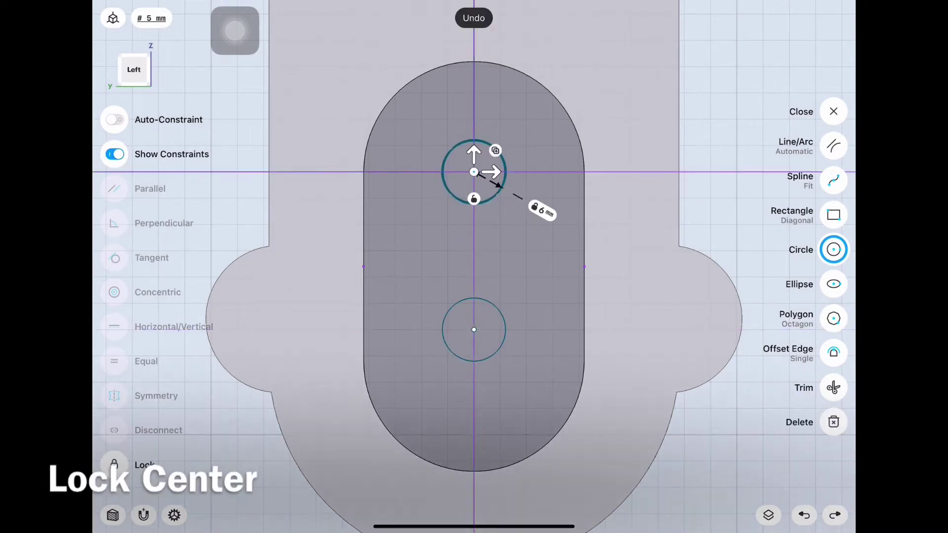
left_click(474, 203)
left_click(474, 362)
left_click(438, 248)
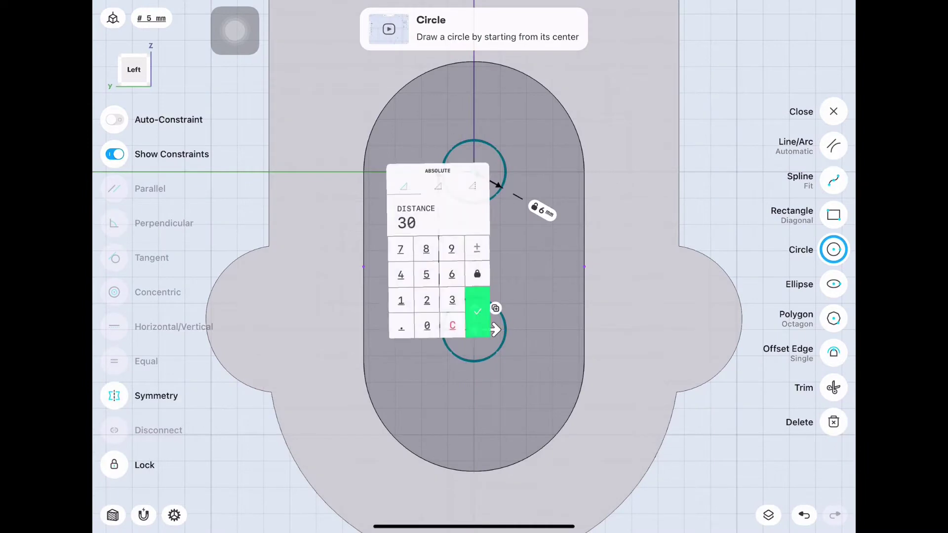
left_click(476, 312)
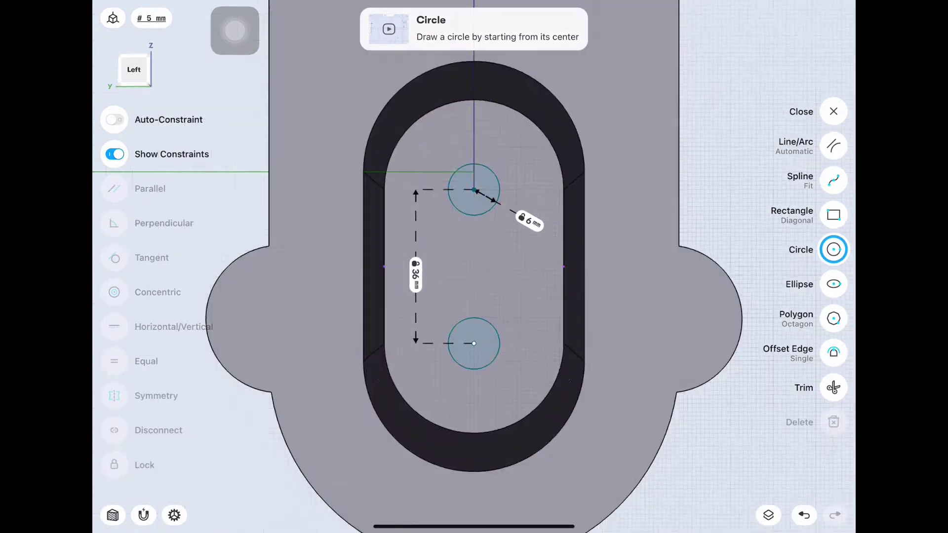
- Extrude both circles as a cut through the slot floor
left_click_drag(642, 345, 543, 375)
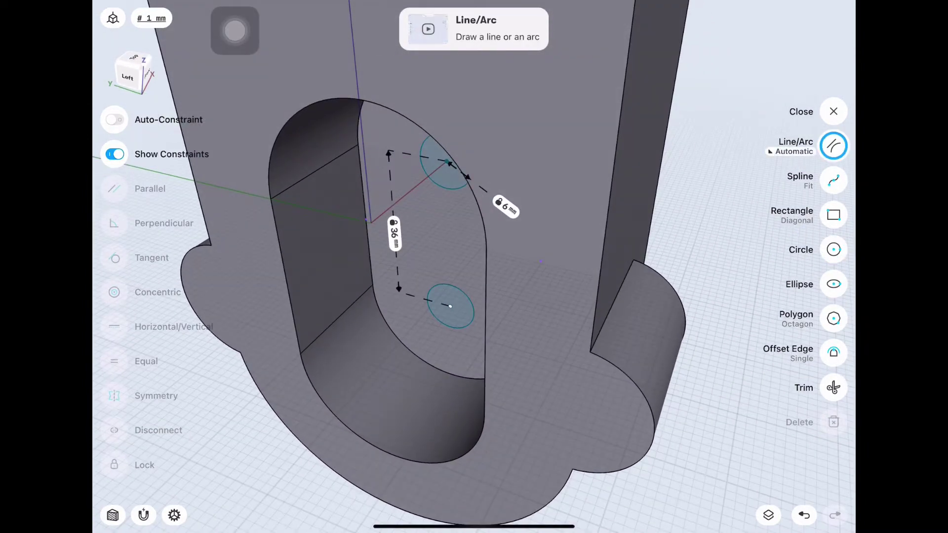
left_click(834, 111)
left_click(451, 176)
left_click(453, 333)
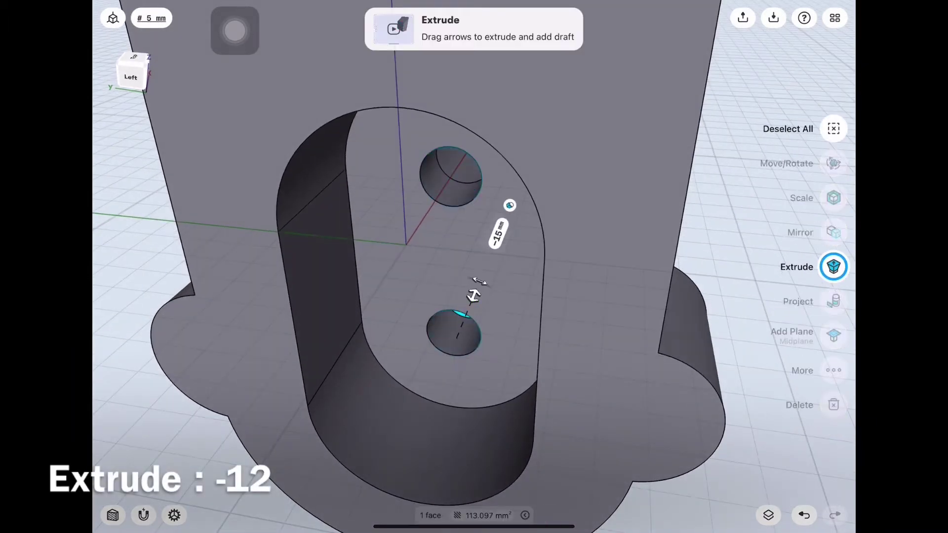
left_click(770, 99)
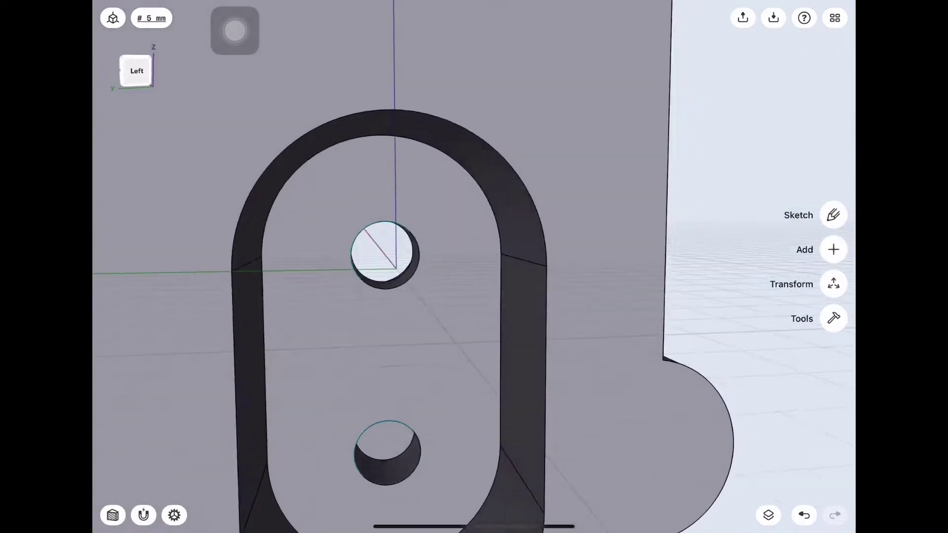
- Hide all sketches from the Items list
left_click_drag(567, 148, 682, 111)
left_click_drag(543, 247, 395, 222)
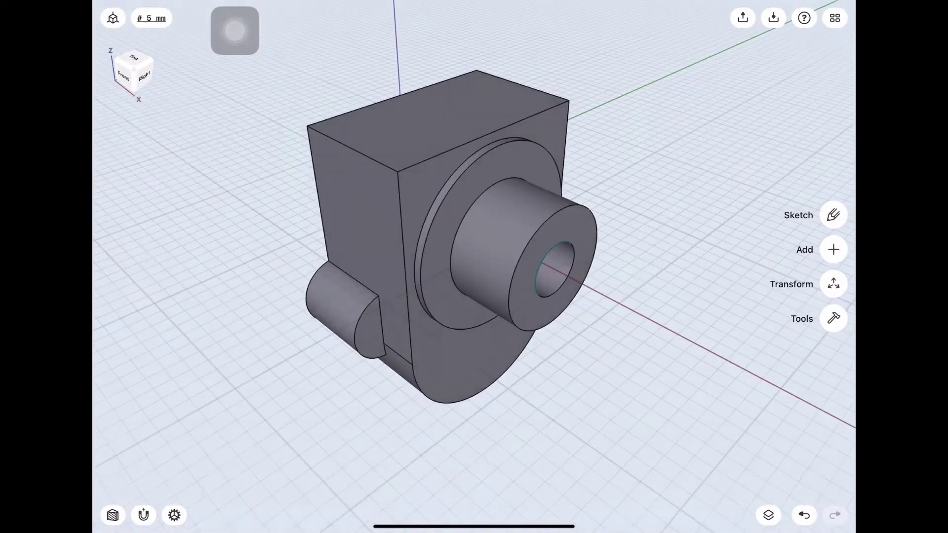
left_click(768, 515)
left_click(830, 15)
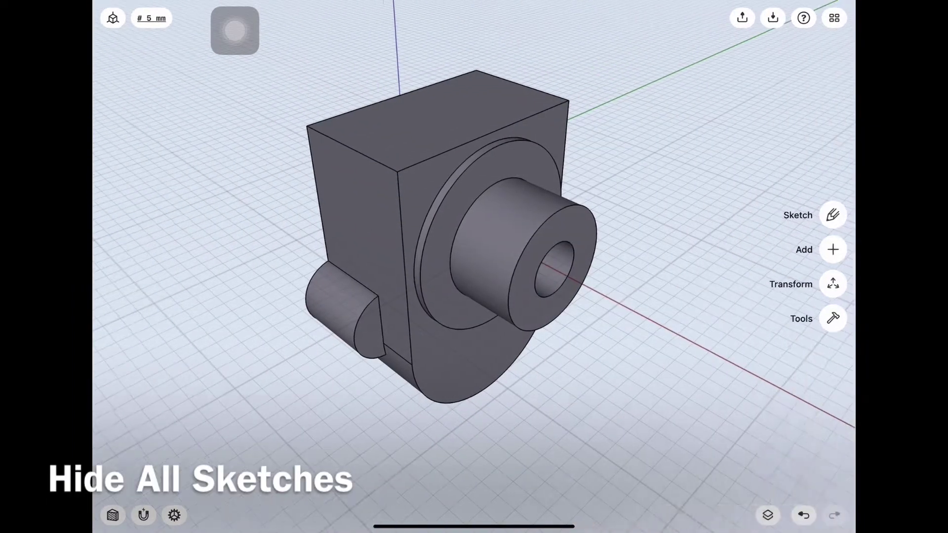
- Check the holes in a front section view, then turn Section View off
left_click(124, 75)
left_click(113, 515)
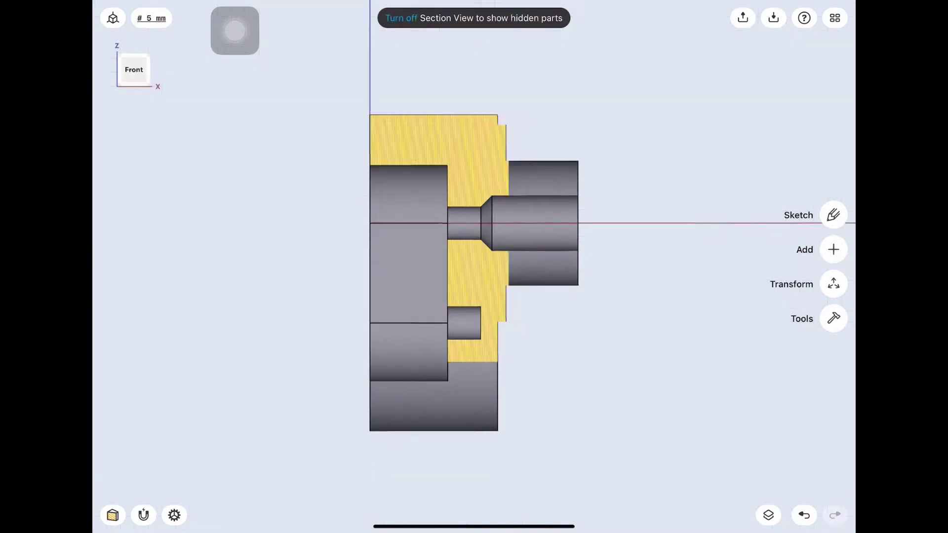
left_click_drag(494, 296, 370, 277)
left_click(113, 515)
left_click_drag(494, 297, 593, 306)
- Sketch on the boss end face a 16 mm-radius circle and a 1.5 mm-radius circle
left_click(834, 215)
left_click(543, 257)
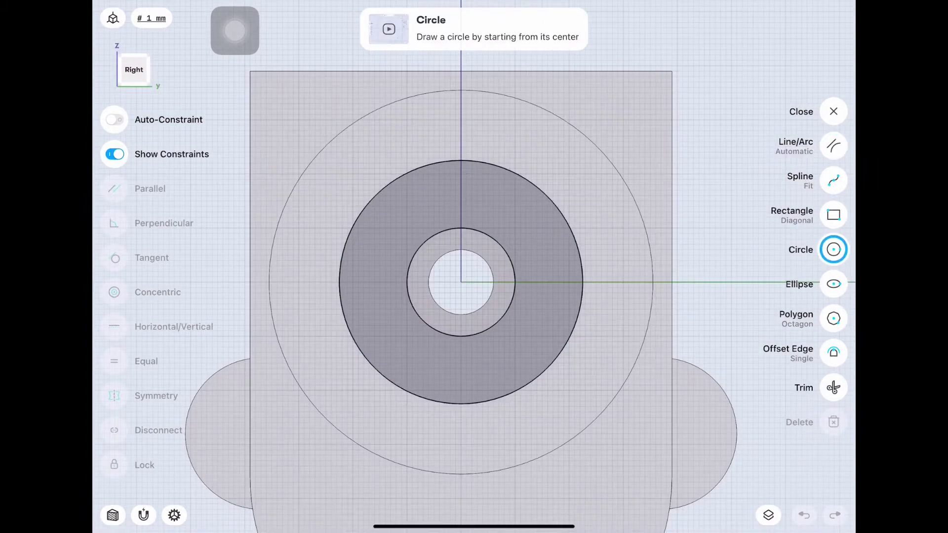
left_click_drag(461, 283, 559, 329)
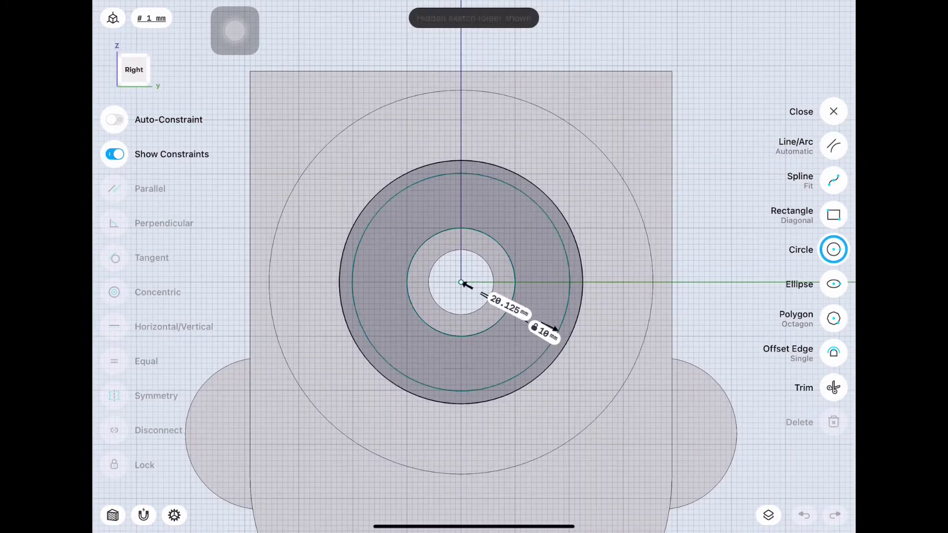
left_click(552, 251)
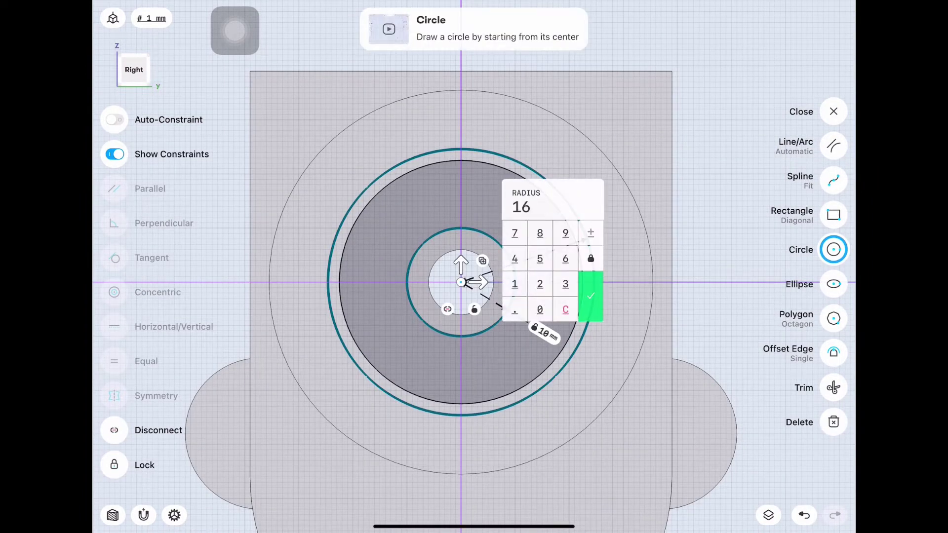
left_click(590, 296)
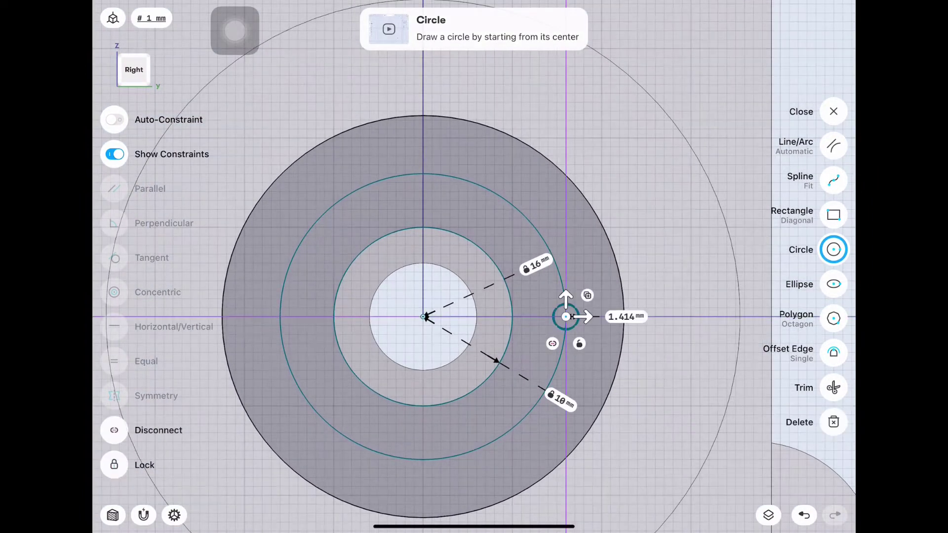
type("1.5")
key("Return")
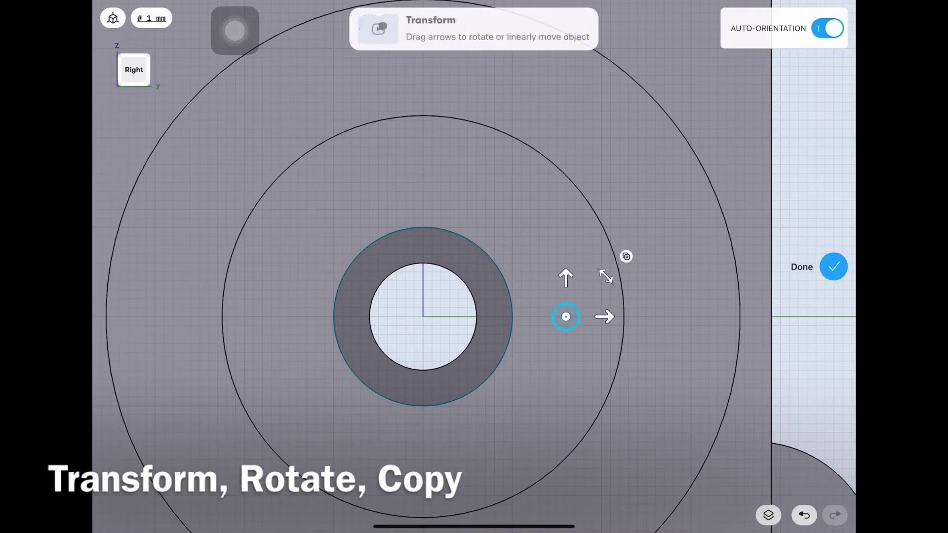
- Rotate-copy the small circle around the bore at 90°, 180° and 270°
left_click(566, 316)
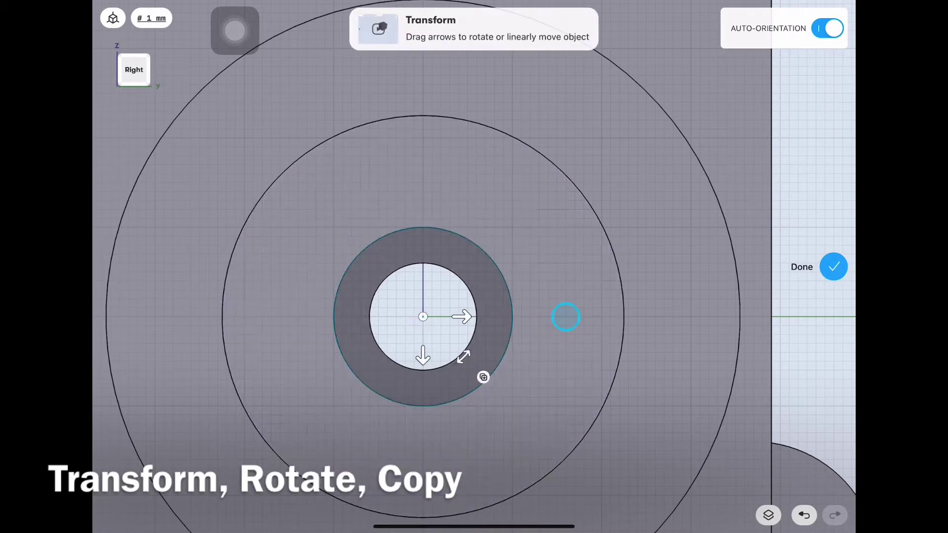
left_click(484, 377)
left_click_drag(464, 356, 514, 207)
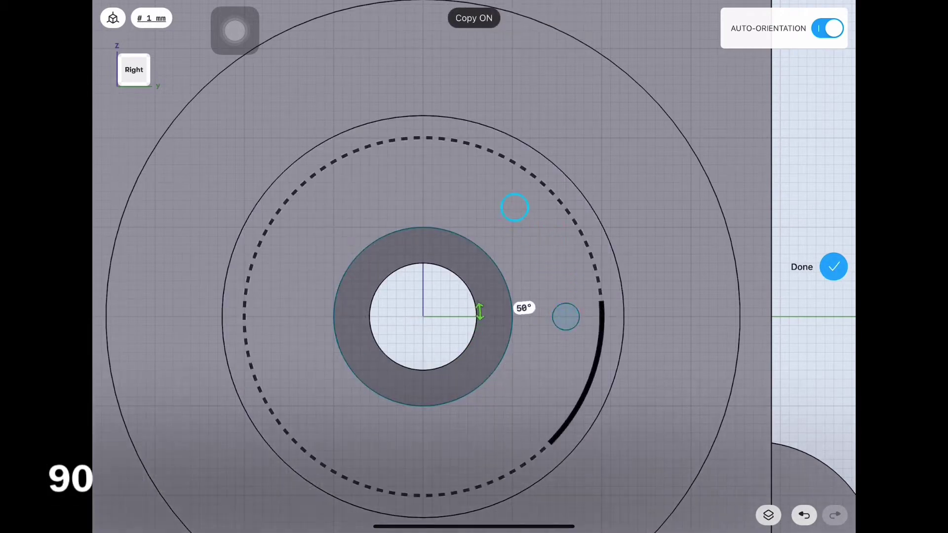
left_click_drag(460, 179, 410, 175)
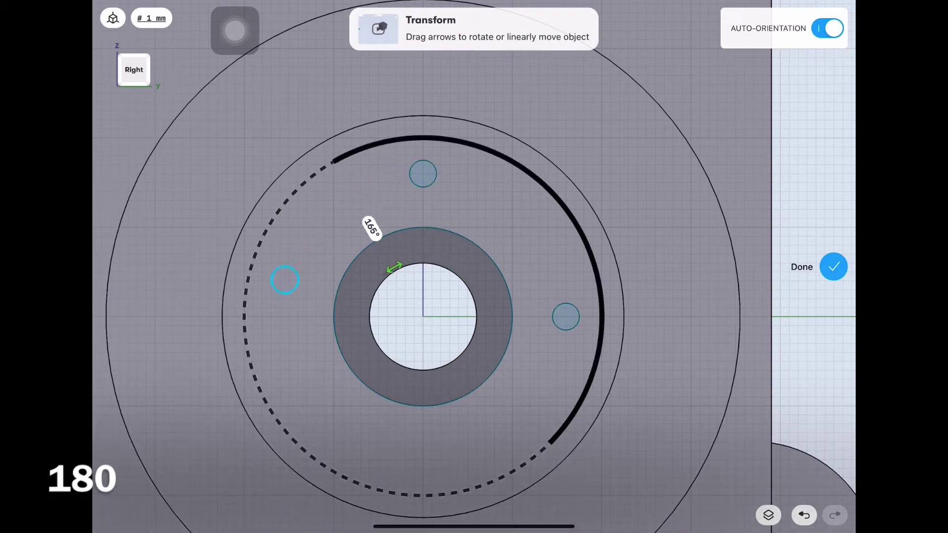
mouse_move(281, 329)
left_mouse_down()
mouse_move(277, 317)
mouse_move(288, 366)
left_mouse_up()
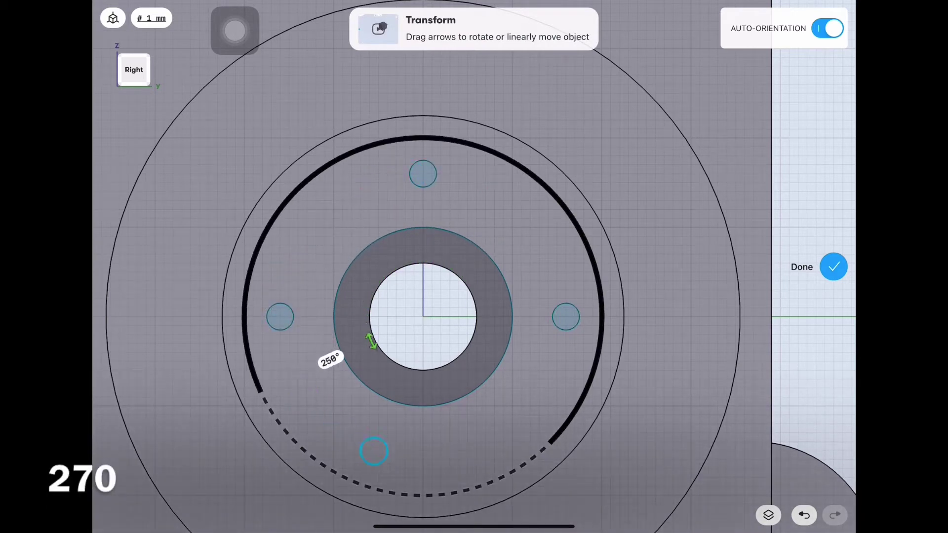
left_click(834, 267)
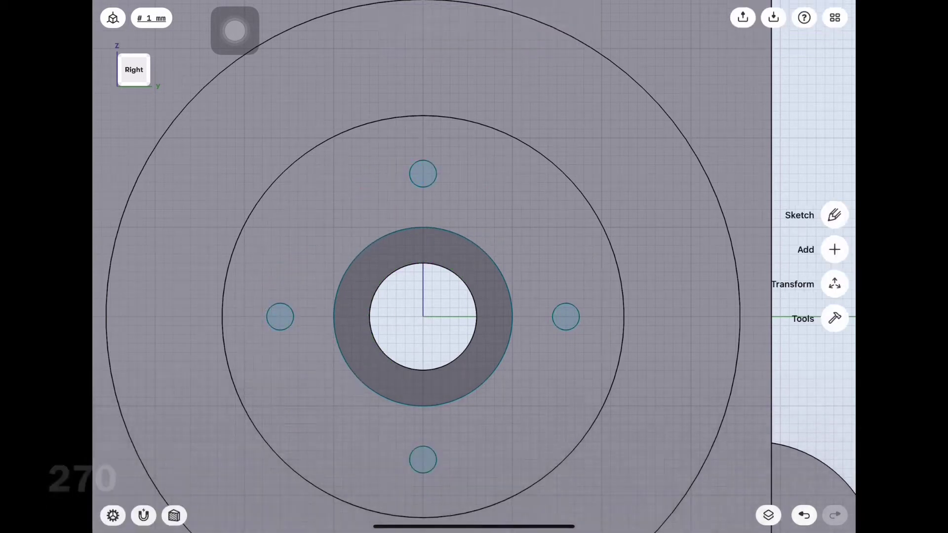
left_click_drag(134, 69, 148, 84)
- Extrude the four 1.5 mm circles into the boss as holes, then show the Items list
scroll(528, 249, "up", 5)
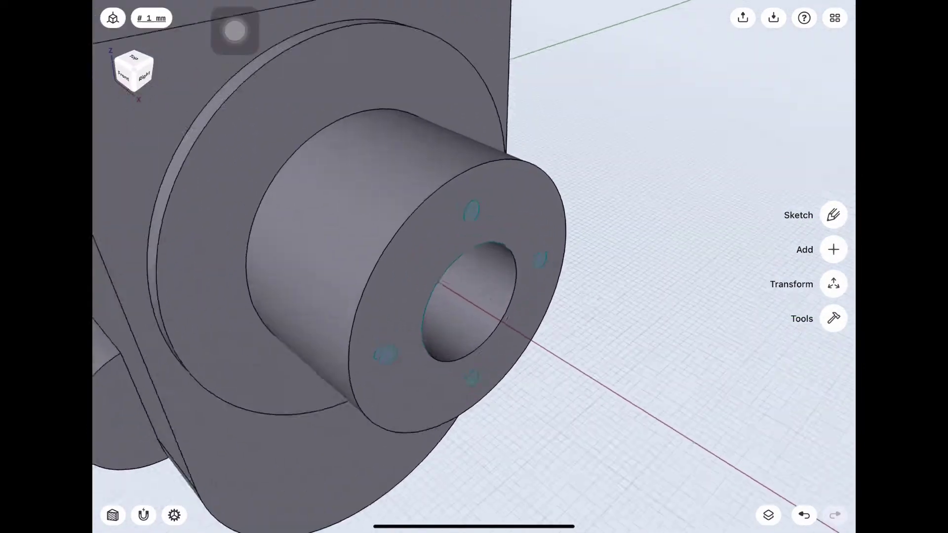
scroll(528, 250, "up", 2)
left_click(520, 134)
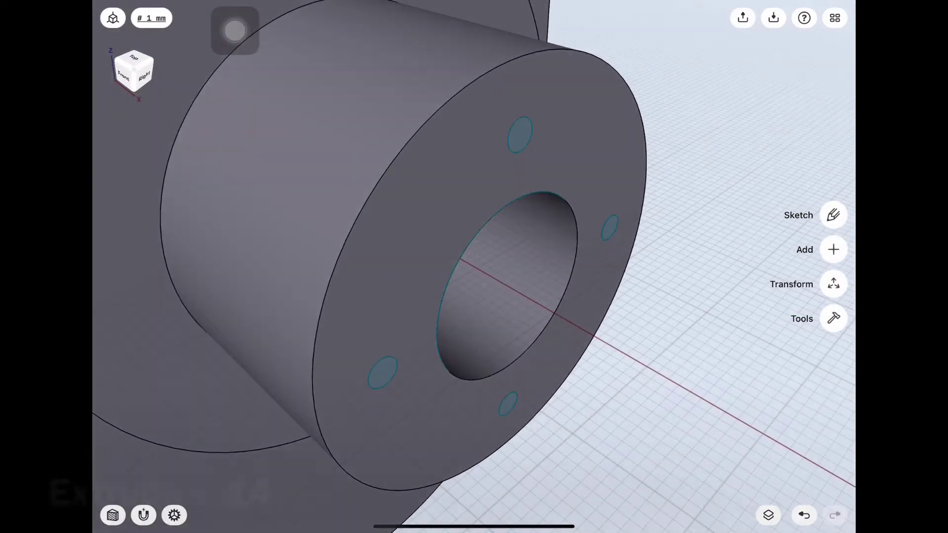
scroll(519, 247, "up", 3)
left_click(571, 211)
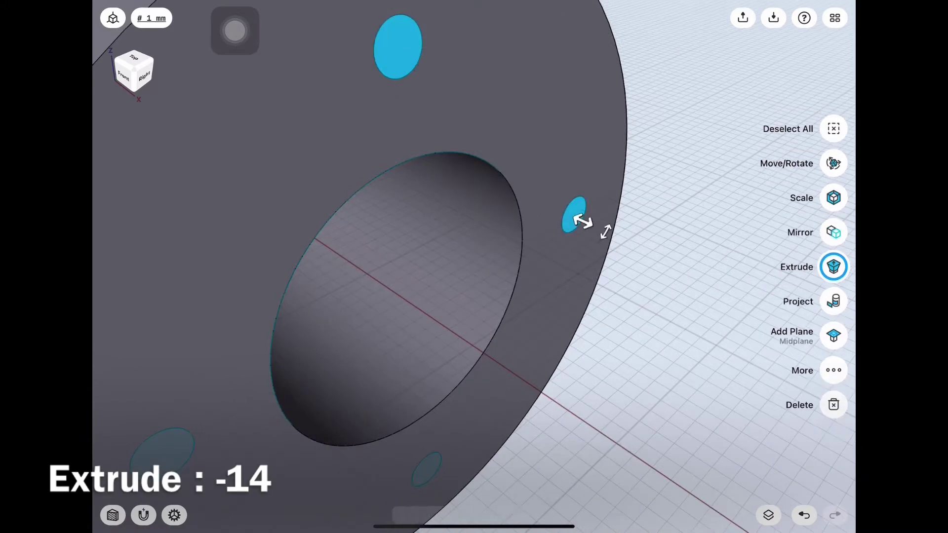
scroll(518, 246, "down", 3)
left_click(496, 397)
scroll(474, 267, "down", 2)
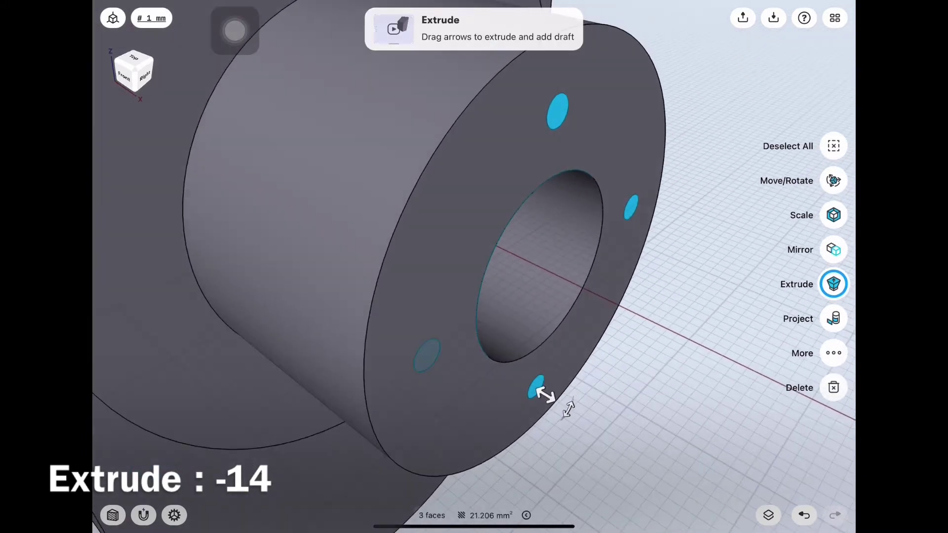
left_click_drag(452, 377, 313, 282)
left_click(312, 284)
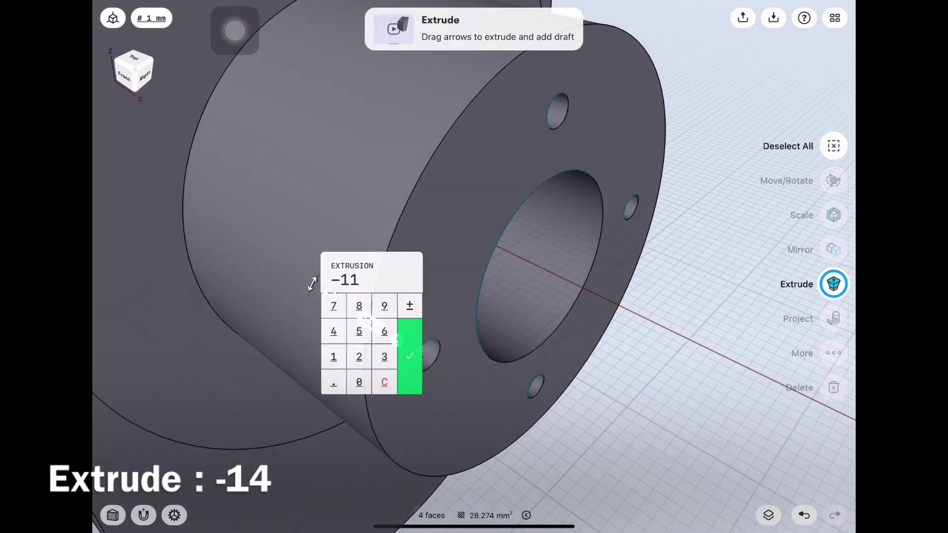
left_click(312, 284)
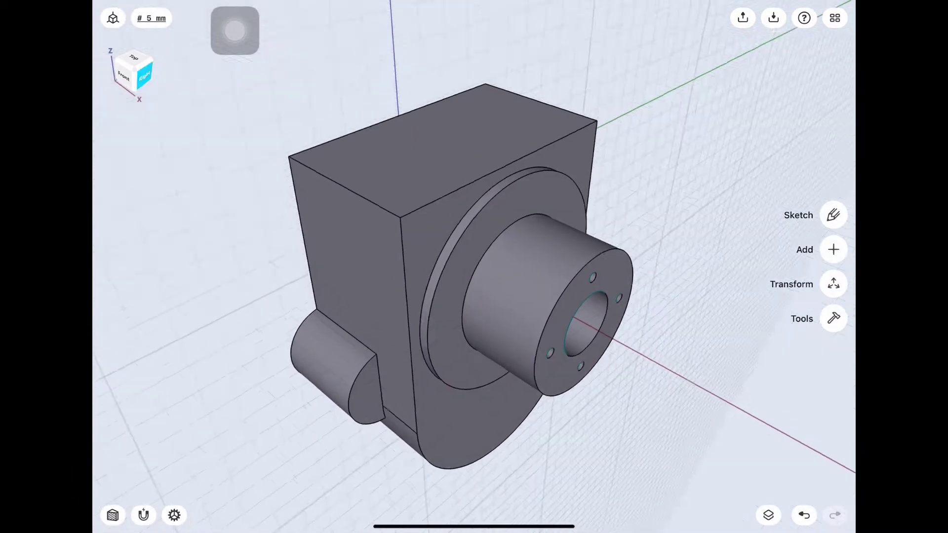
left_click(768, 515)
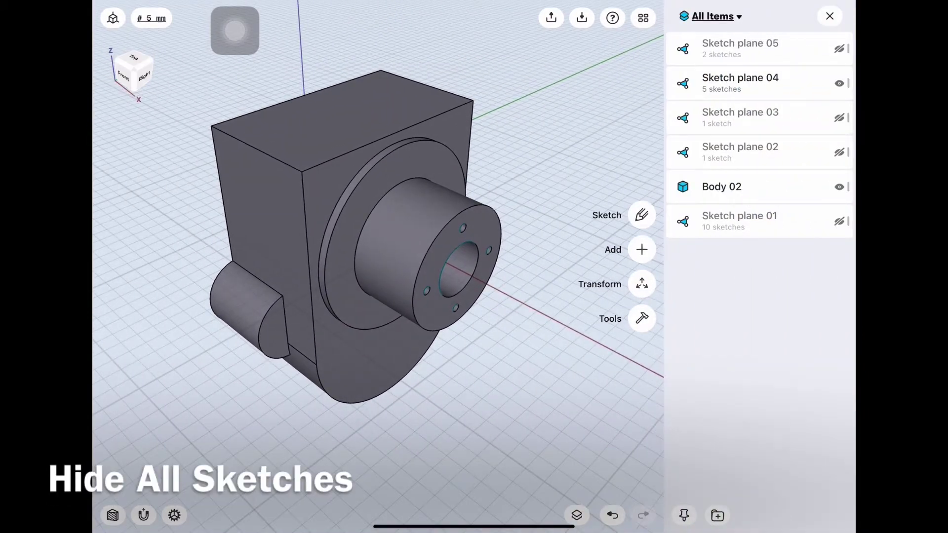
- Fillet the housing's two top edges at 3 mm
left_click(829, 16)
left_click(518, 89)
left_click(360, 148)
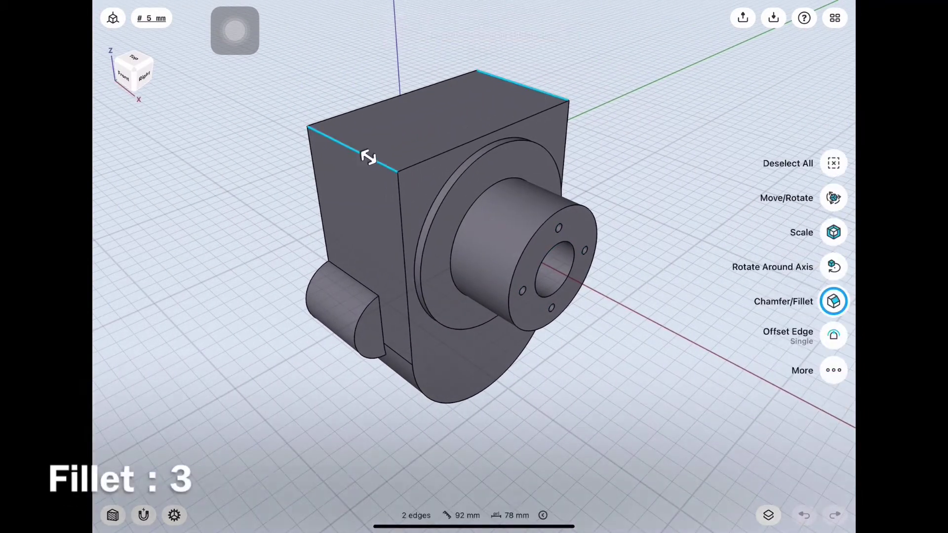
left_click(834, 301)
left_click(322, 126)
left_click(334, 157)
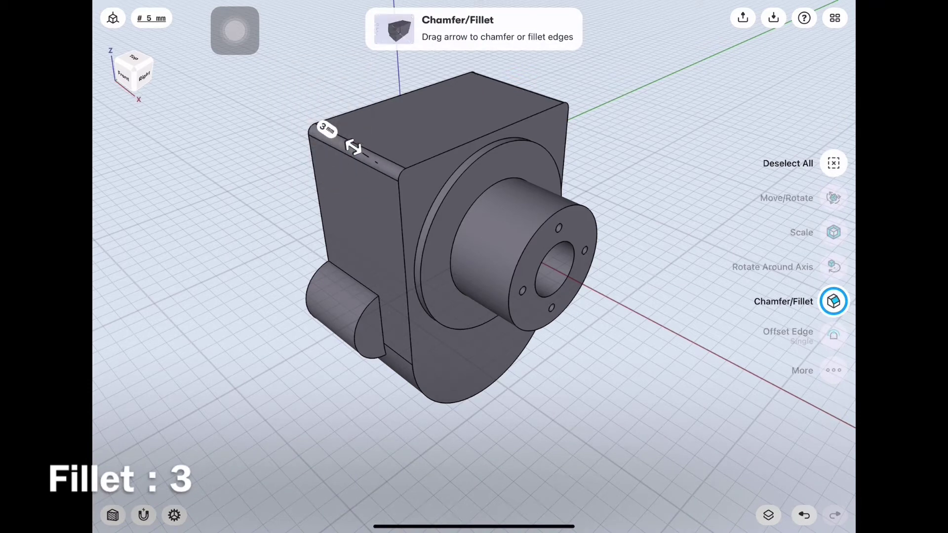
- Fillet the front vertical edge at 3 mm
left_click(403, 237)
left_click_drag(402, 244, 400, 259)
left_click(395, 292)
left_click(406, 326)
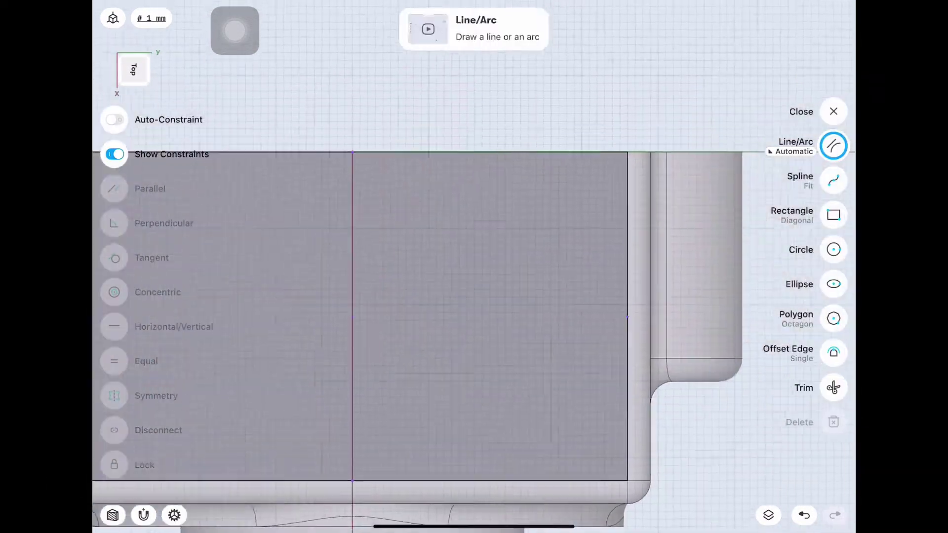
- Sketch a 26 × 28 mm rectangle on the housing's top face
scroll(405, 332, "up", 3)
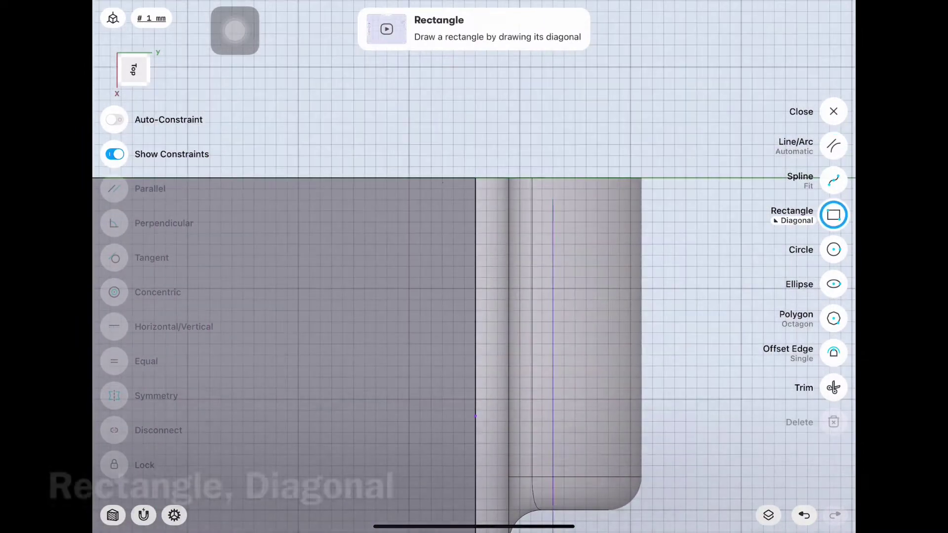
left_click_drag(376, 178, 553, 322)
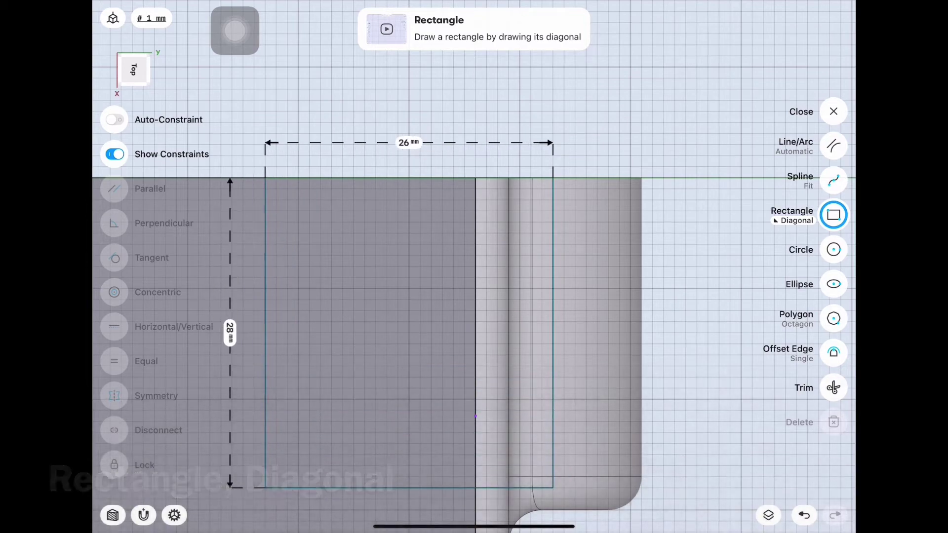
key("Return")
scroll(409, 333, "down", 3)
scroll(474, 277, "down", 3)
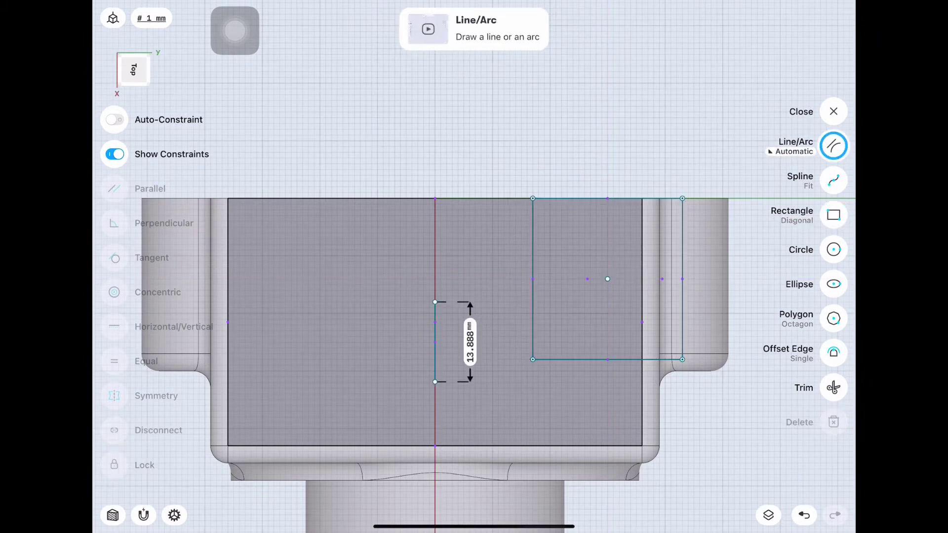
- Mirror the rectangle across the centre line, keeping the original
left_click(833, 111)
left_click(834, 281)
left_click(833, 368)
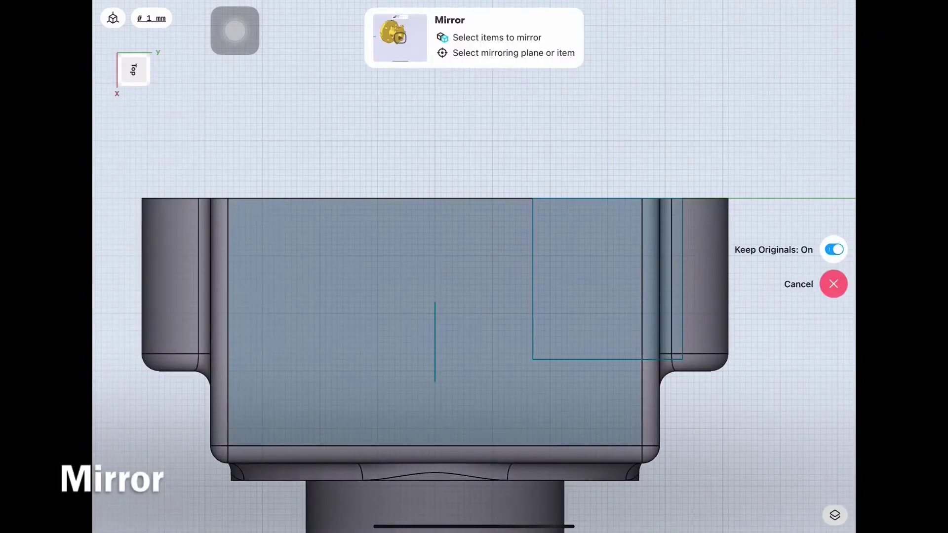
left_click(595, 316)
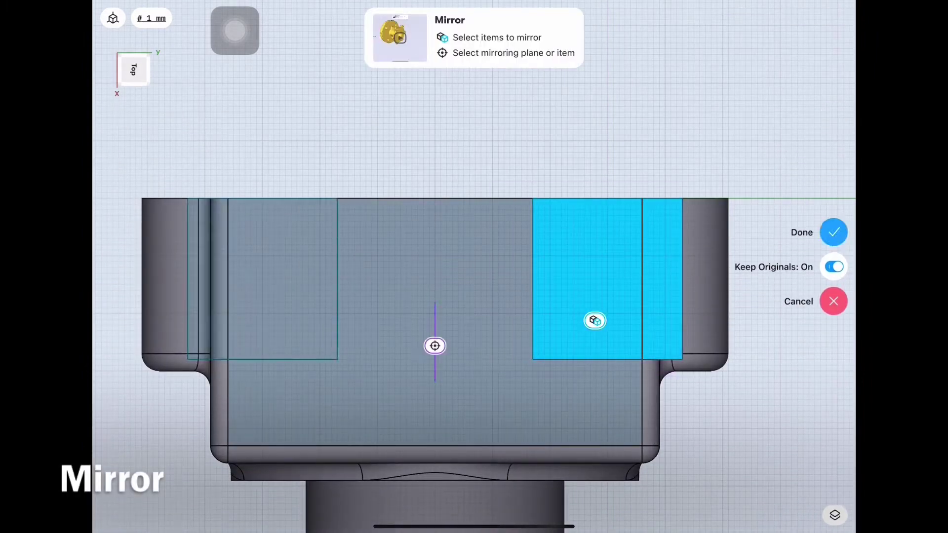
left_click(834, 232)
scroll(474, 321, "down", 3)
- Select the short centre line on the top face to remove it
left_click_drag(445, 296, 543, 222)
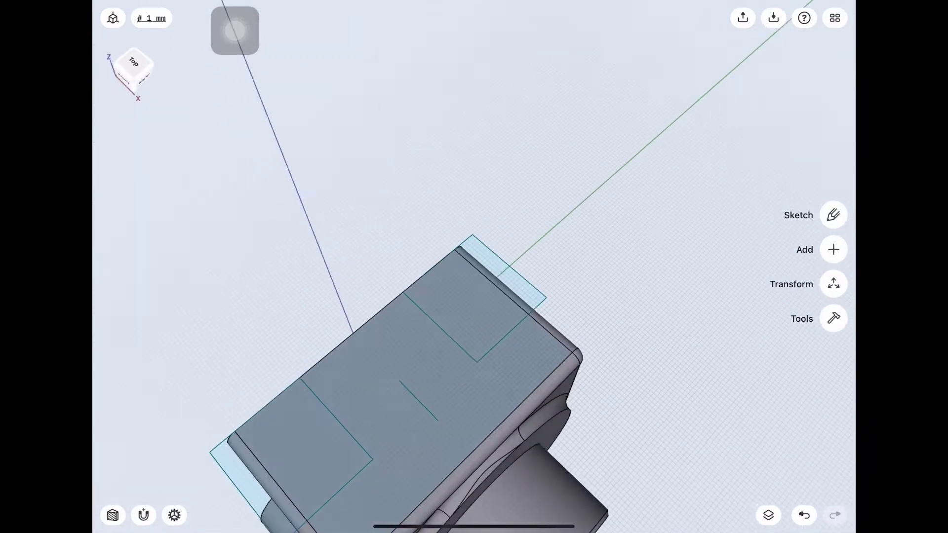
scroll(474, 296, "down", 5)
left_click_drag(445, 296, 543, 277)
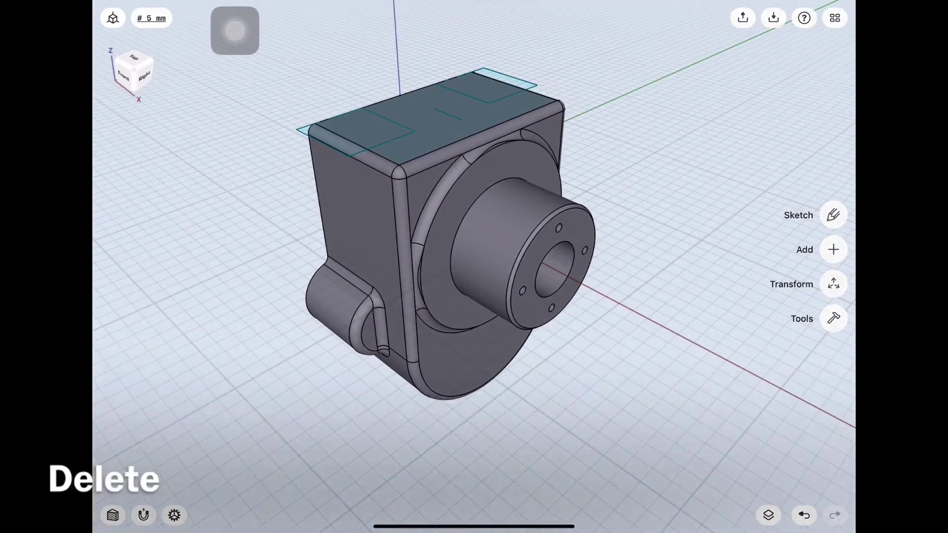
left_click(448, 112)
scroll(474, 297, "up", 2)
scroll(474, 297, "up", 3)
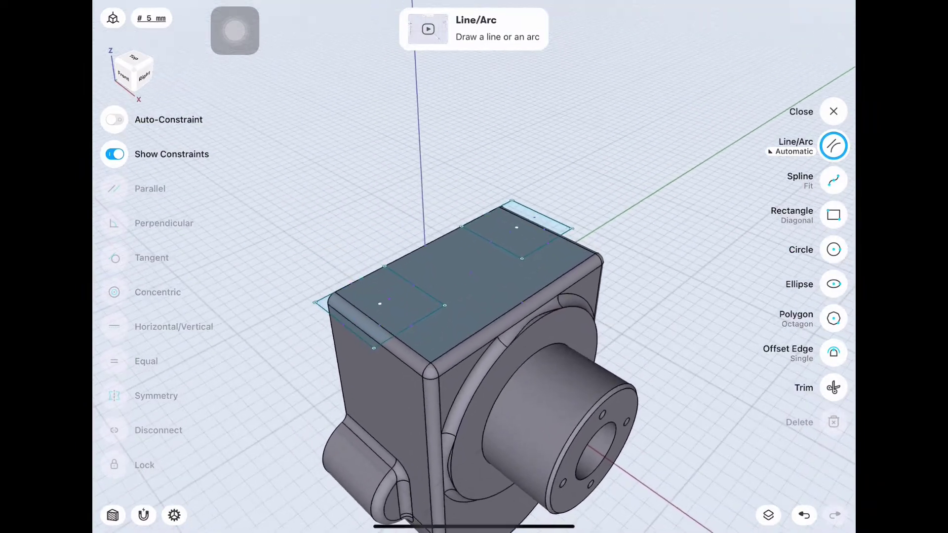
- Extrude both rectangles 19 mm upward into two blocks
left_click(380, 311)
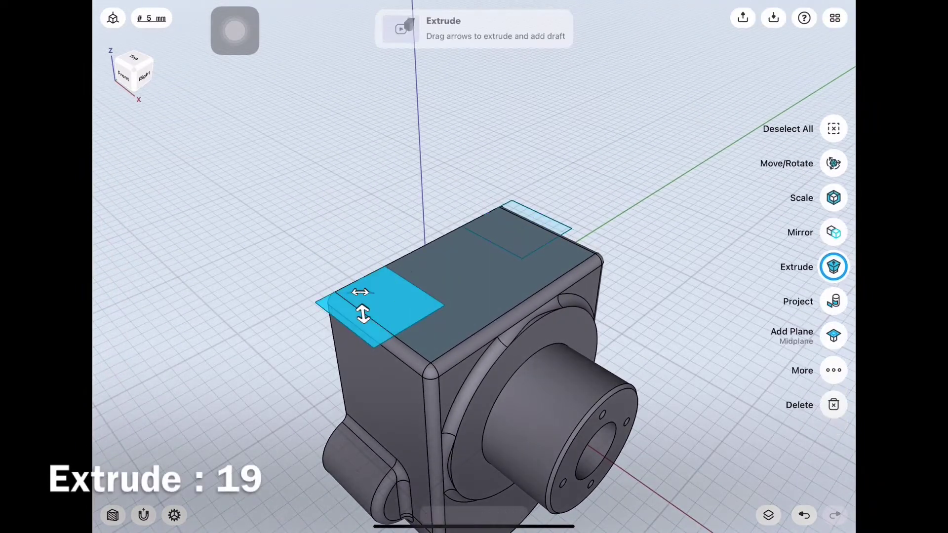
scroll(474, 267, "up", 3)
left_click(454, 250)
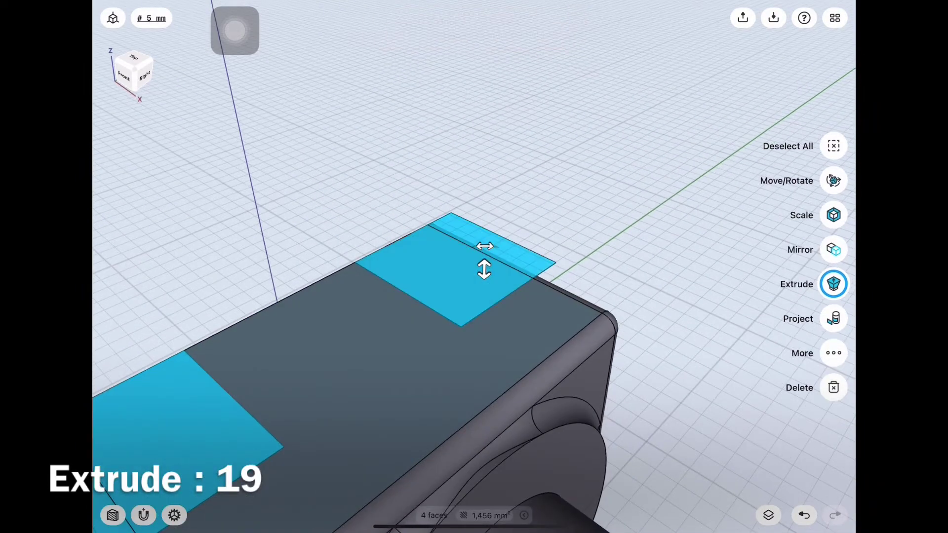
left_click_drag(484, 269, 486, 177)
left_click(485, 162)
left_click(523, 256)
left_click(642, 123)
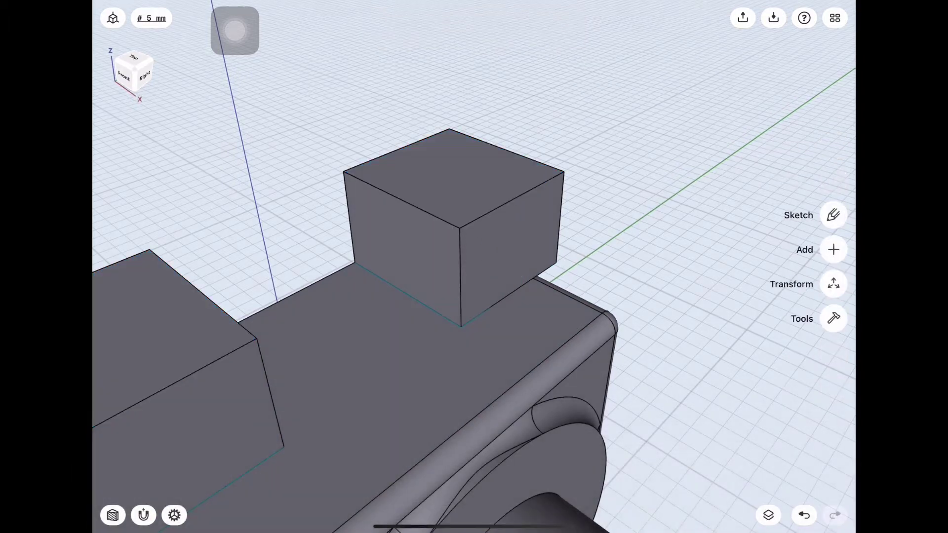
scroll(474, 267, "down", 5)
scroll(459, 247, "up", 3)
- Hide all sketches and add a construction plane offset −14 mm from the front face
left_click(768, 515)
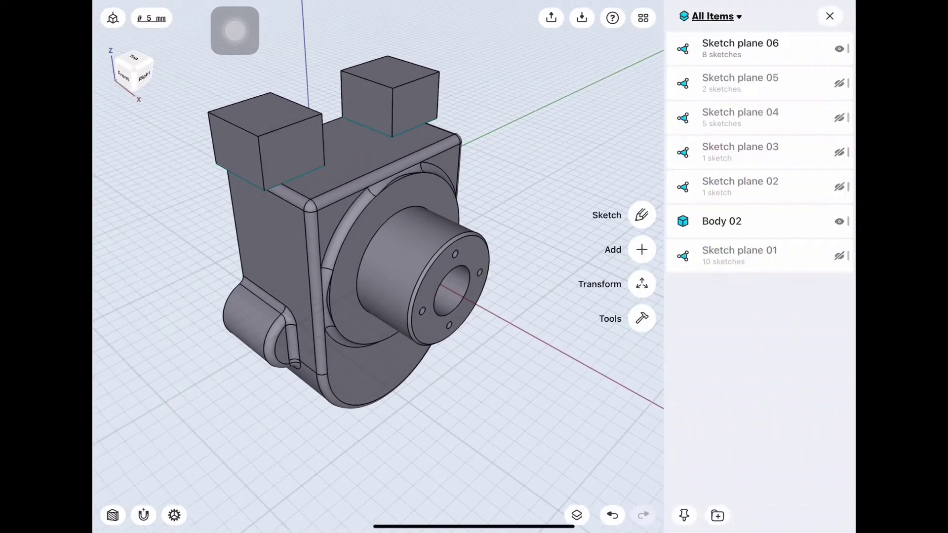
left_click(830, 16)
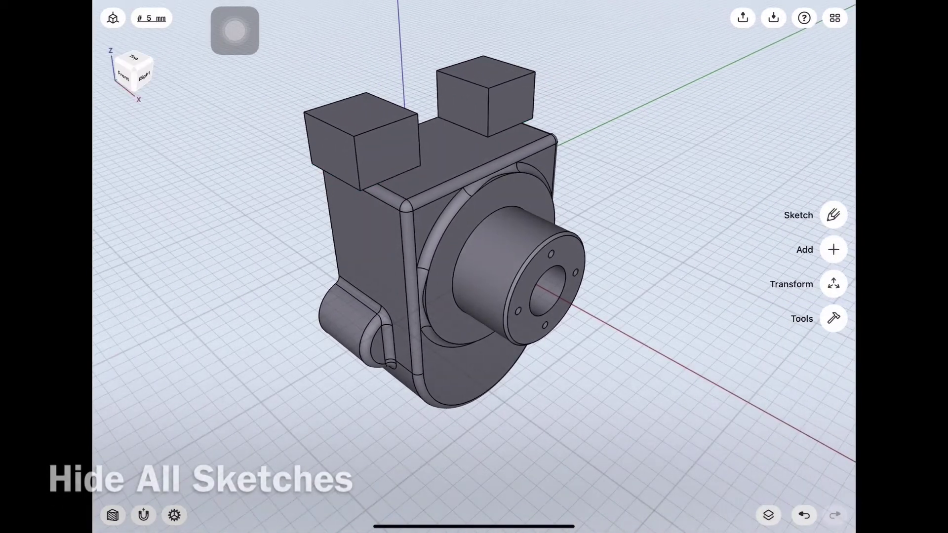
left_click(833, 248)
left_click_drag(345, 297, 519, 296)
left_click(339, 190)
left_click(833, 232)
left_click_drag(399, 306, 410, 299)
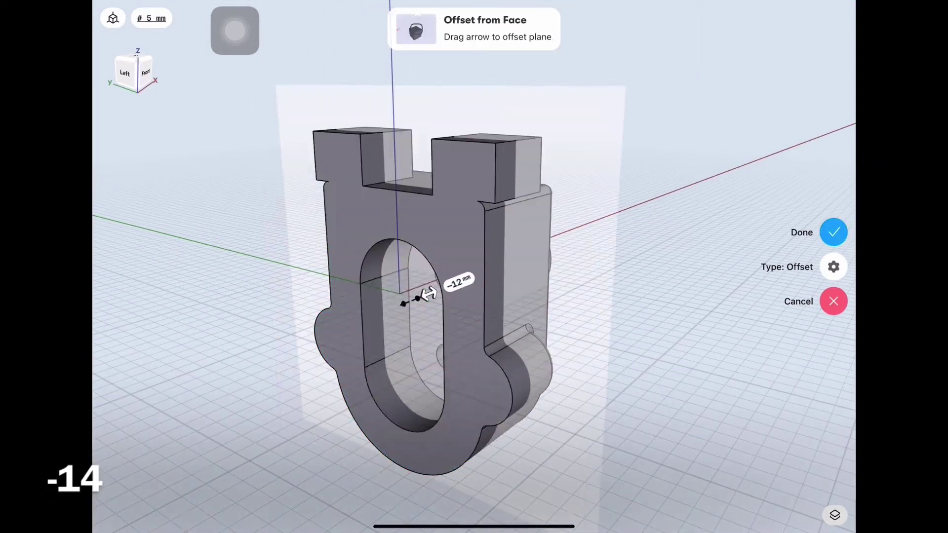
left_click(454, 276)
left_click(497, 315)
- Hide Body 02 in the Items list
left_click_drag(642, 346, 345, 346)
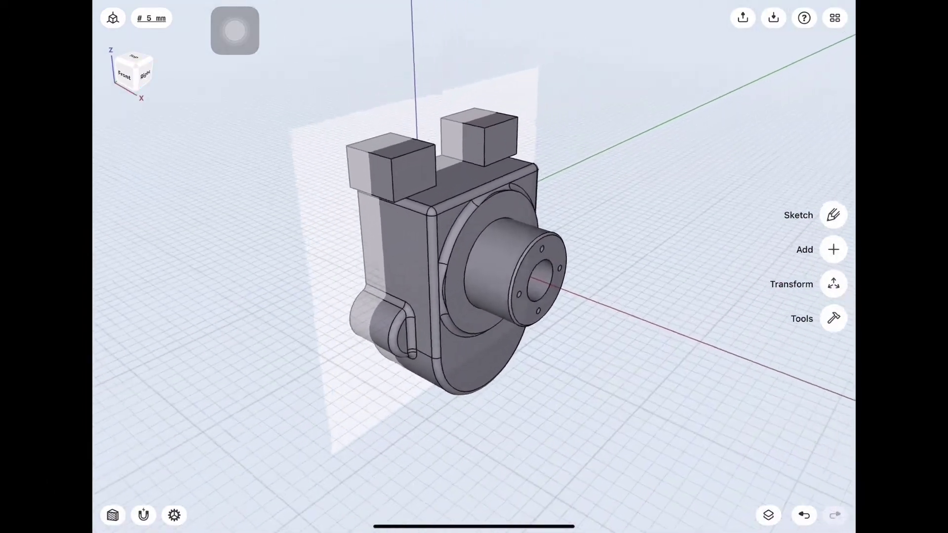
left_click(768, 515)
left_click(839, 256)
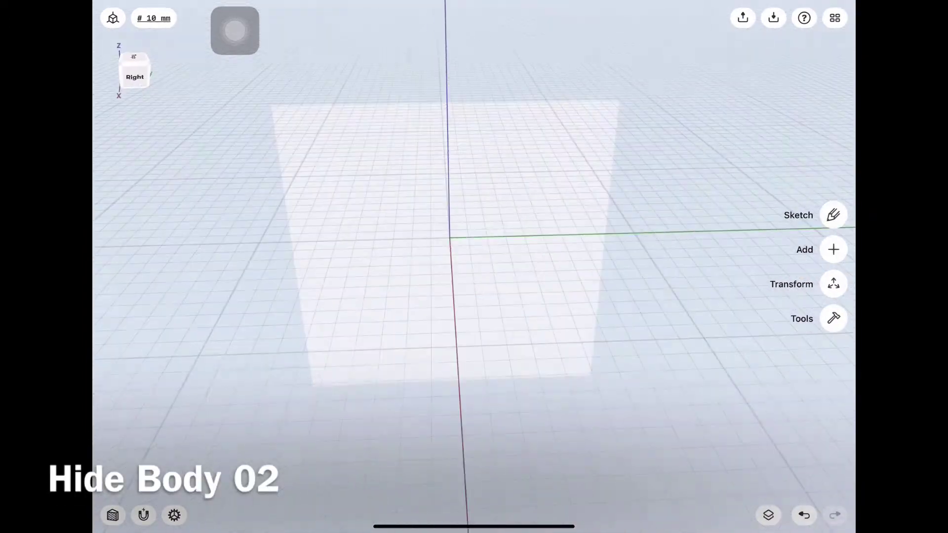
- Start a sketch on the new plane and draw a 58 mm vertical line
left_click(832, 216)
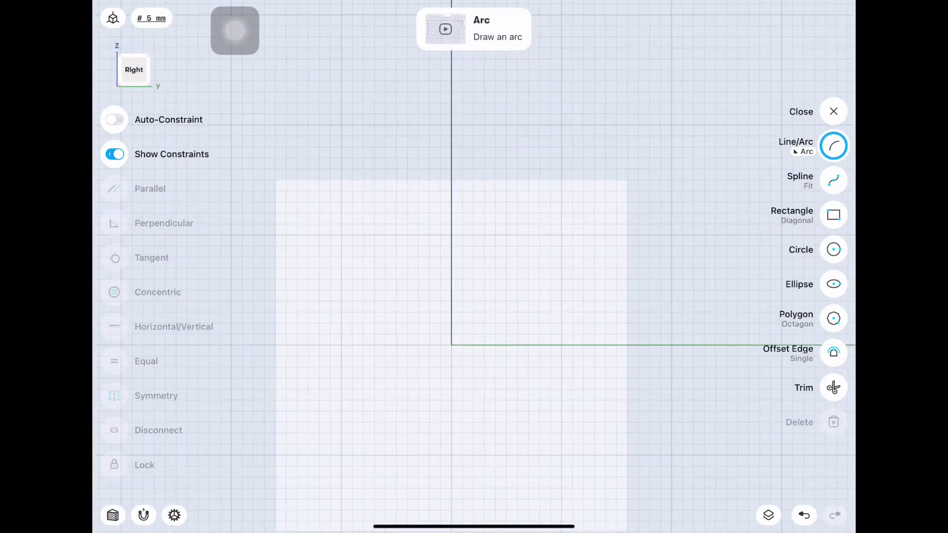
left_click(833, 146)
left_click(627, 167)
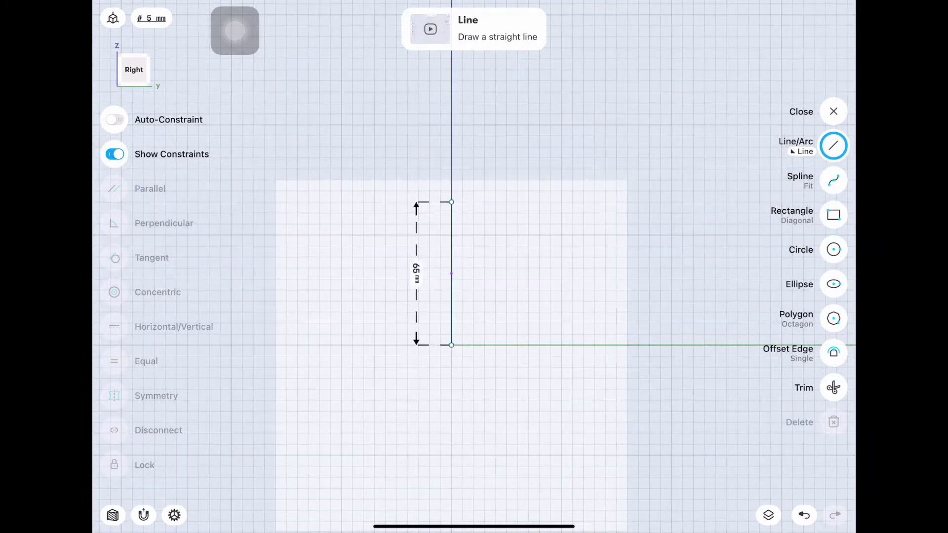
left_click(416, 273)
left_click(454, 335)
- Offset the line by −30 mm and make the offset line 66 mm long
left_click(834, 353)
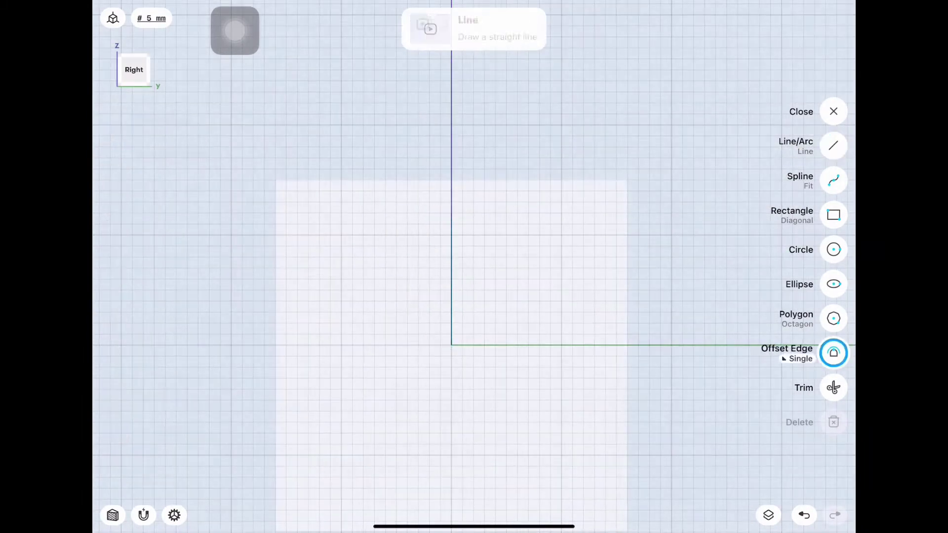
left_click(451, 312)
left_click(334, 311)
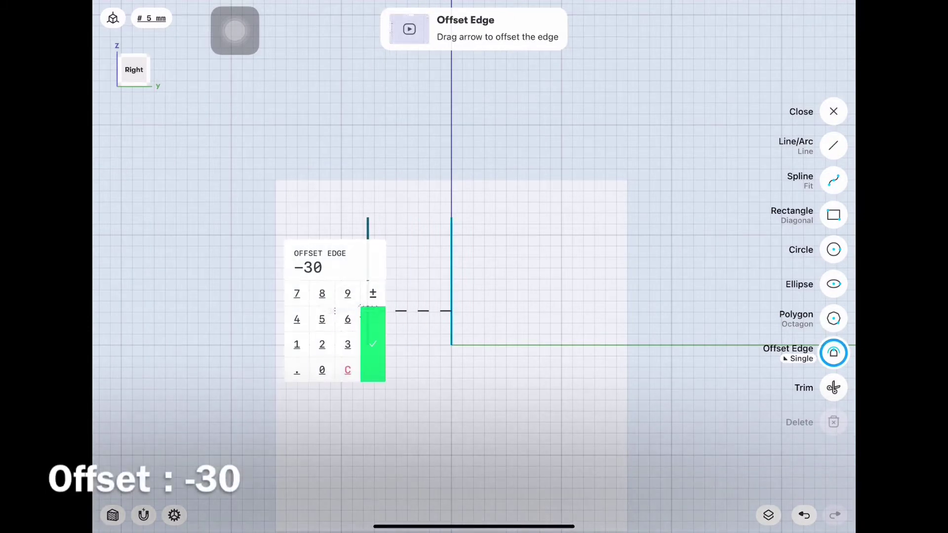
left_click(373, 344)
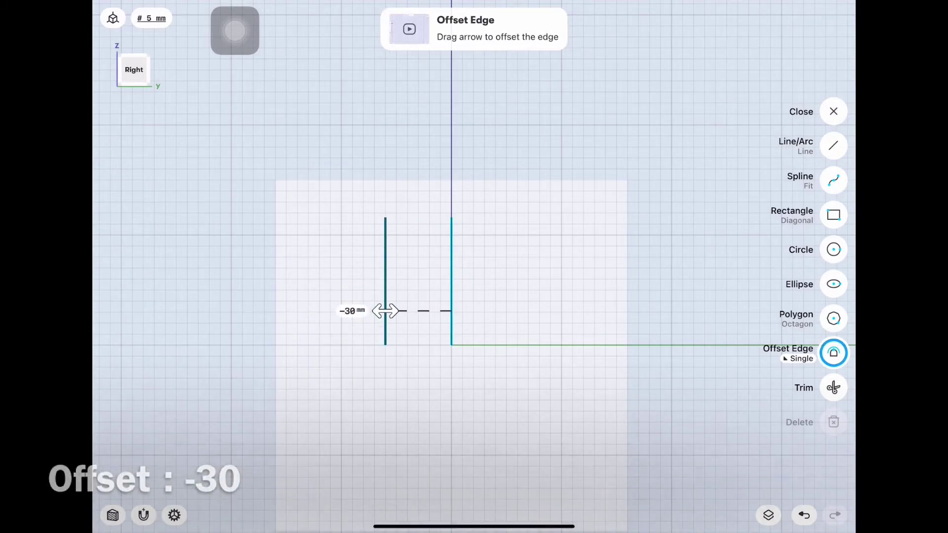
left_click(833, 145)
left_click(386, 265)
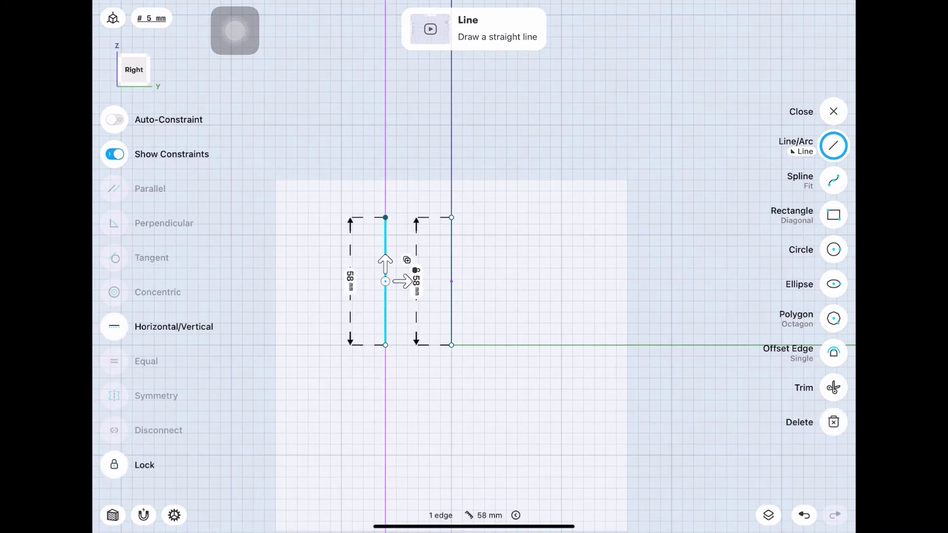
left_click(414, 282)
key("Return")
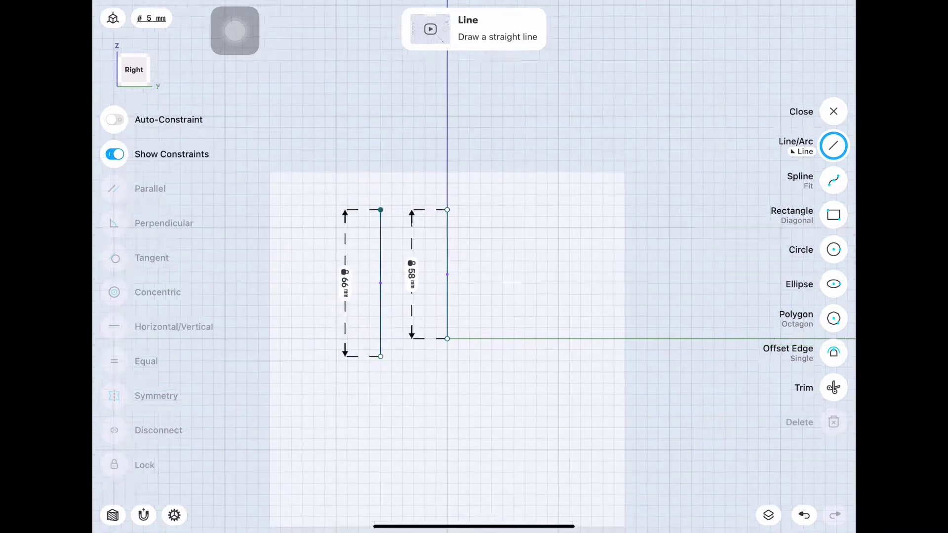
- Offset the 66 mm line by 10 mm to build the bend
left_click(834, 352)
left_click(299, 217)
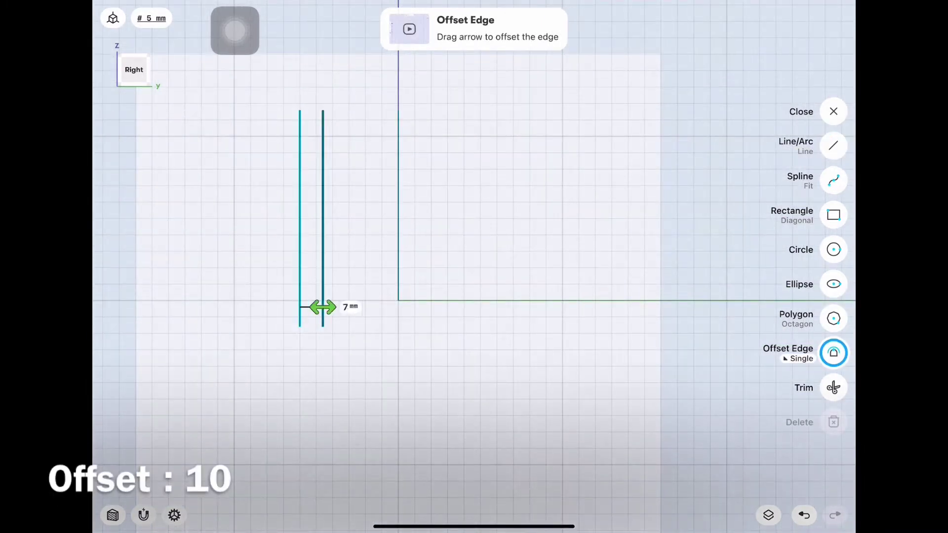
left_click(351, 307)
type("10")
key("Return")
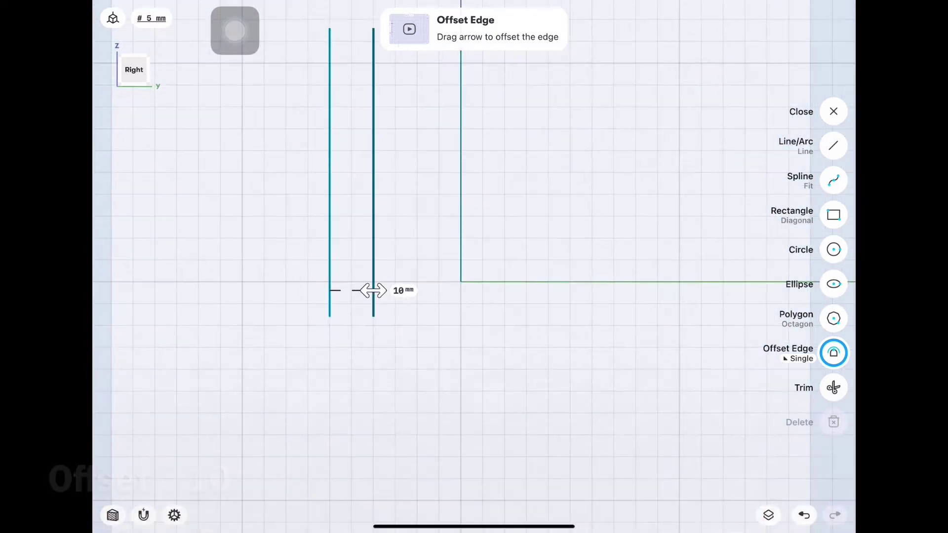
left_click(833, 250)
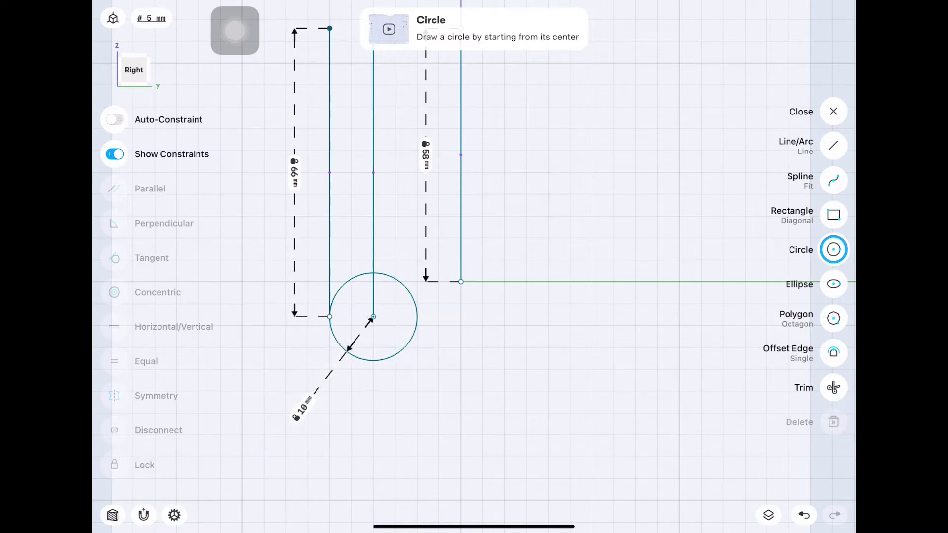
left_click(834, 145)
- Trim the extra vertical line, delete the 58 mm reference line, and close the sketch
left_click(833, 387)
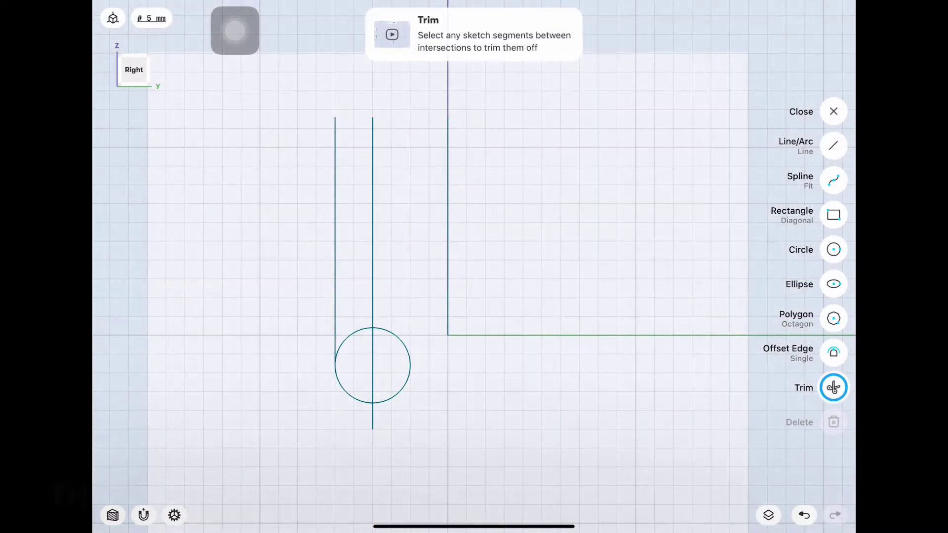
left_click(834, 146)
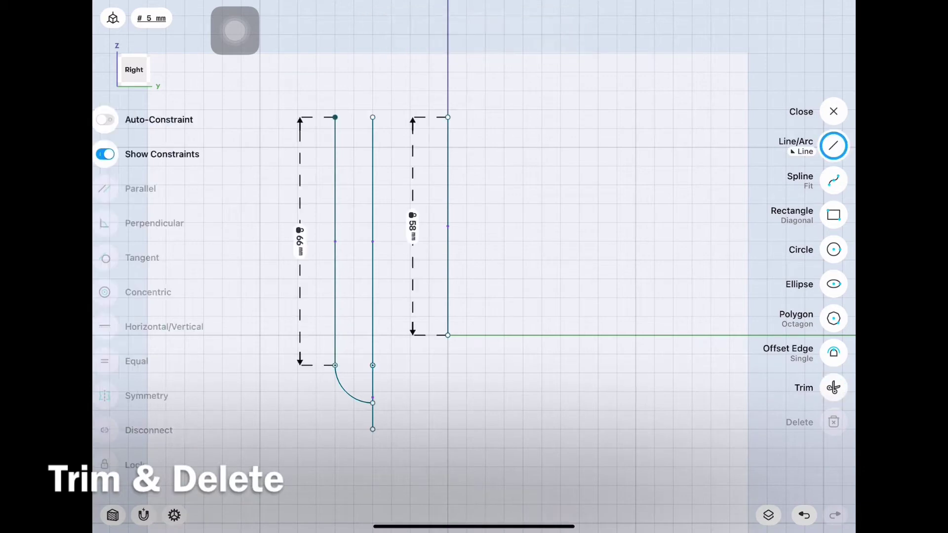
left_click(372, 273)
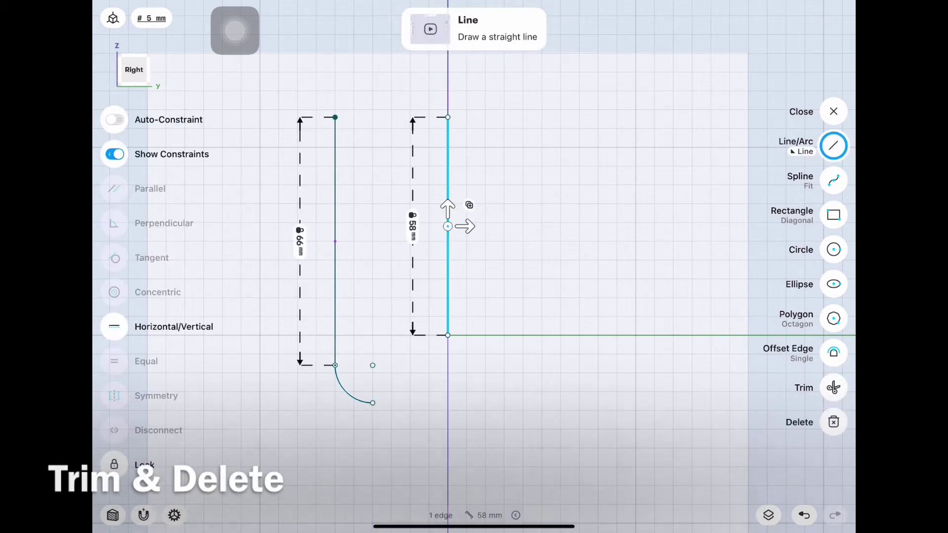
left_click(834, 422)
left_click(834, 111)
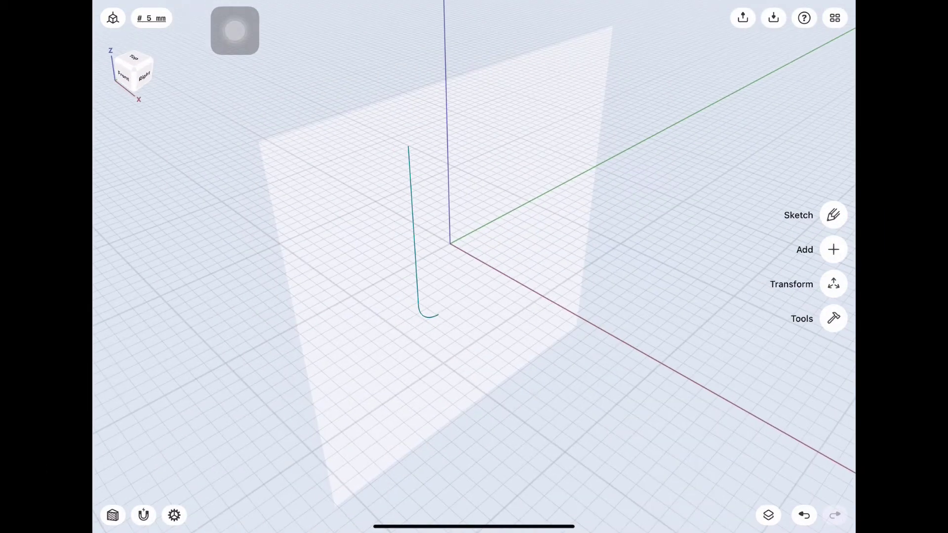
- Hide Plane 01 and show Body 02 again
left_click(768, 515)
left_click(838, 83)
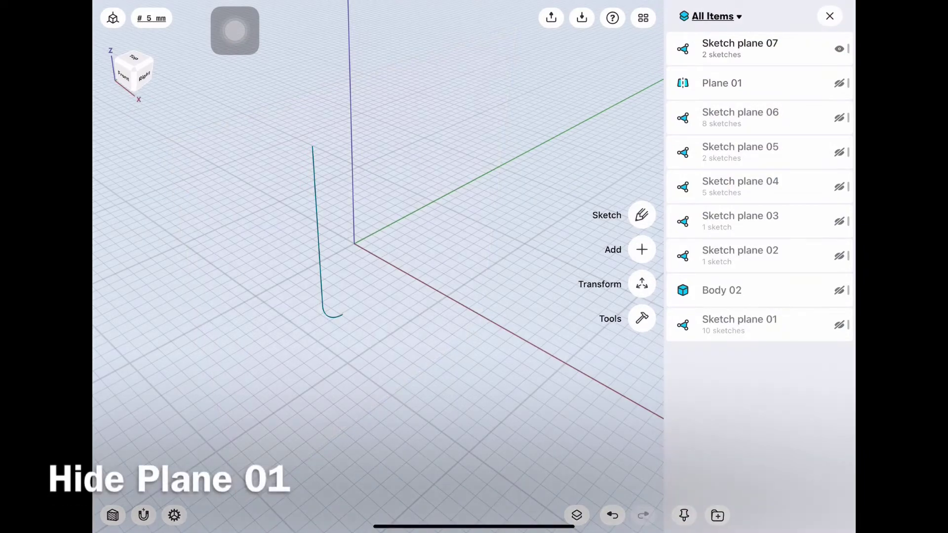
left_click(839, 290)
left_click(830, 15)
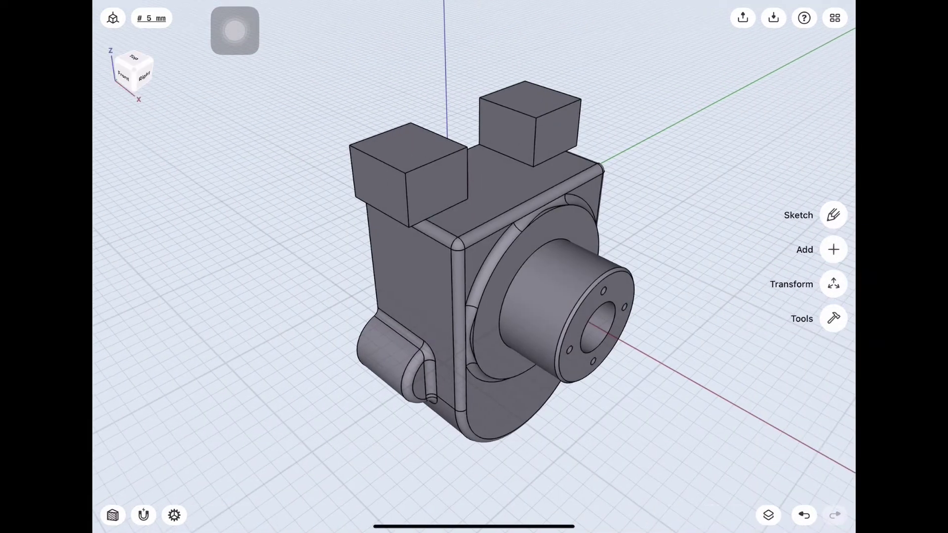
- Sketch a 5 mm-radius circle on the left block's top face
left_click_drag(395, 247, 445, 385)
left_click(433, 255)
left_click(558, 253)
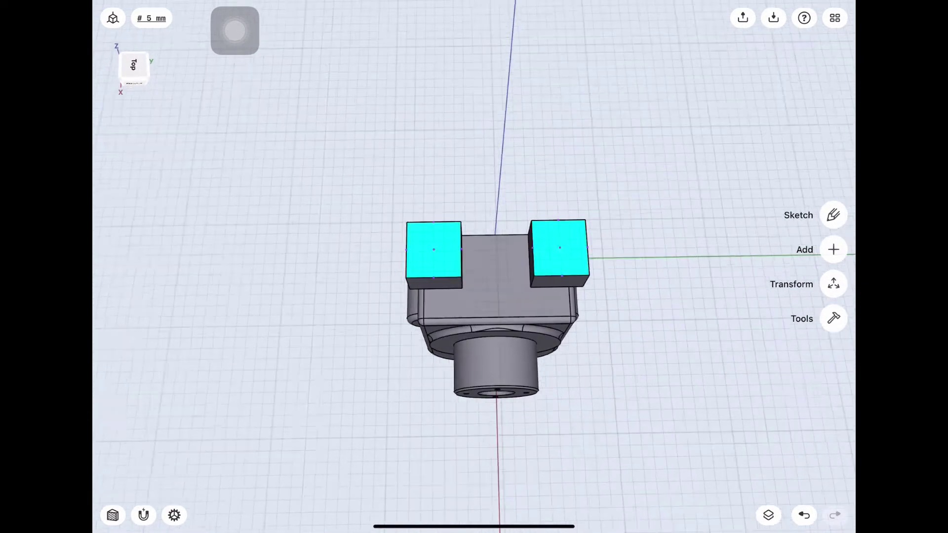
left_click(834, 214)
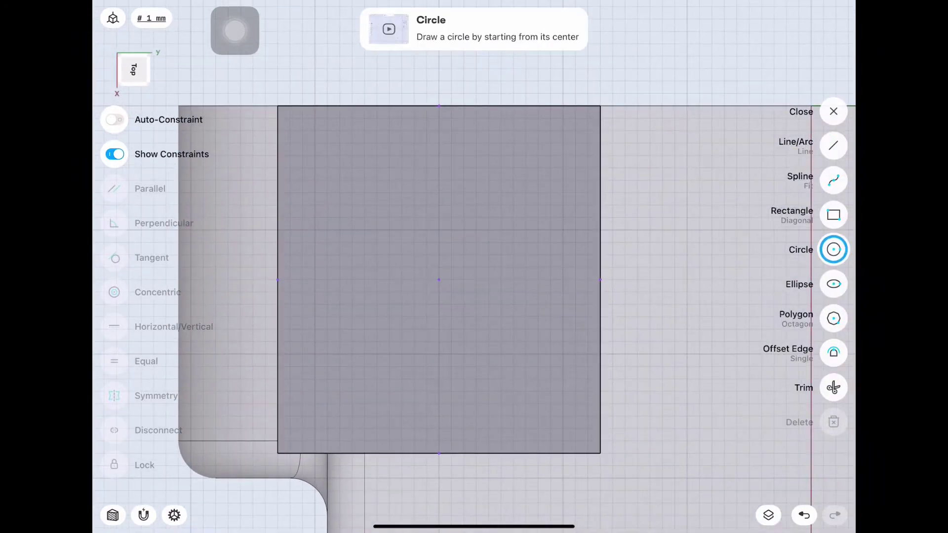
left_click(507, 337)
left_click(544, 387)
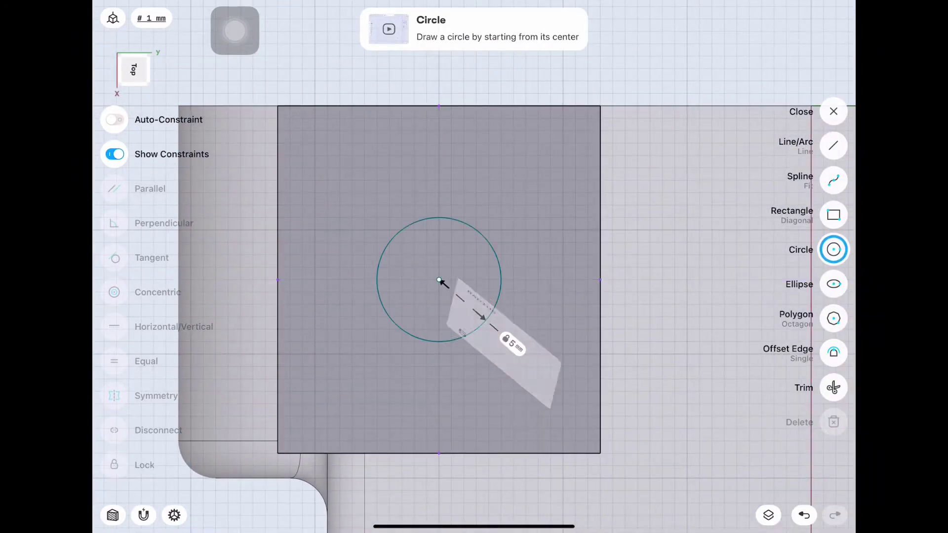
left_click(833, 111)
- Hide Body 02 and sweep the circle along the bent line into a pipe
left_click(133, 69)
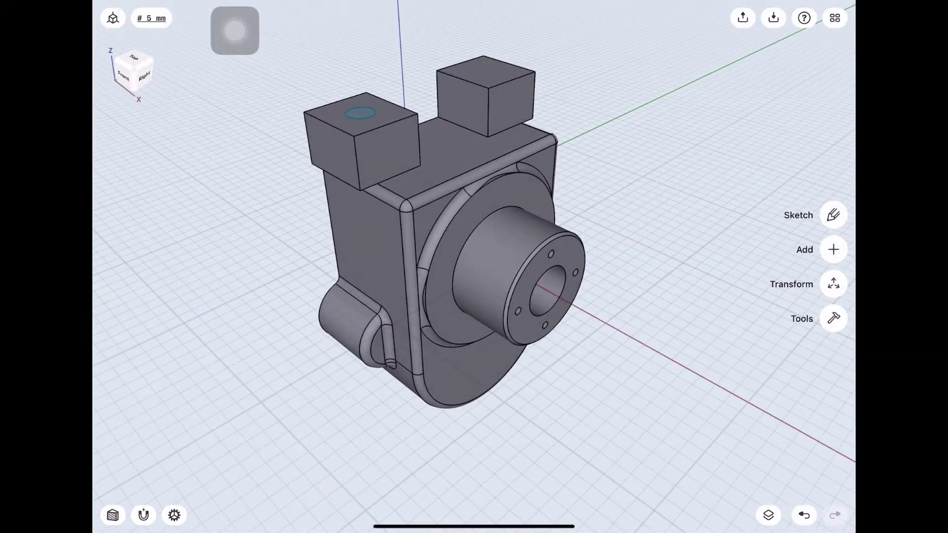
left_click(769, 515)
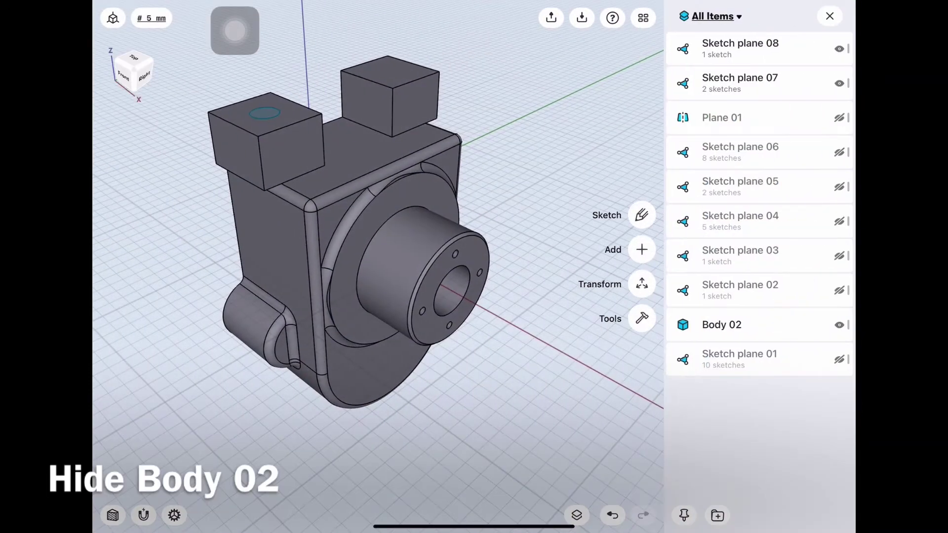
left_click(839, 325)
left_click(829, 15)
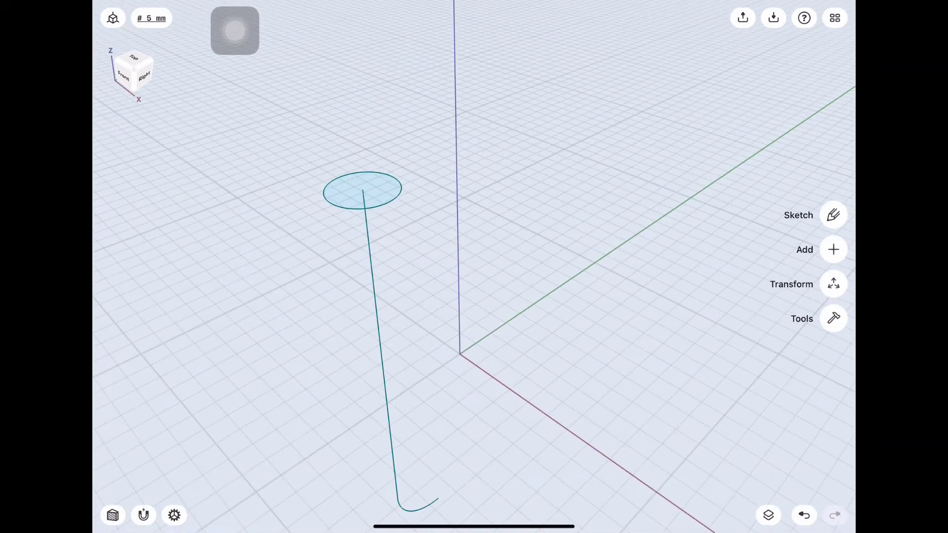
left_click(833, 319)
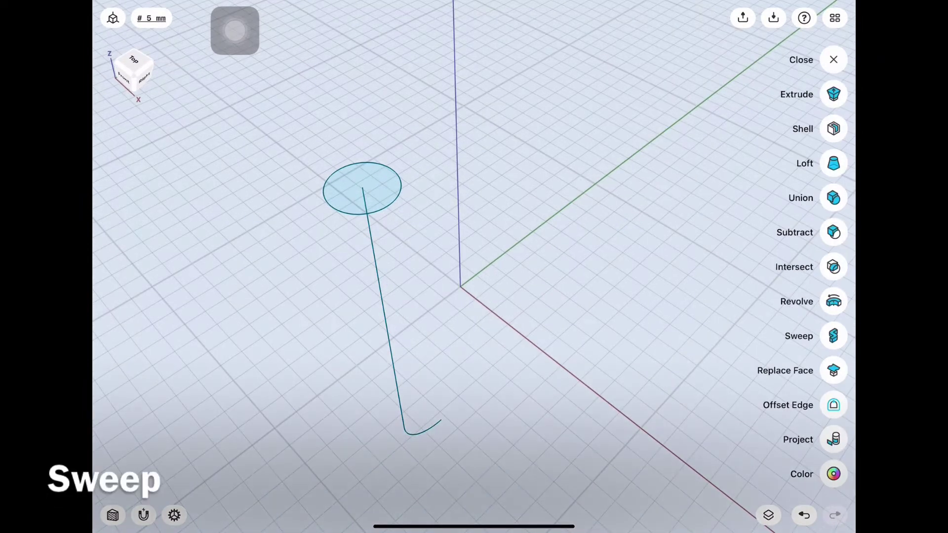
left_click(833, 336)
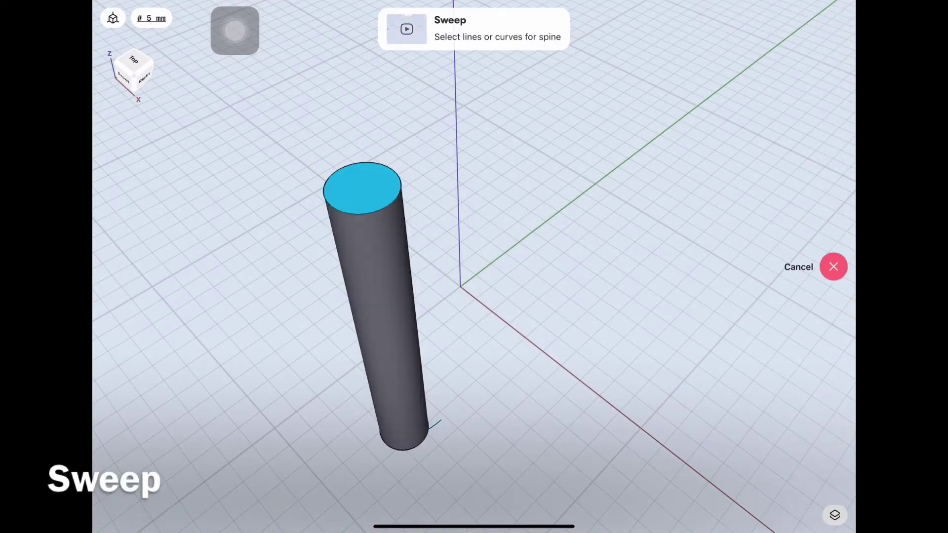
left_click(435, 425)
left_click(833, 250)
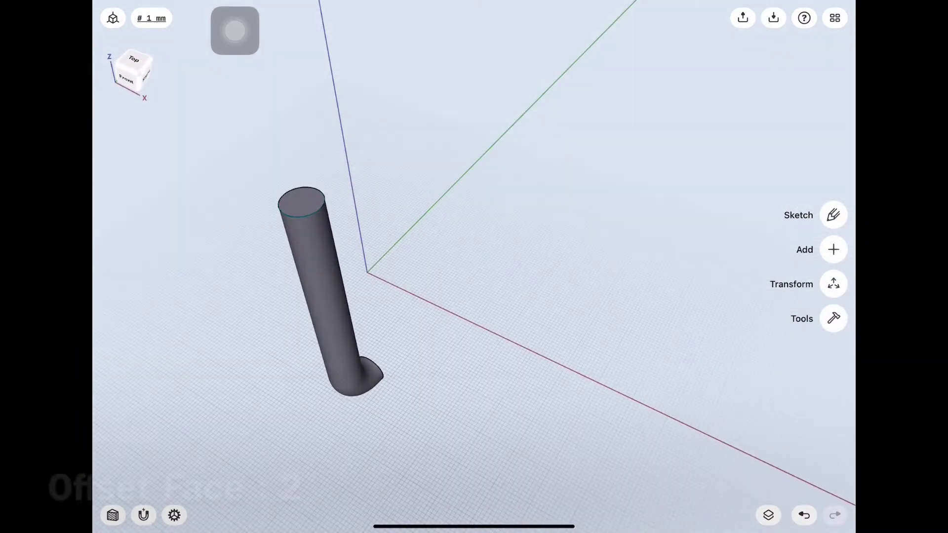
- Offset the pipe's bent end face by 2 mm
left_click(301, 199)
left_click_drag(543, 296, 395, 222)
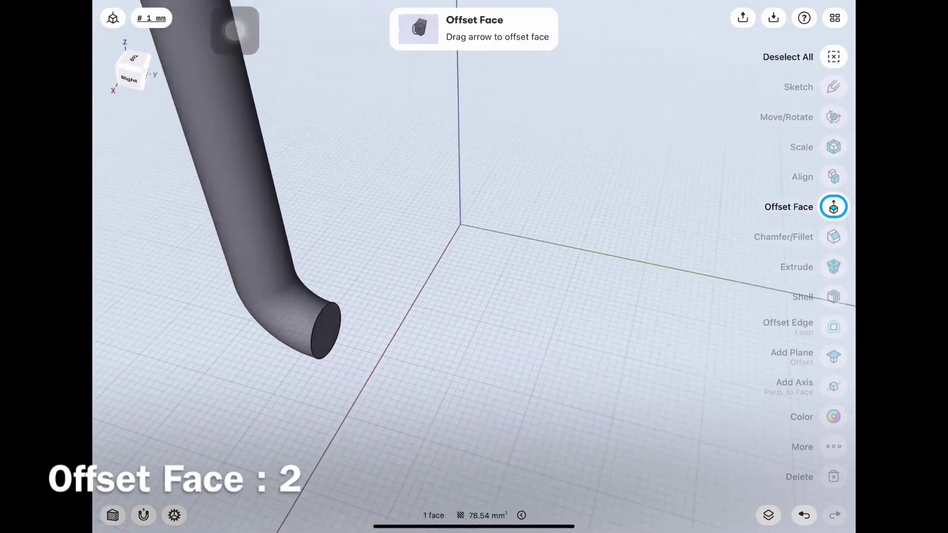
left_click(335, 334)
left_click(544, 395)
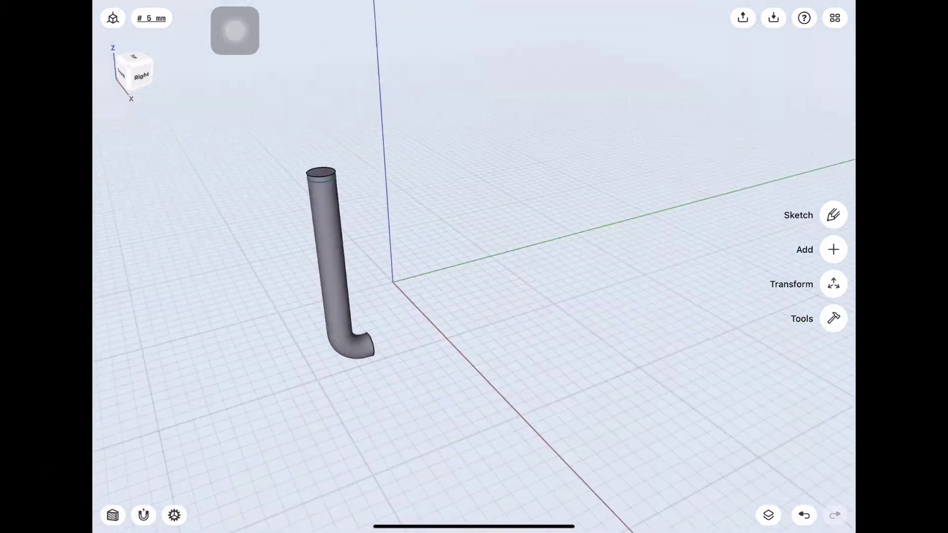
left_click(767, 514)
- Show the housing body again and orbit to see both top blocks
left_click(839, 359)
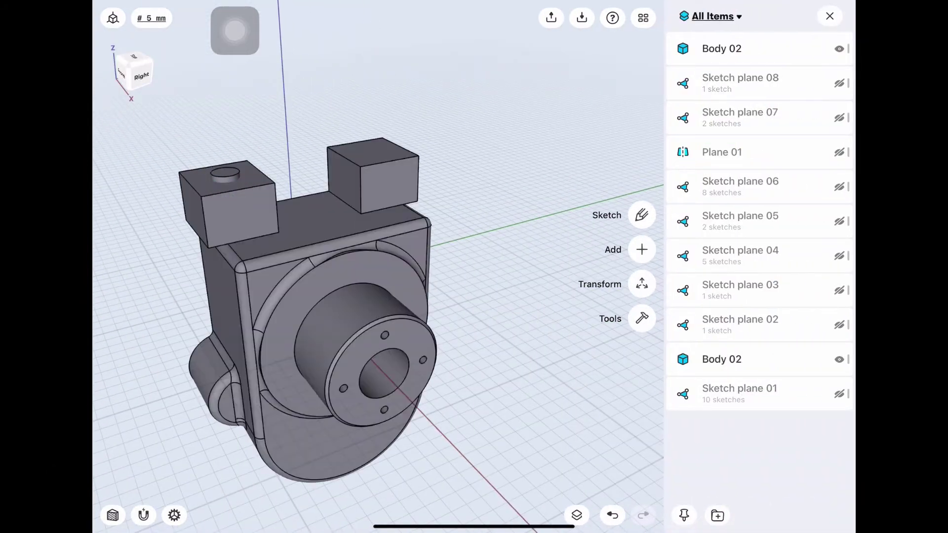
left_click(830, 16)
left_click_drag(444, 297, 543, 247)
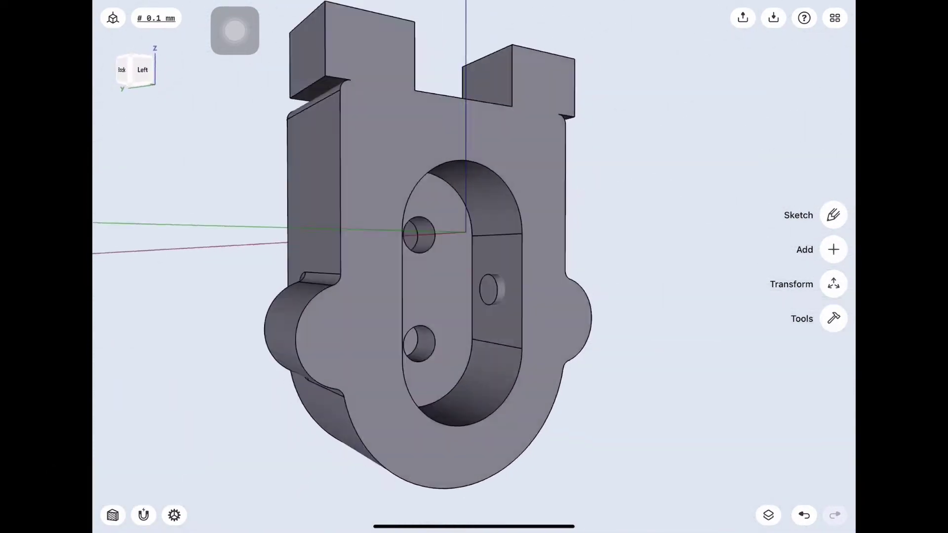
mouse_move(445, 296)
left_mouse_down()
mouse_move(346, 276)
mouse_move(455, 296)
left_mouse_up()
mouse_move(445, 247)
left_mouse_down()
mouse_move(444, 307)
mouse_move(346, 365)
mouse_move(335, 395)
left_mouse_up()
left_click_drag(445, 297, 395, 306)
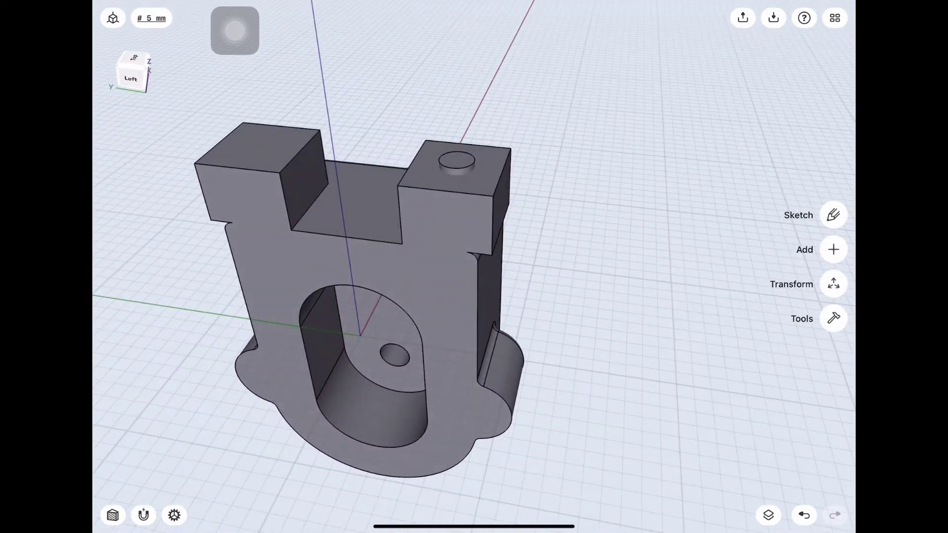
- Add a midplane construction plane between the blocks and mirror the pipe across it
left_click(834, 249)
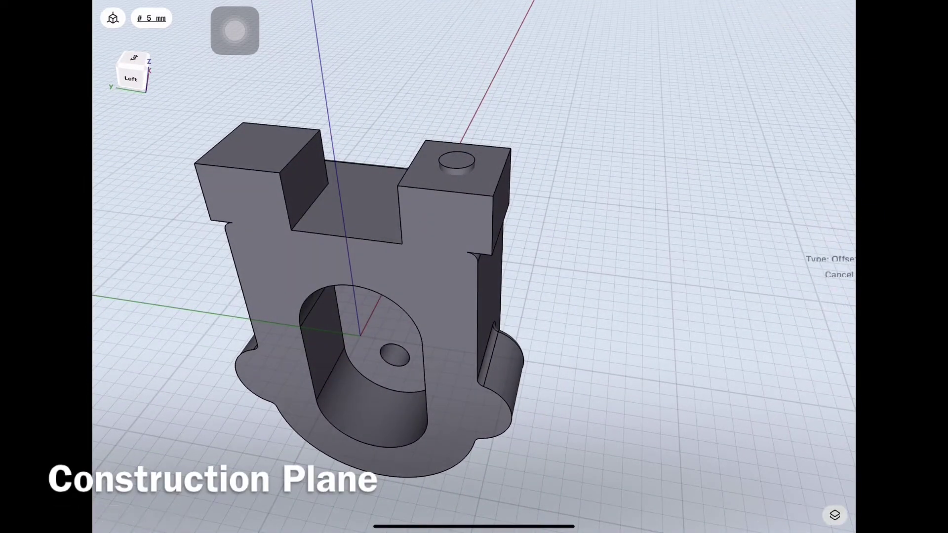
left_click(834, 249)
left_click(612, 320)
left_click_drag(642, 297, 642, 370)
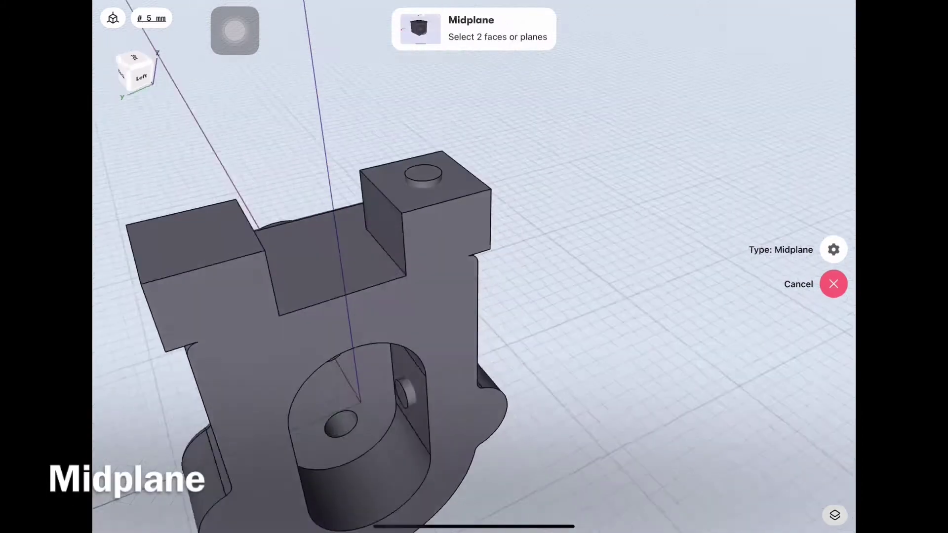
left_click(384, 229)
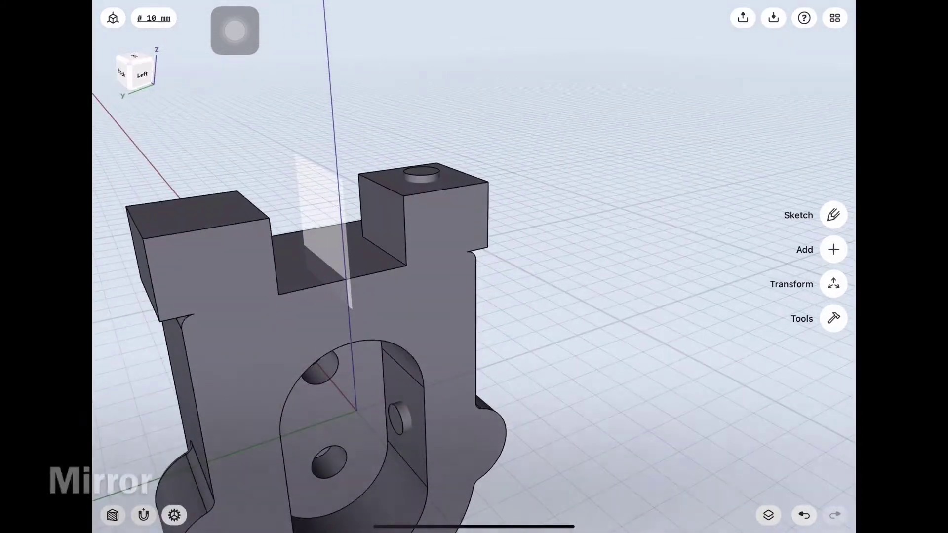
left_click(833, 282)
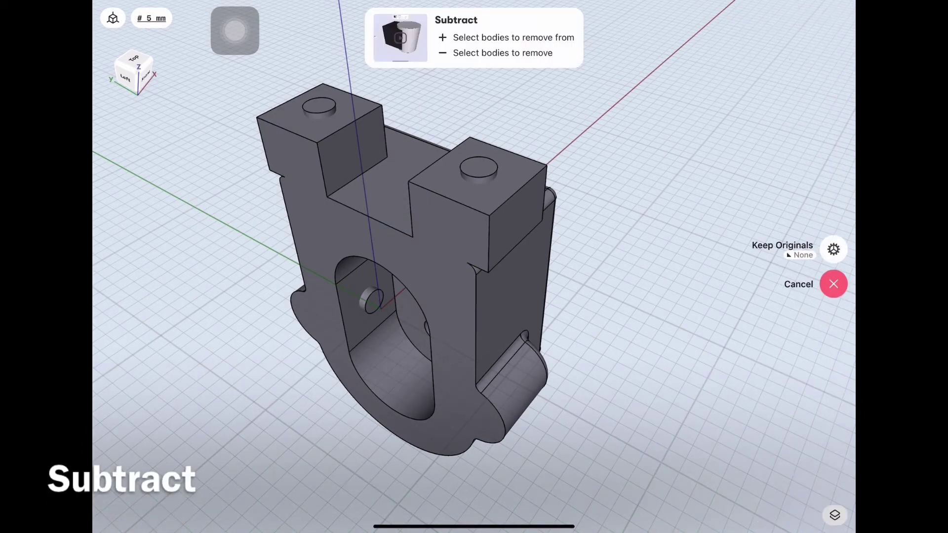
- Subtract both pipes from the housing body
left_click(453, 303)
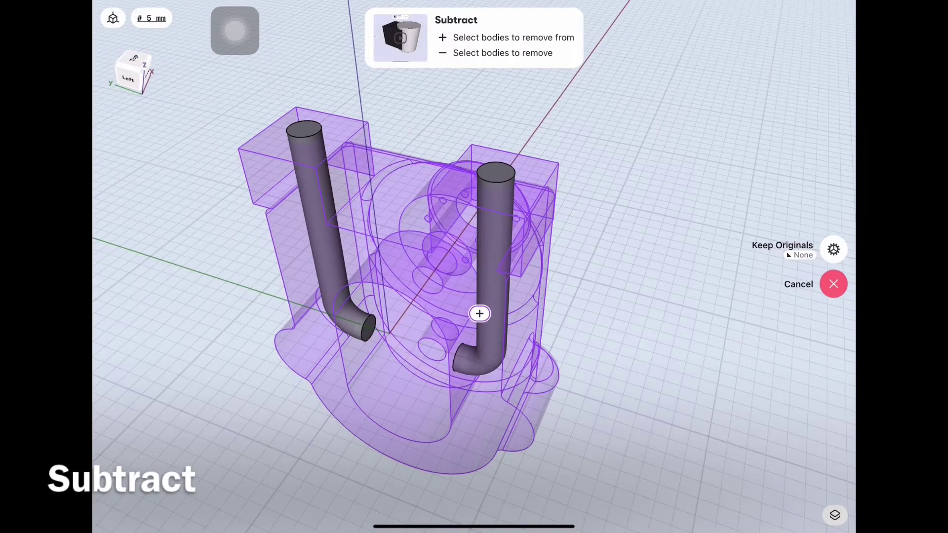
left_click(496, 174)
left_click(833, 232)
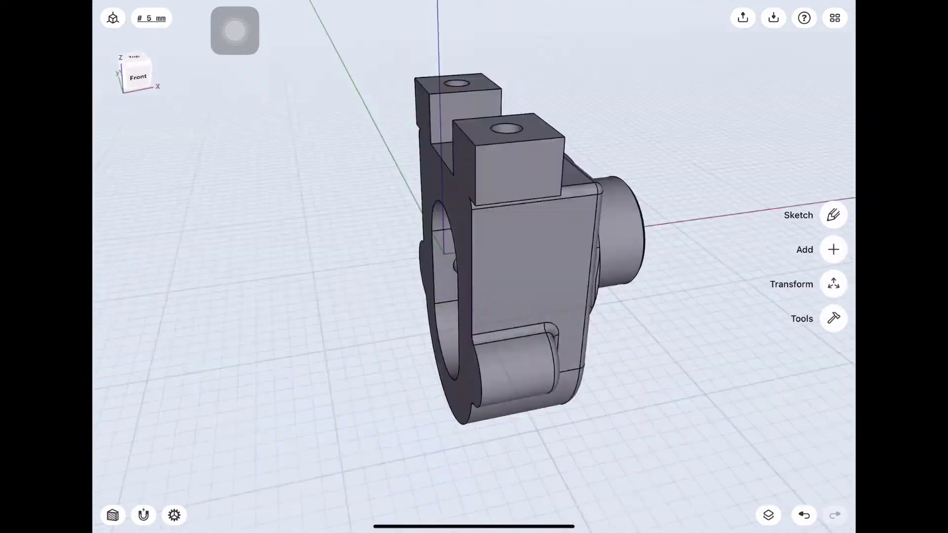
- Inspect the curved holes and select both block top faces
left_click_drag(444, 198, 445, 345)
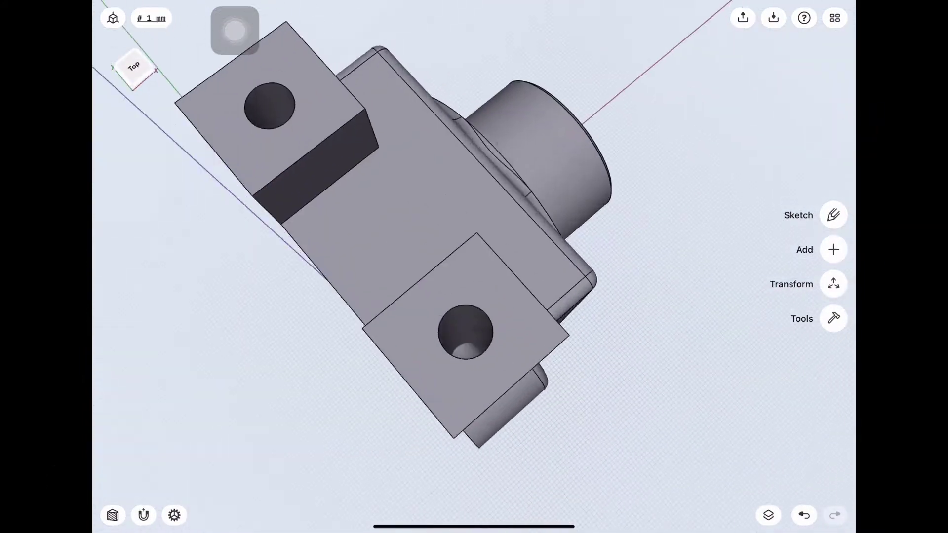
scroll(444, 297, "up", 5)
mouse_move(445, 247)
left_mouse_down()
mouse_move(544, 297)
mouse_move(444, 247)
mouse_move(494, 271)
mouse_move(494, 247)
mouse_move(543, 296)
mouse_move(494, 247)
left_mouse_up()
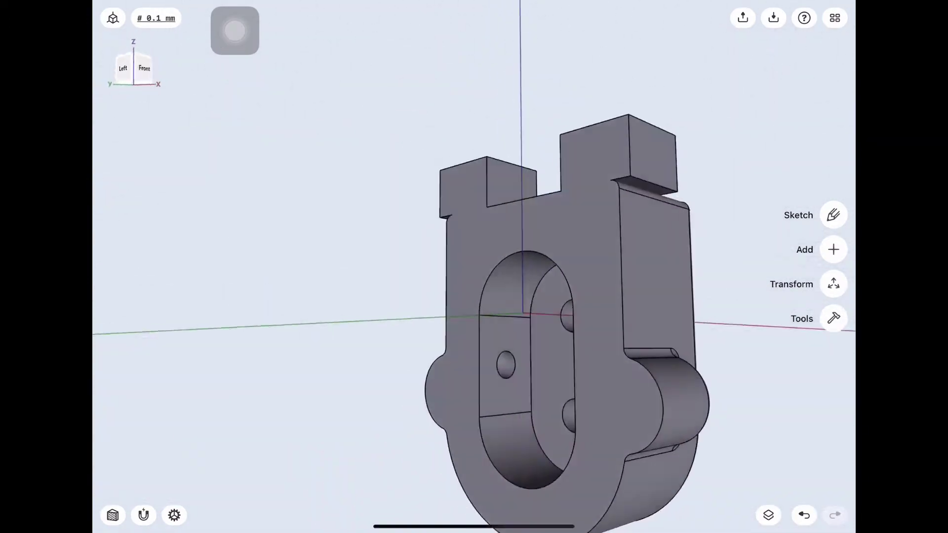
left_click(133, 69)
left_click_drag(474, 198, 475, 345)
left_click(448, 249)
left_click(584, 237)
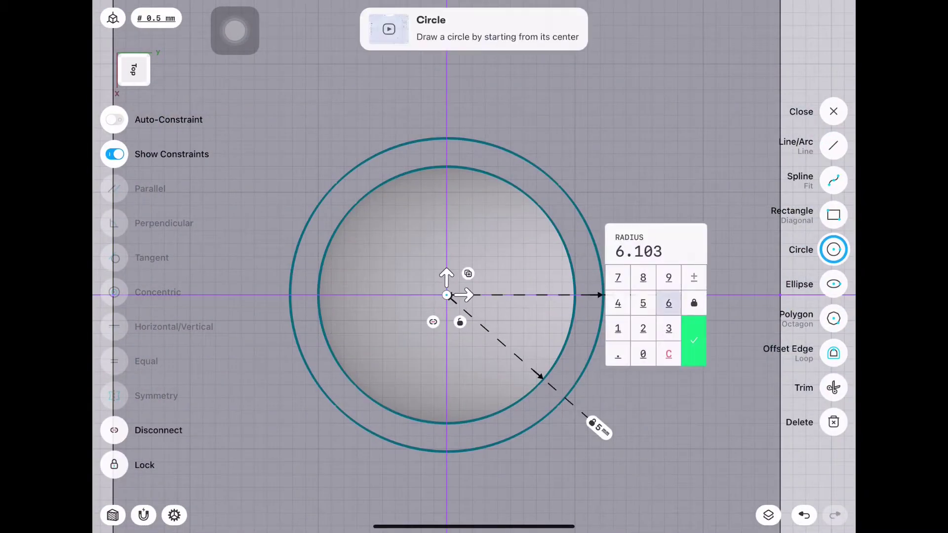
- Finish the counterbore circle, push the ring down into the block, and start subtracting it
scroll(454, 277, "down", 5)
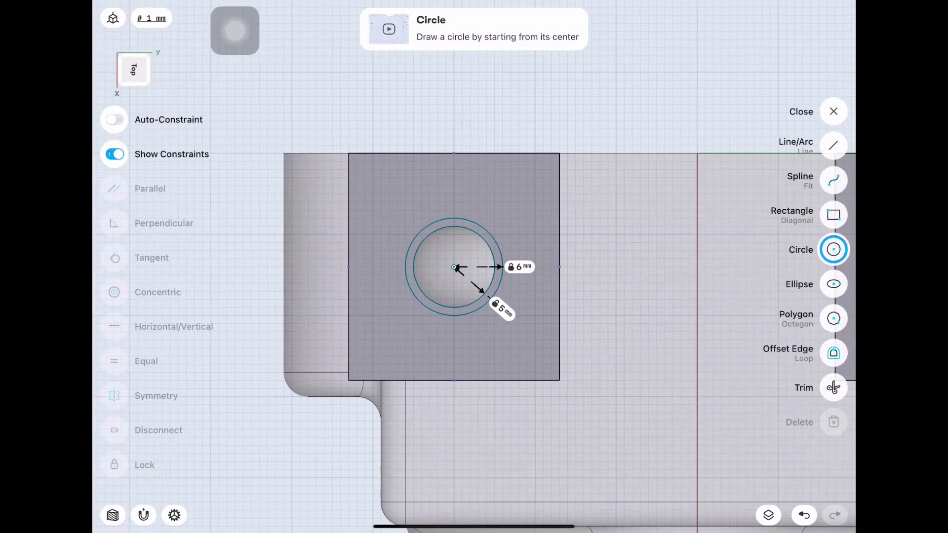
scroll(474, 267, "down", 5)
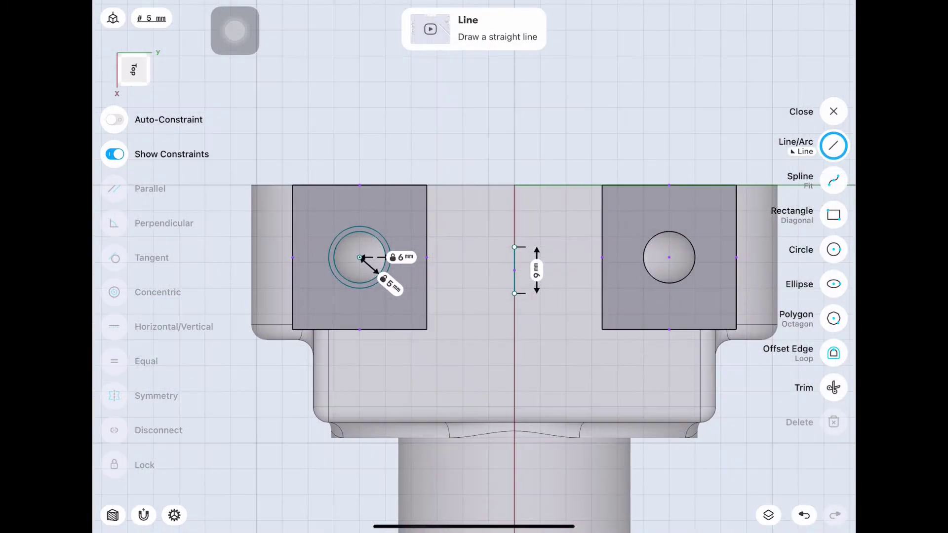
left_click(833, 111)
left_click(833, 283)
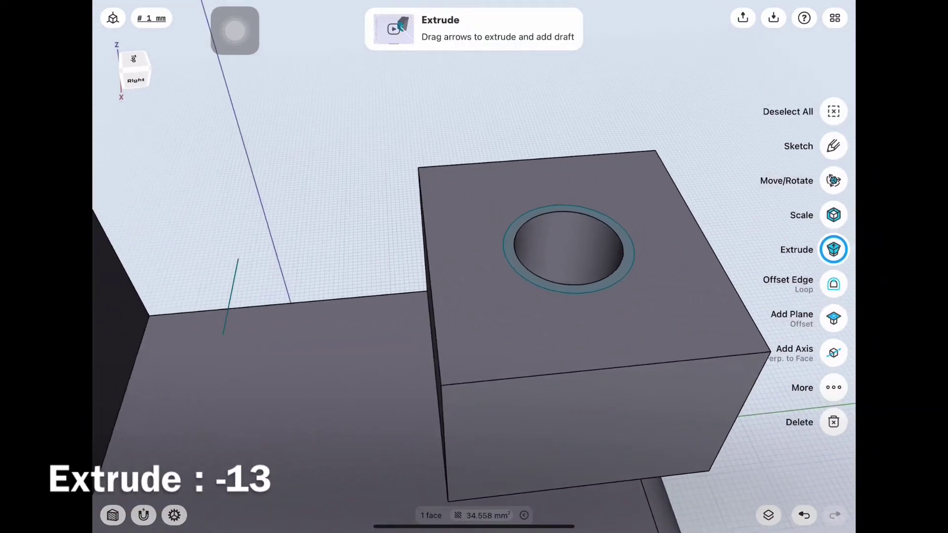
left_click_drag(345, 251, 370, 388)
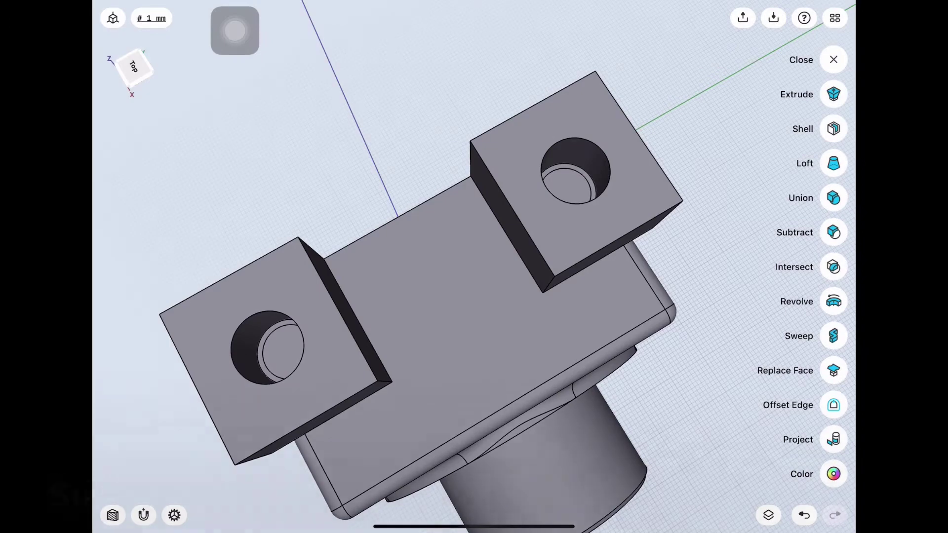
left_click(833, 232)
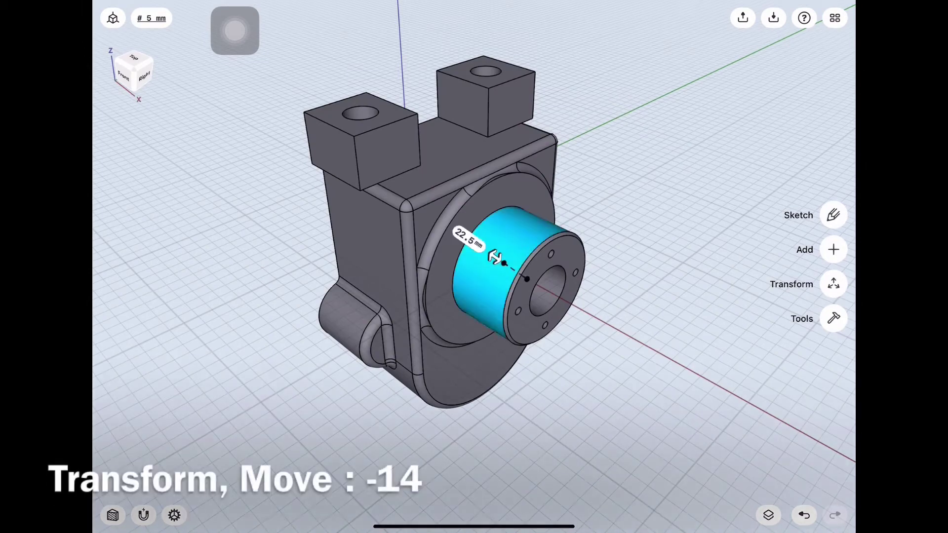
- Move the housing body 14 mm along the red X axis
left_click_drag(500, 283, 476, 269)
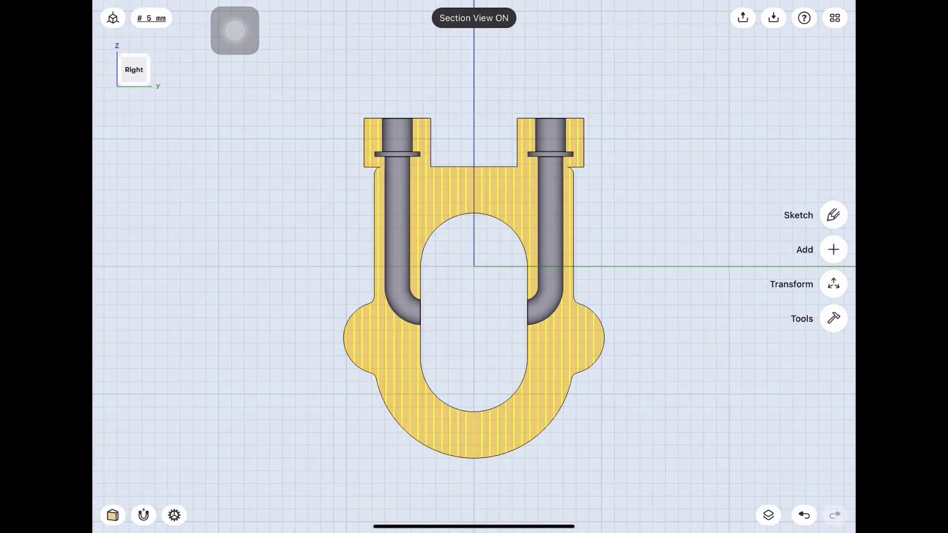
scroll(480, 163, "up", 2)
scroll(480, 163, "up", 3)
scroll(400, 84, "down", 3)
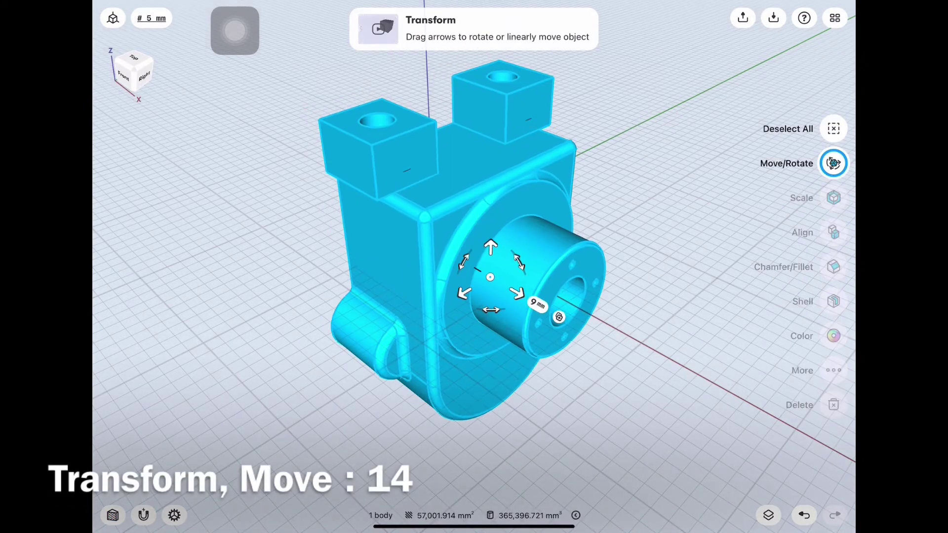
left_click(500, 312)
left_click(576, 338)
left_click(833, 129)
left_click_drag(642, 345, 493, 345)
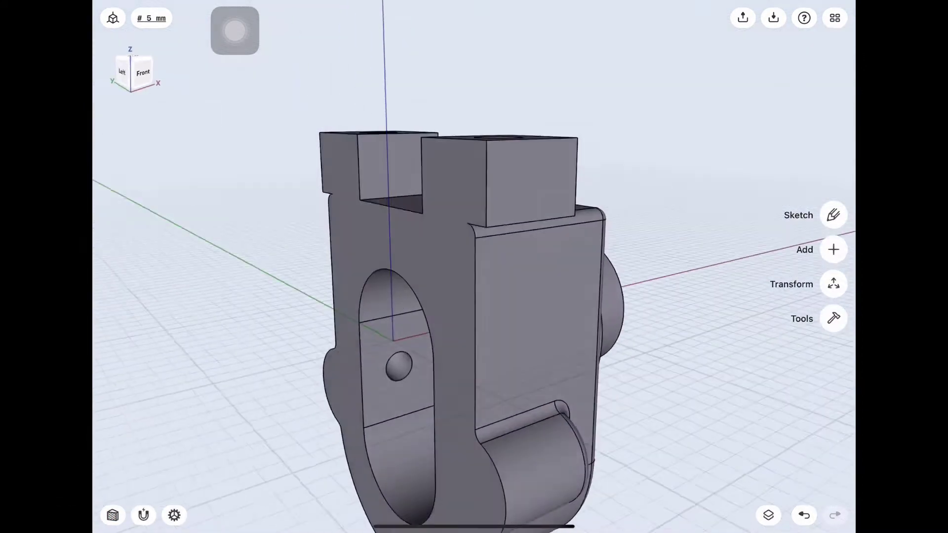
left_click_drag(543, 296, 445, 375)
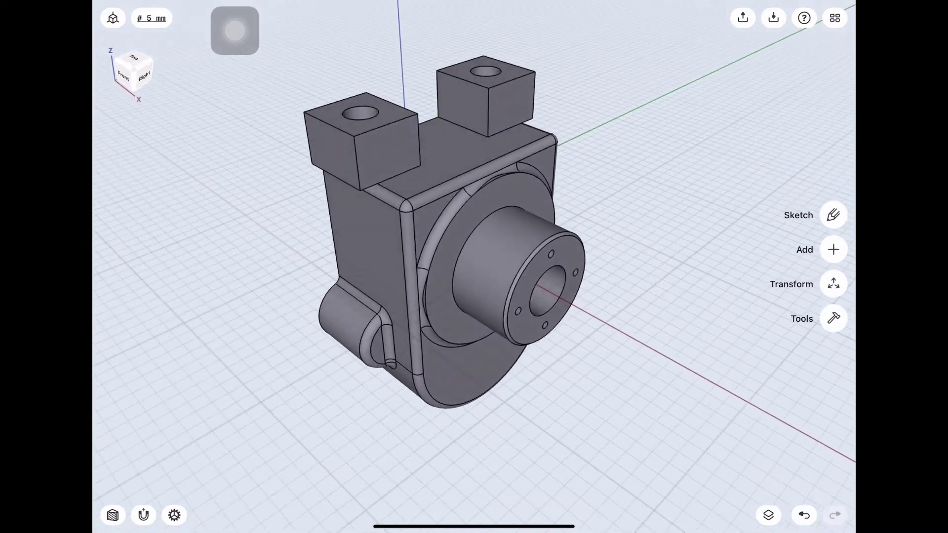
- Chamfer both hole rim edges by 1 mm
scroll(474, 267, "up", 5)
left_click(530, 145)
left_click(210, 305)
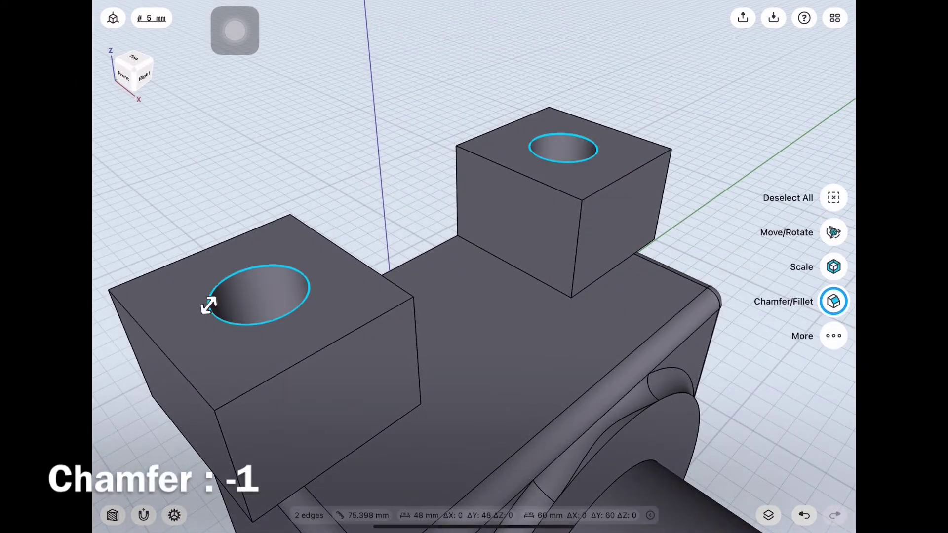
left_click(834, 198)
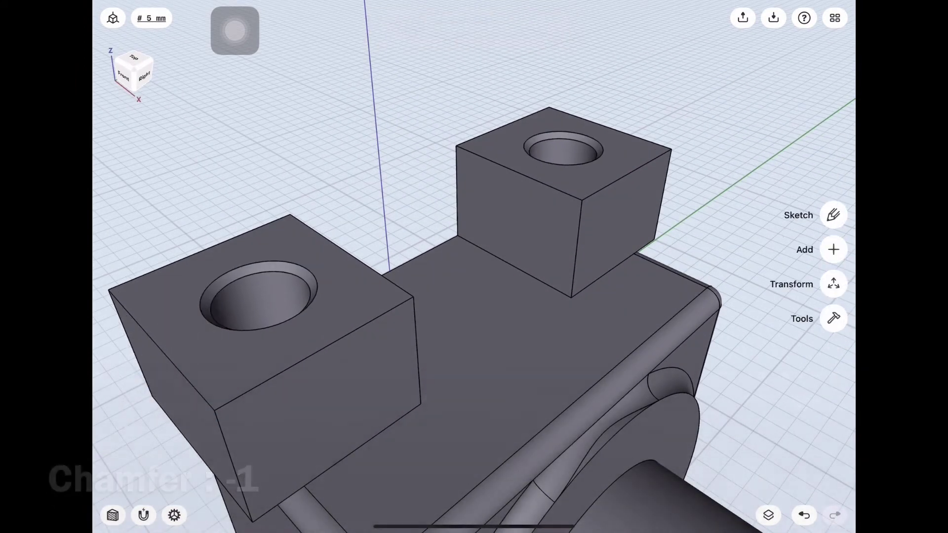
- Fillet the block-base edges with a 3 mm radius
scroll(474, 267, "down", 5)
left_click_drag(445, 346, 494, 296)
scroll(292, 300, "up", 5)
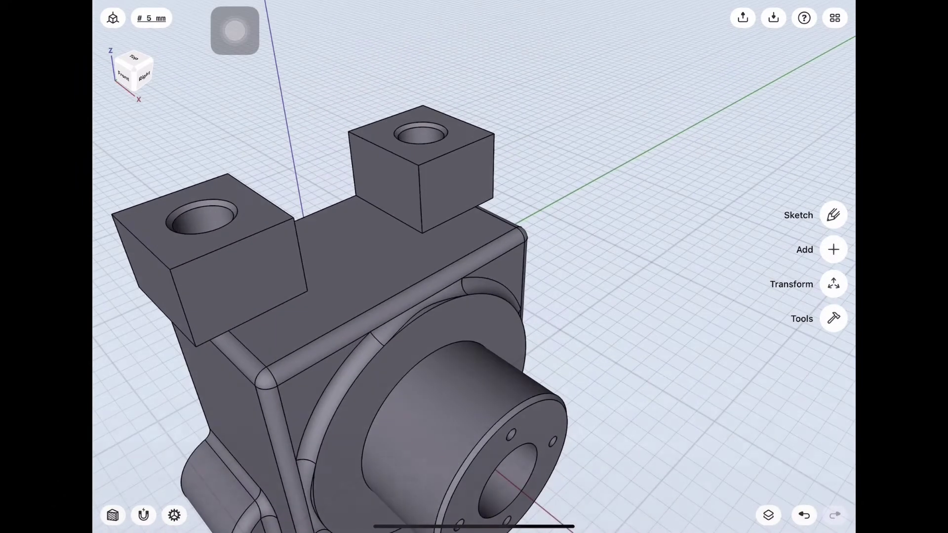
left_click(291, 300)
scroll(441, 223, "down", 5)
left_click(515, 215)
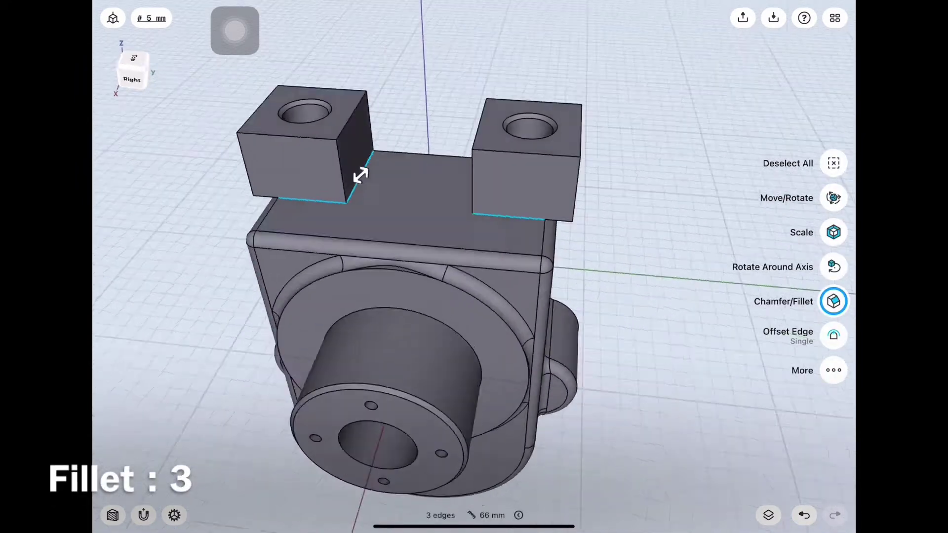
scroll(360, 176, "up", 5)
left_click(834, 163)
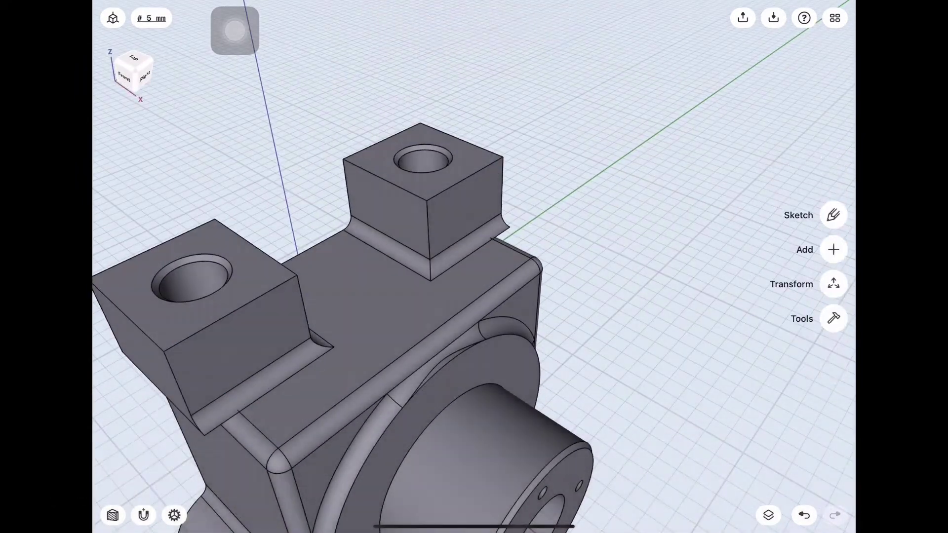
- Start a sketch on the block's front face
scroll(474, 266, "down", 5)
left_click(124, 74)
left_click(462, 247)
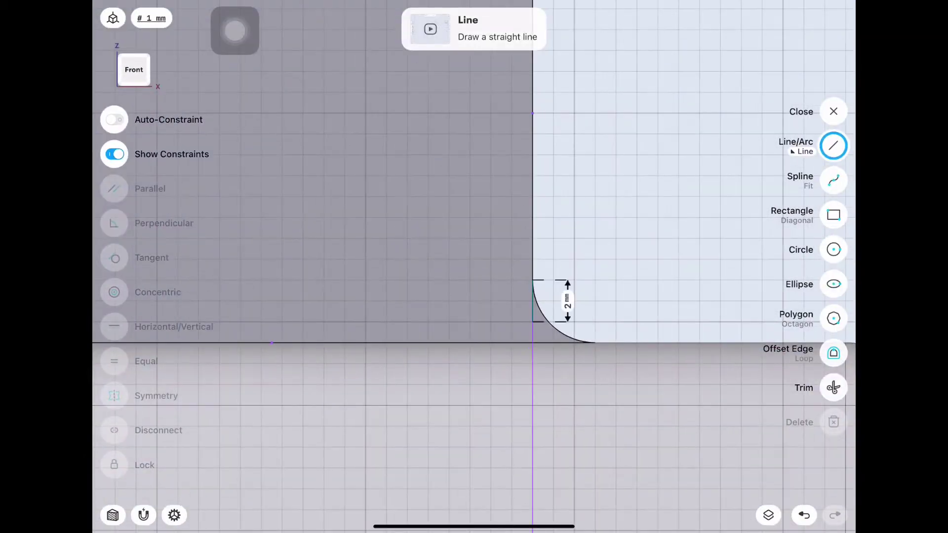
- Close the block-face sketch and select the protruding fillet end face
left_click(833, 111)
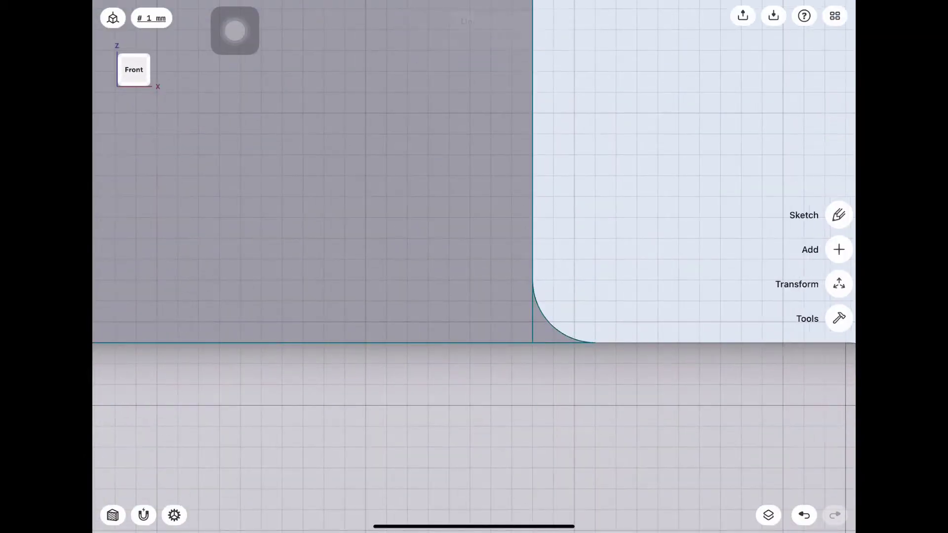
left_click_drag(445, 346, 346, 247)
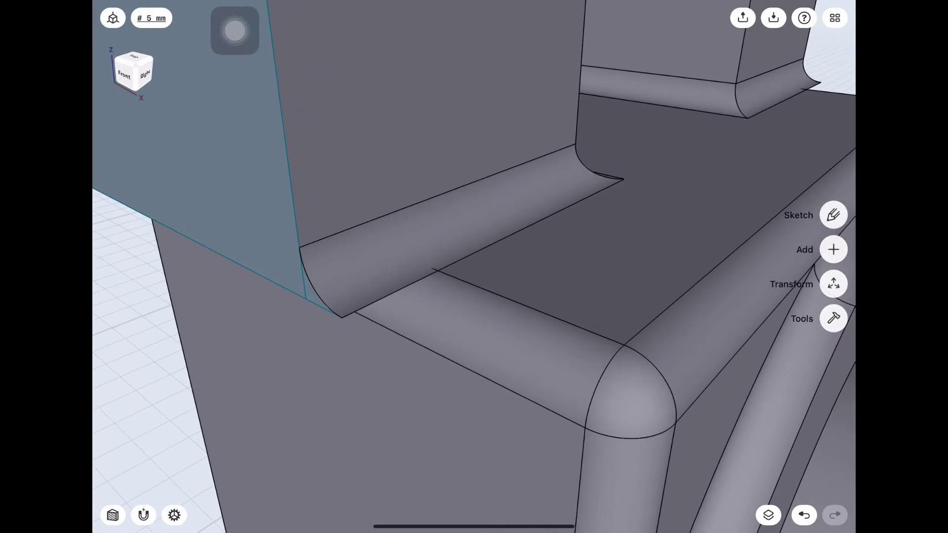
left_click(326, 371)
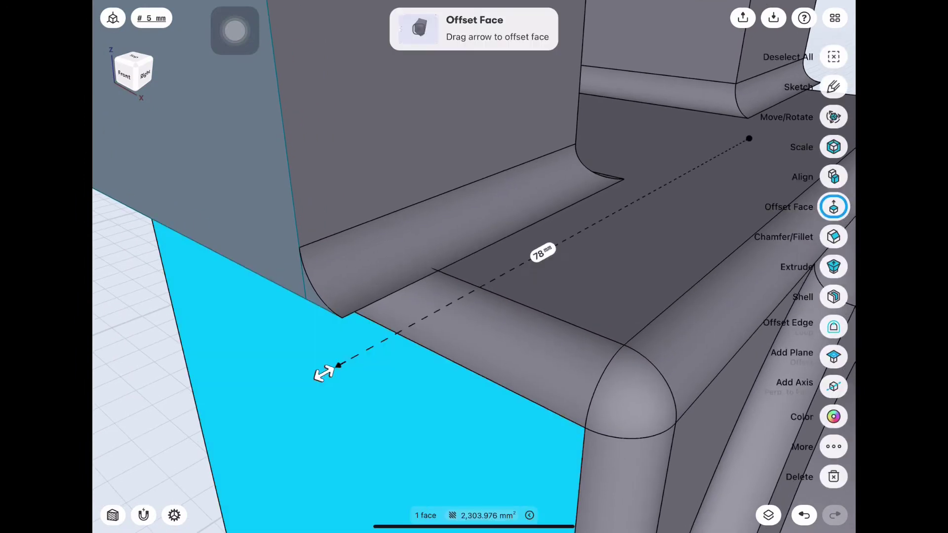
left_click(326, 371)
left_click(198, 124)
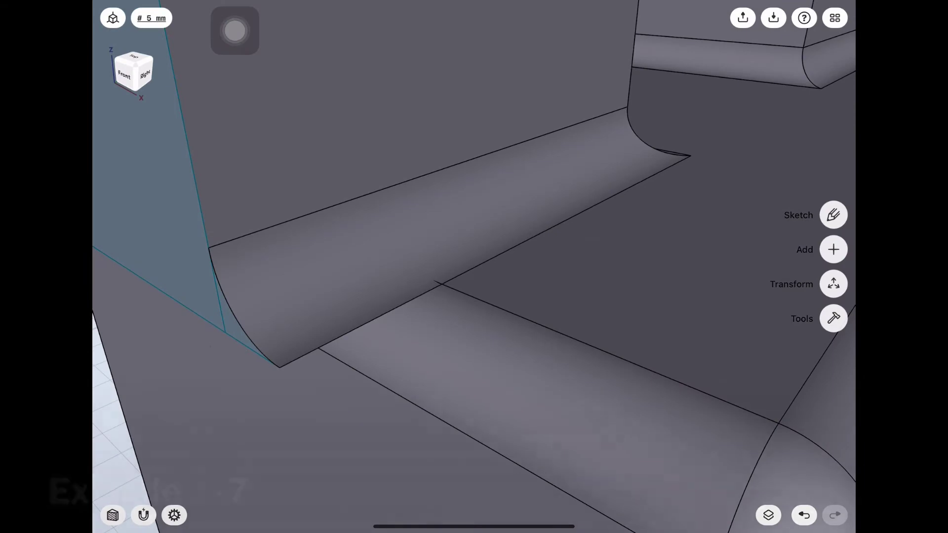
left_click(259, 309)
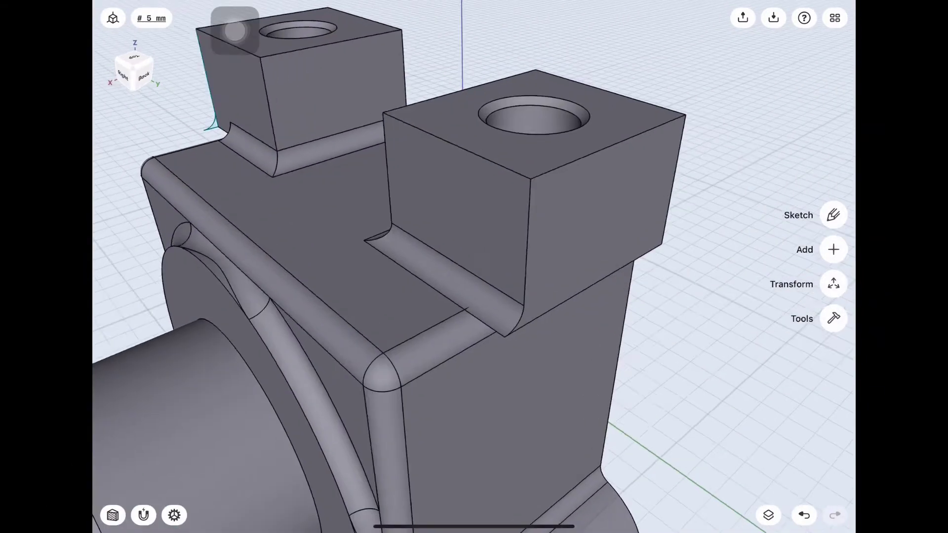
- Extrude the fillet-end corner face about -7 mm to trim it back into the block
scroll(494, 247, "up", 5)
left_click(833, 215)
left_click(502, 238)
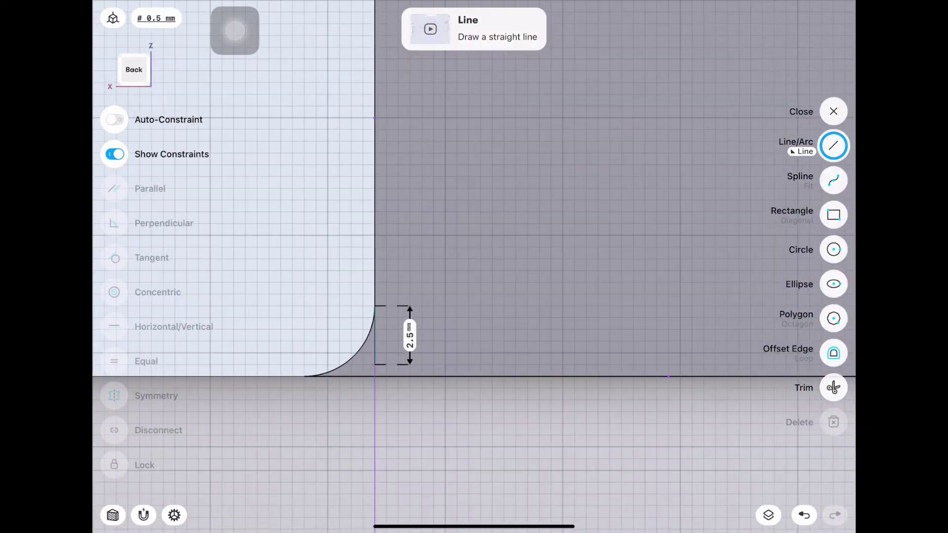
mouse_move(494, 296)
left_mouse_down()
mouse_move(568, 247)
mouse_move(641, 222)
left_mouse_up()
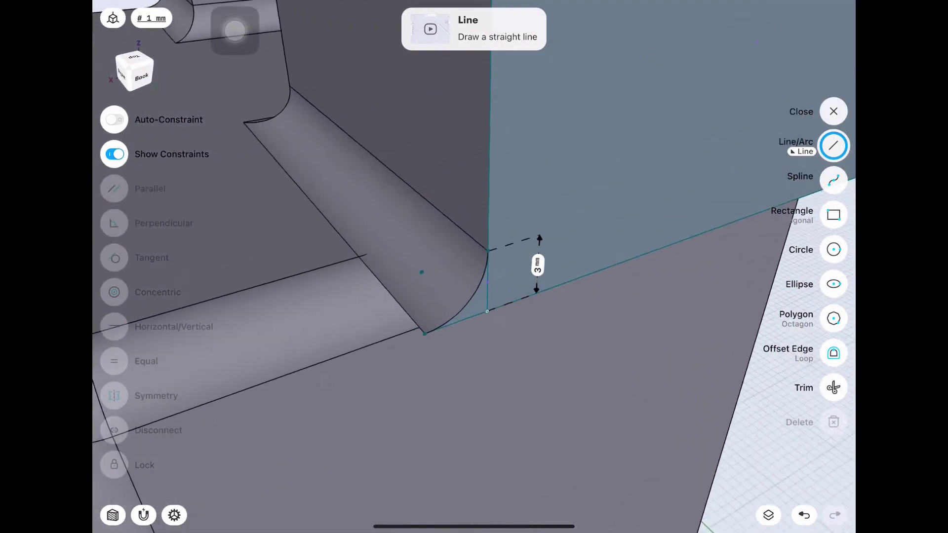
left_click(477, 321)
left_click_drag(503, 317, 424, 246)
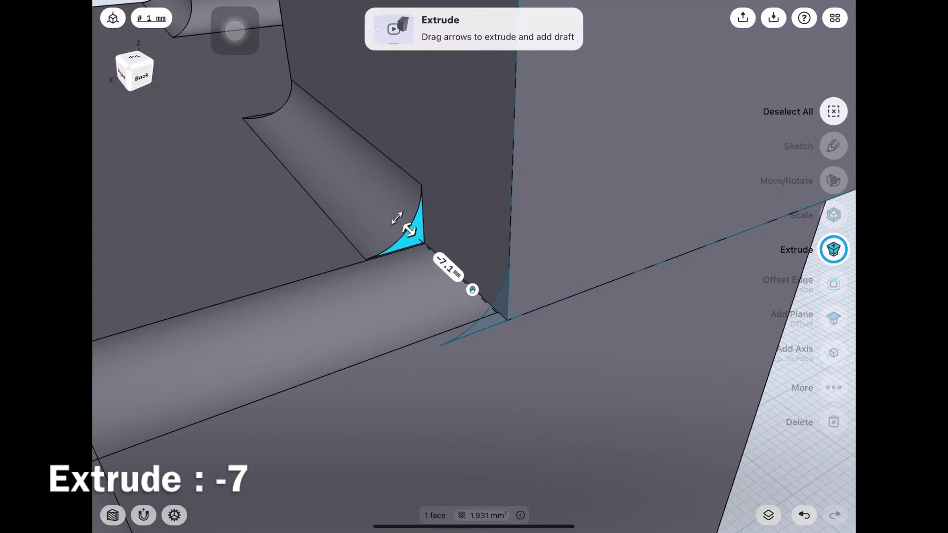
- Orbit to a front-right view of the whole part and open the items list
scroll(474, 267, "down", 5)
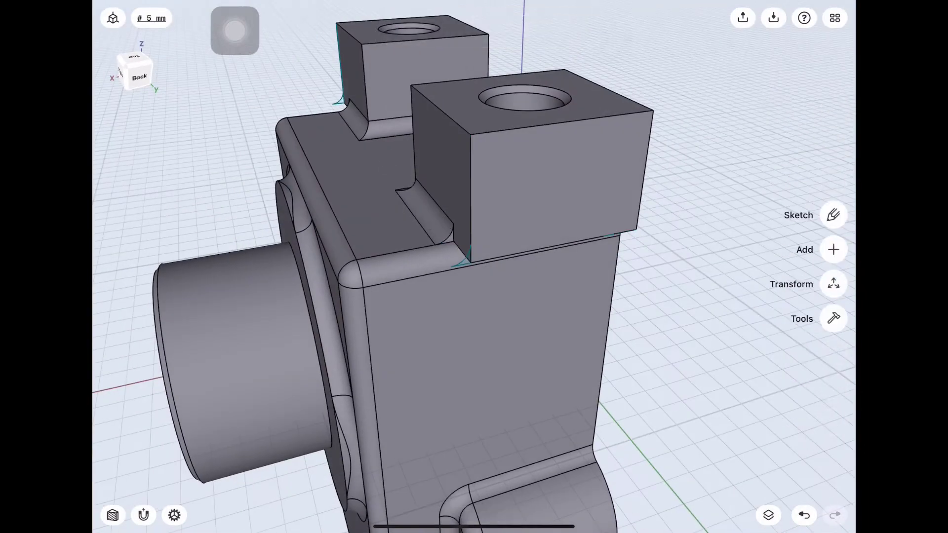
scroll(474, 266, "down", 5)
left_click_drag(444, 296, 494, 297)
left_click(769, 515)
left_click_drag(395, 296, 544, 296)
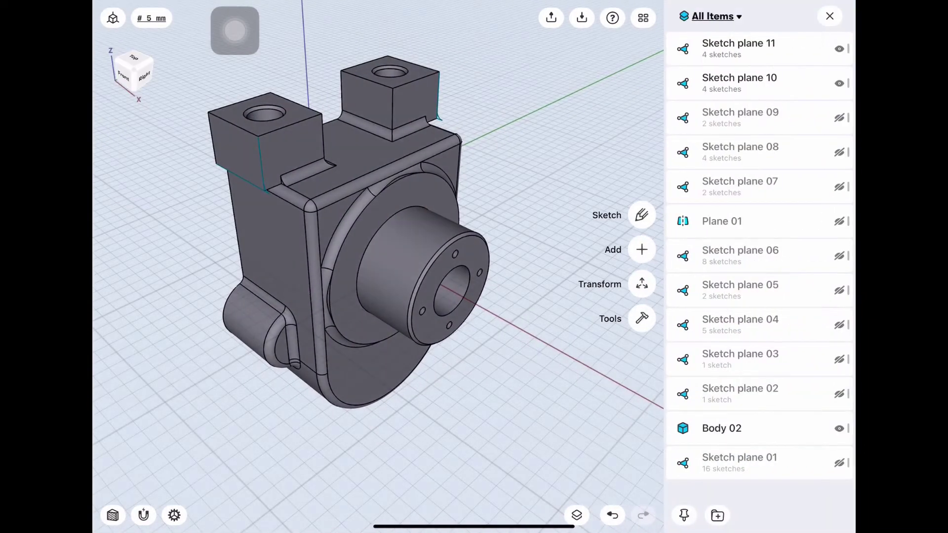
- Hide Sketch planes 10 and 11 and Body 02, and show Sketch plane 01
left_click(830, 15)
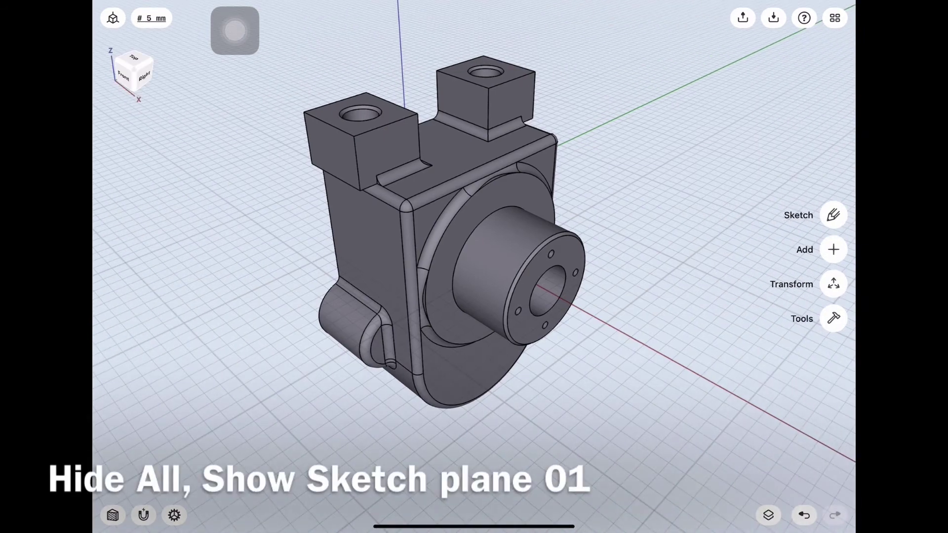
left_click(769, 515)
left_click(841, 425)
left_click(841, 458)
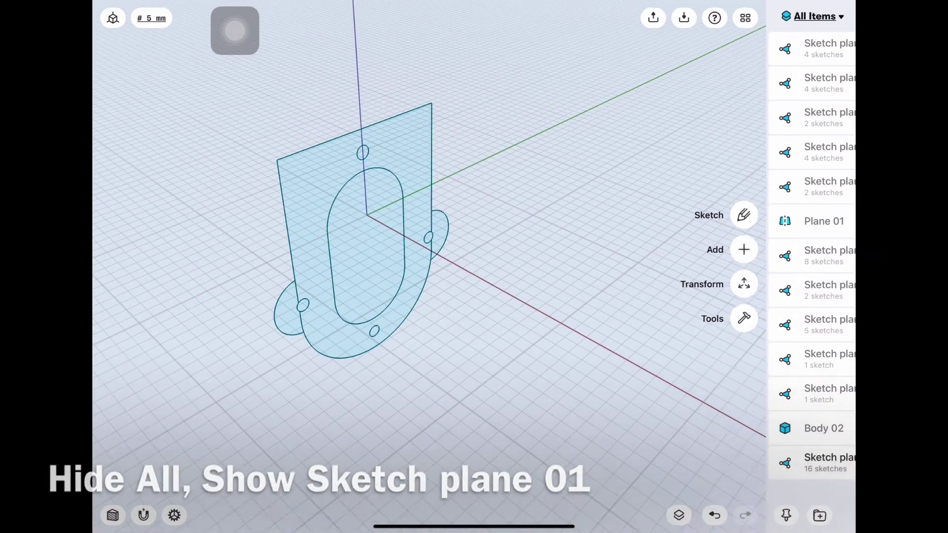
left_click(679, 515)
left_click_drag(543, 345, 494, 346)
- Edit the Sketch plane 01 sketch and add two 6 mm-radius circles inside the slot
double_click(390, 272)
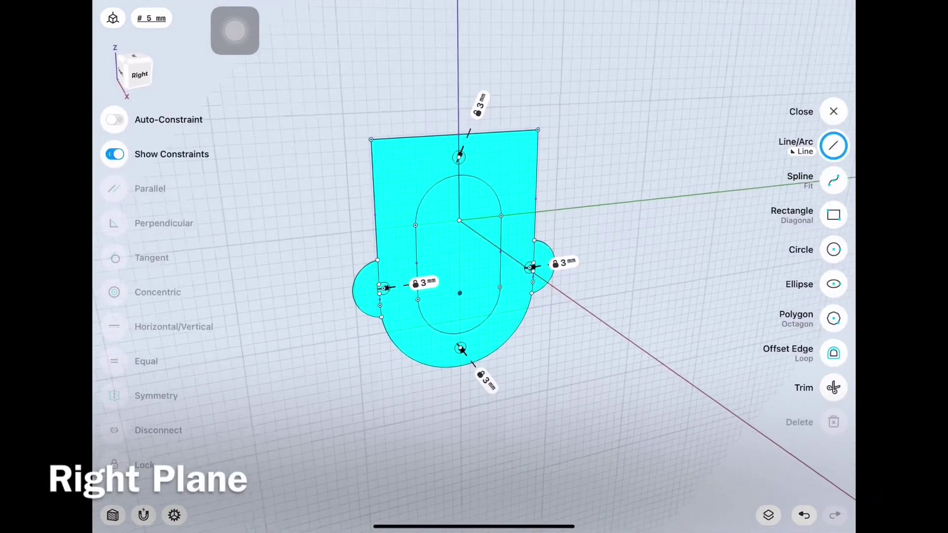
left_click(833, 388)
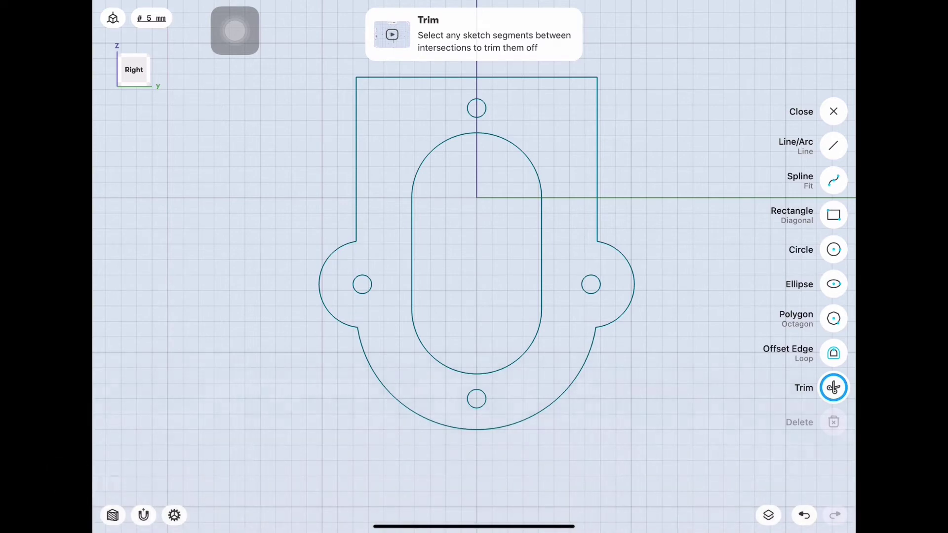
scroll(473, 330, "down", 3)
scroll(472, 330, "down", 2)
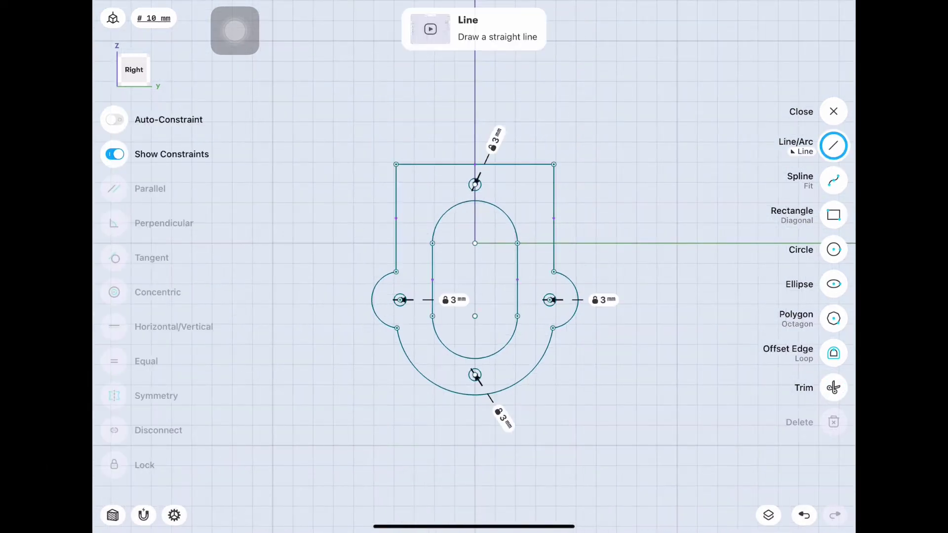
scroll(474, 276, "up", 3)
scroll(474, 277, "up", 1)
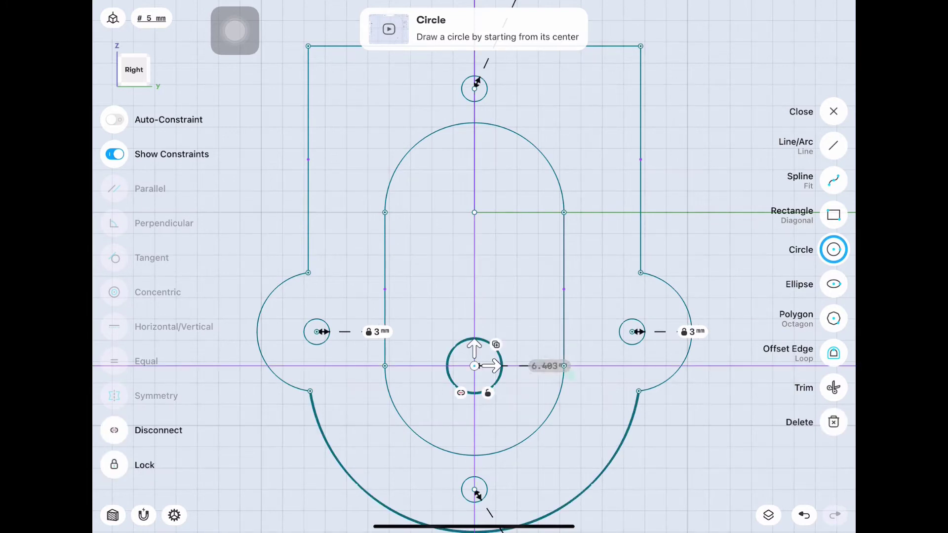
left_click(587, 411)
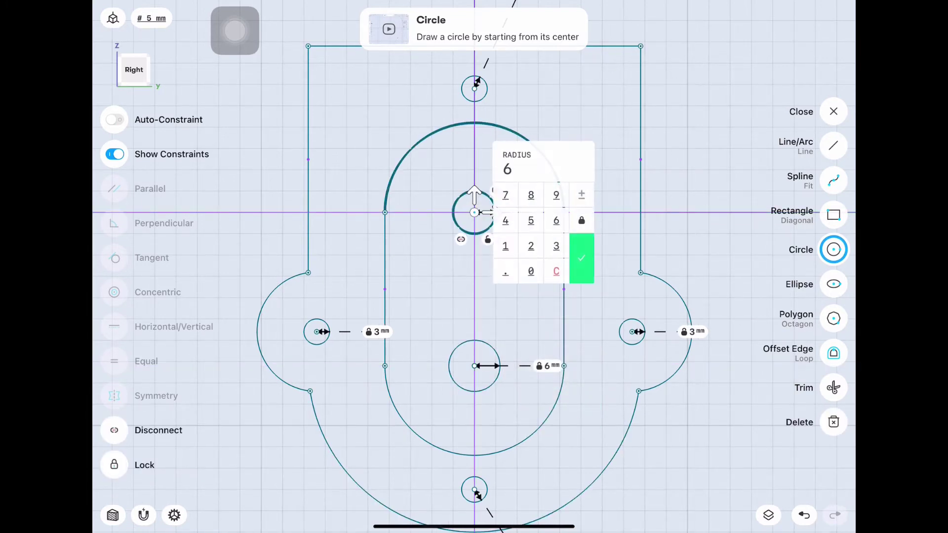
left_click(833, 112)
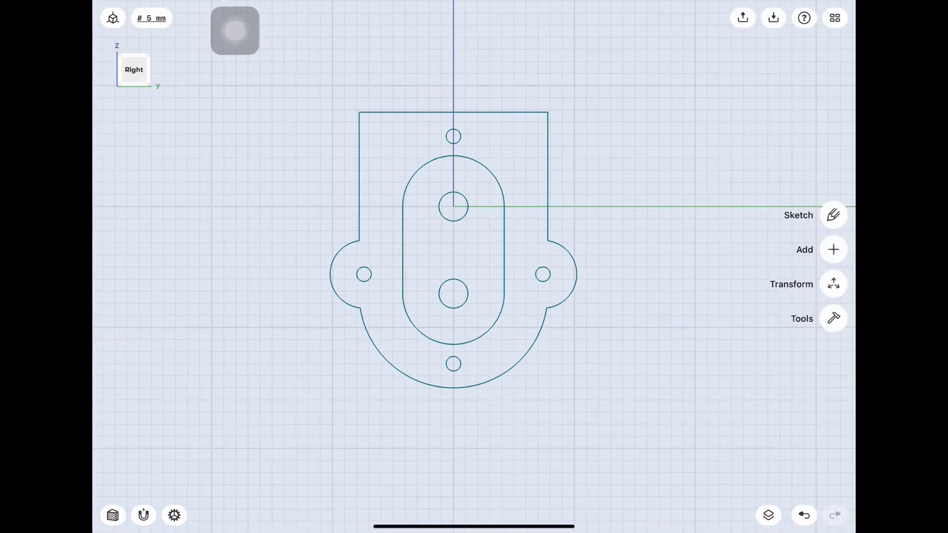
- Extrude the lower lobe face -9 mm to thicken it
left_click(471, 262)
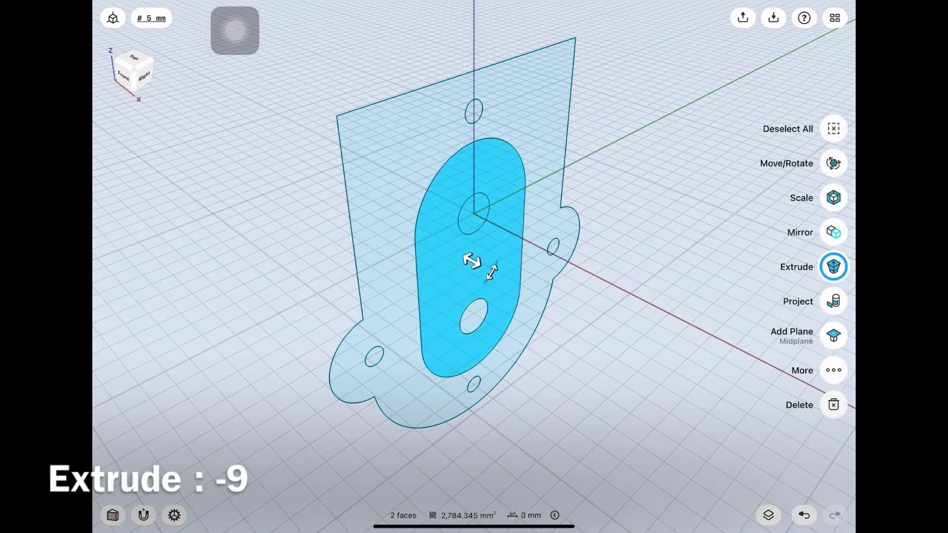
left_click(424, 400)
left_click_drag(424, 400, 390, 373)
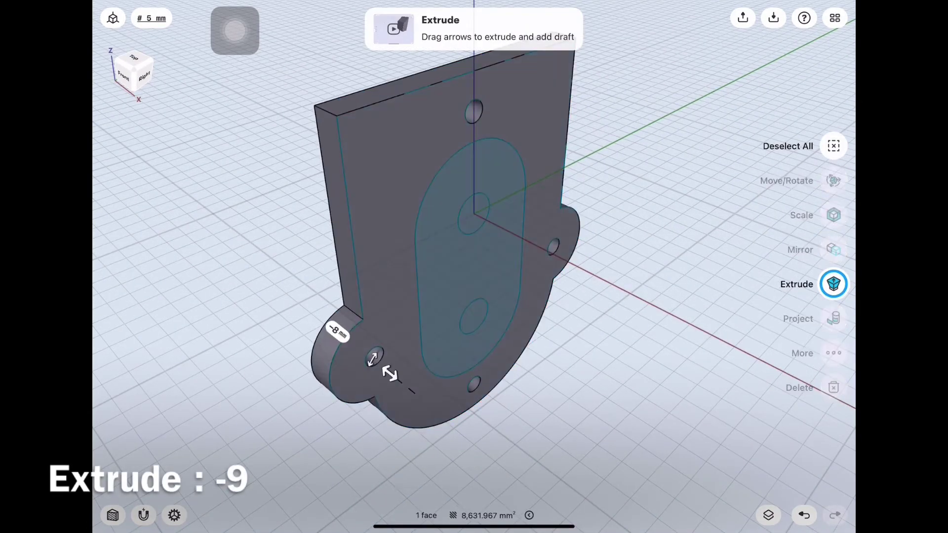
left_click(834, 145)
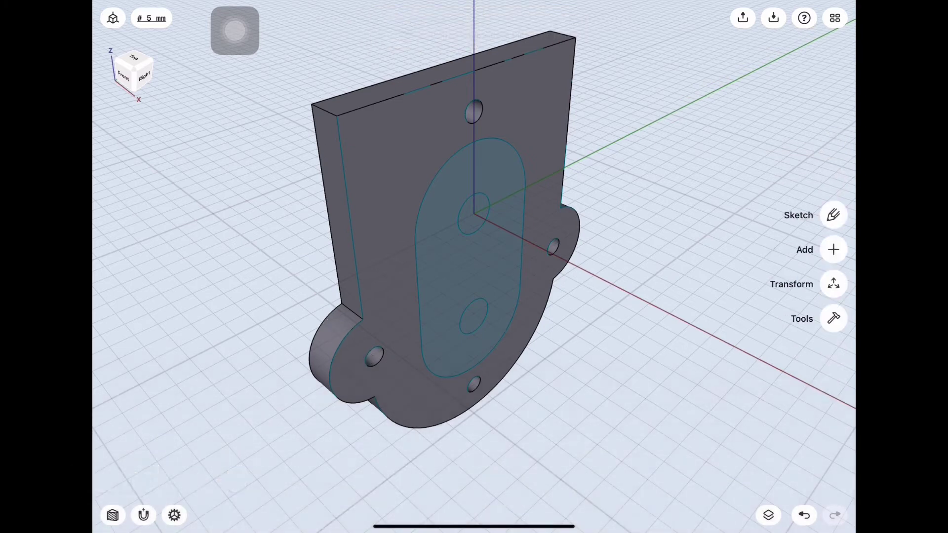
- Extrude the oblong face -19 mm, joined to the plate with Union
left_click(463, 281)
left_click_drag(463, 282, 427, 259)
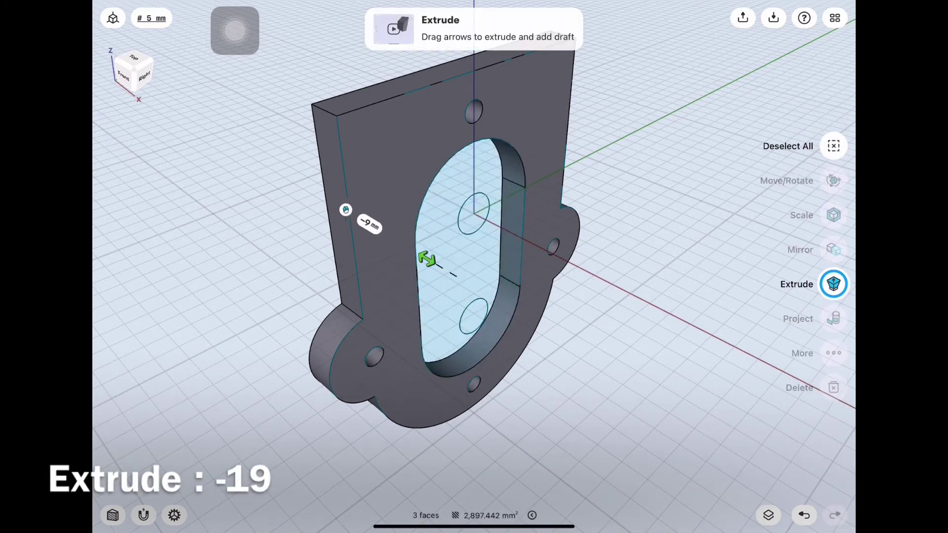
left_click(367, 197)
left_click(392, 247)
left_click(321, 195)
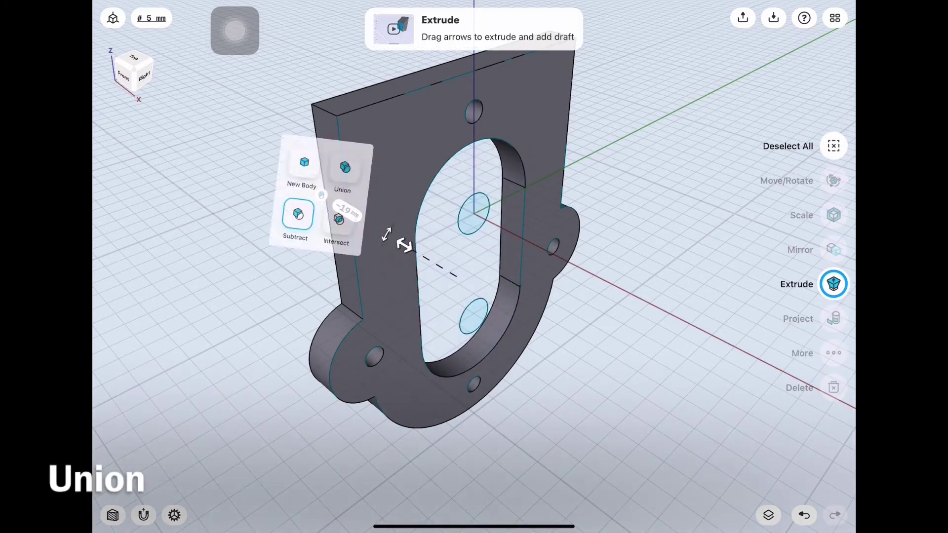
left_click(347, 157)
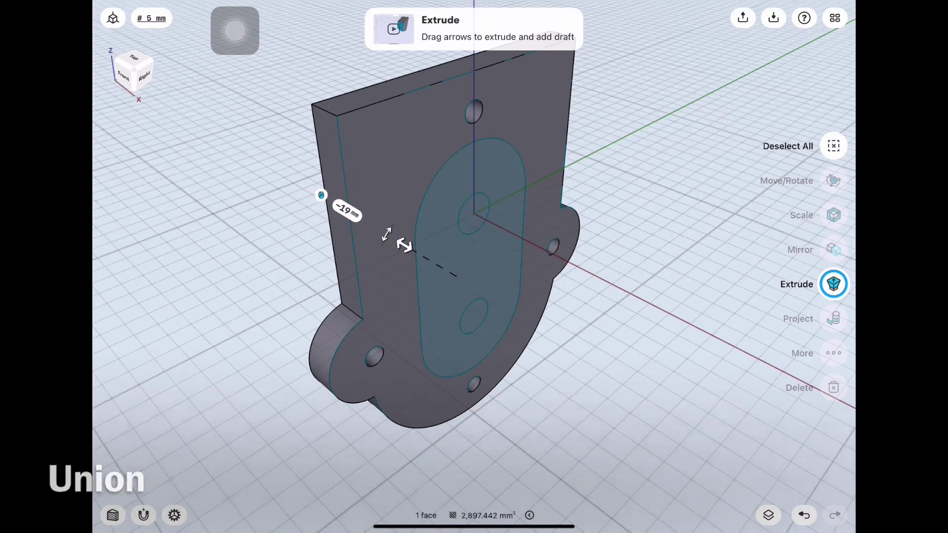
key("Escape")
- Extrude both small circles -10 mm to cut the holes
left_click_drag(475, 267, 592, 266)
scroll(234, 31, "left", 5)
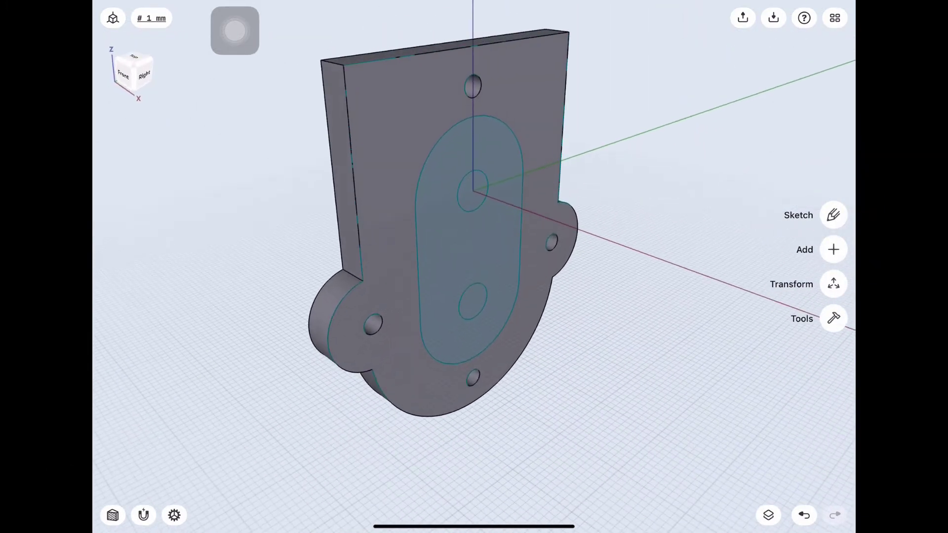
scroll(235, 31, "up", 5)
scroll(234, 31, "up", 3)
left_click(447, 204)
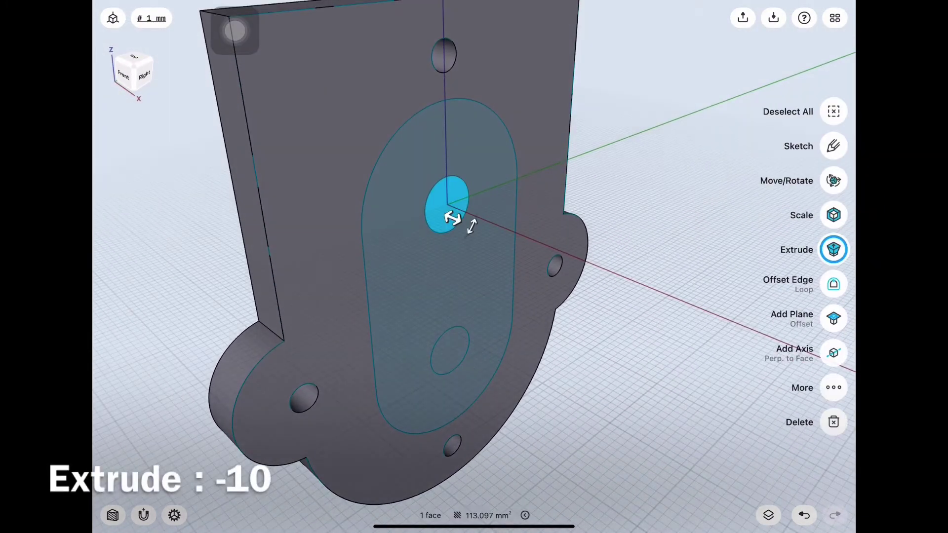
left_click(450, 350)
left_click(833, 266)
left_click(363, 295)
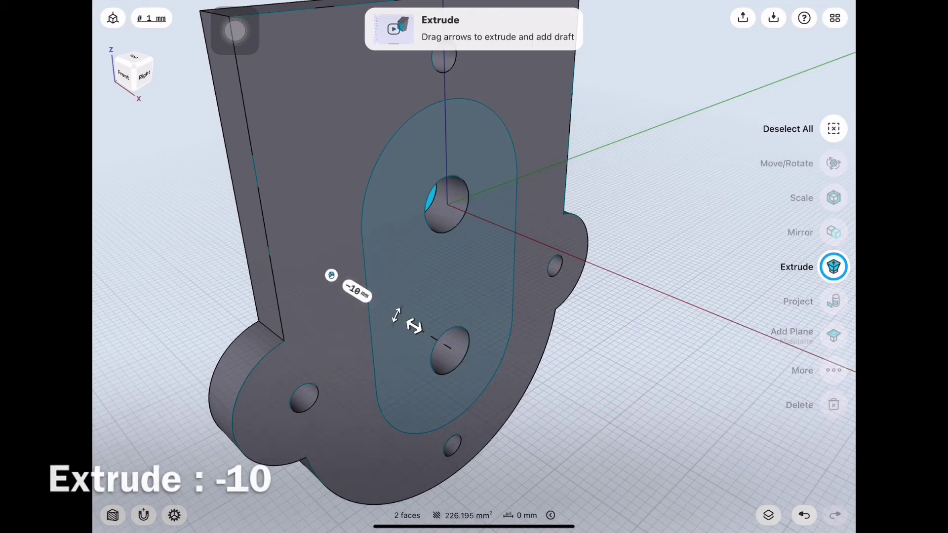
key("Return")
scroll(235, 30, "right", 5)
scroll(234, 31, "right", 5)
- Hide Sketch plane 01 using the items list
scroll(235, 30, "down", 3)
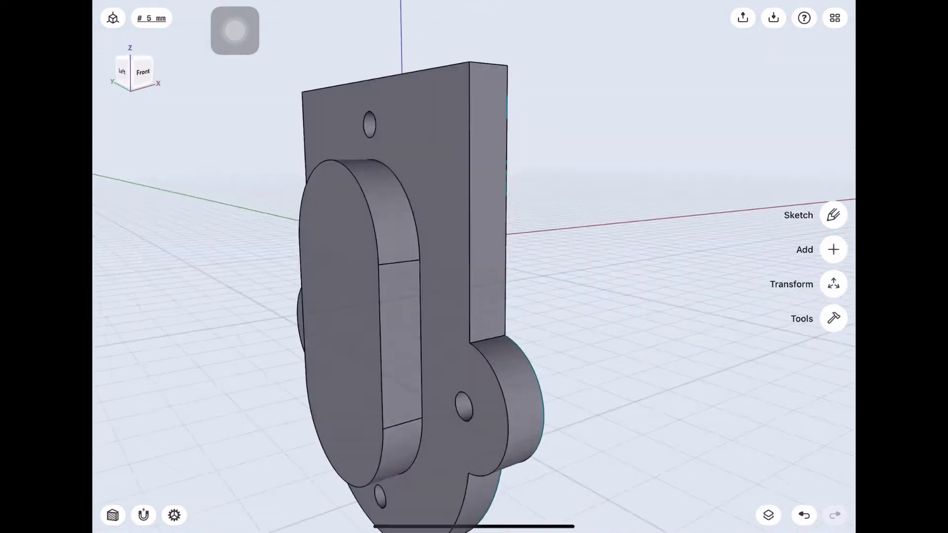
scroll(235, 31, "right", 3)
scroll(234, 30, "down", 2)
left_click(768, 515)
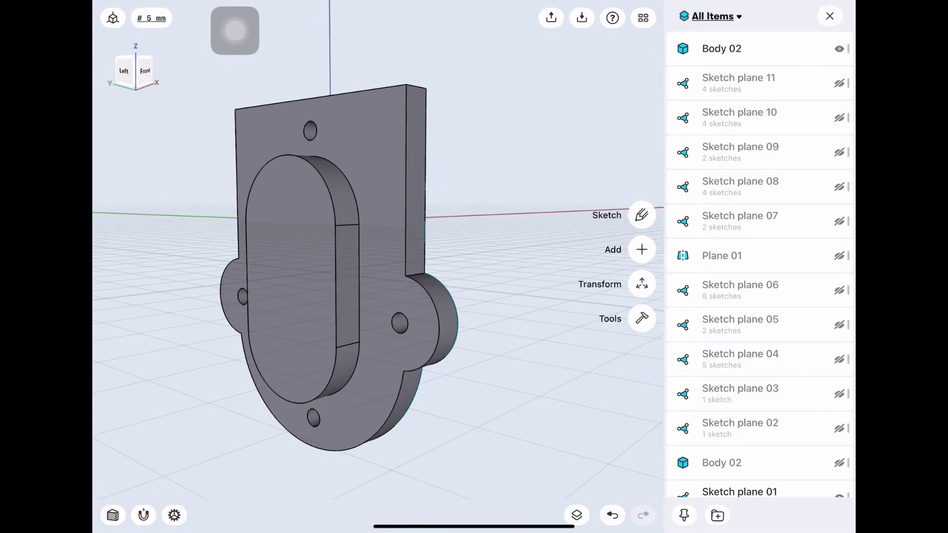
left_click(839, 479)
left_click(577, 515)
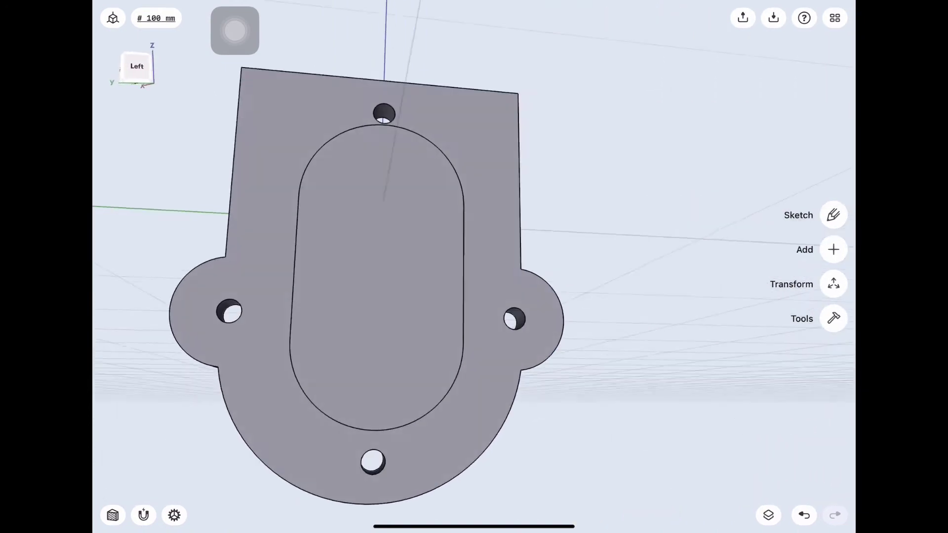
- Offset the oblong boss's curved end faces from a 21 mm to a 17 mm radius
scroll(234, 31, "right", 5)
scroll(234, 30, "down", 3)
scroll(234, 31, "down", 1)
scroll(235, 30, "up", 3)
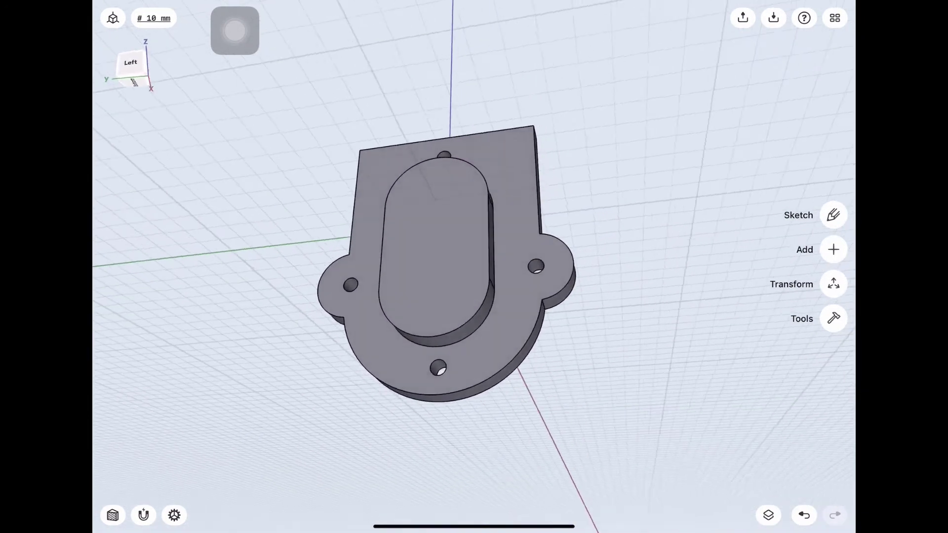
scroll(235, 31, "up", 3)
scroll(234, 31, "up", 3)
left_click(442, 343)
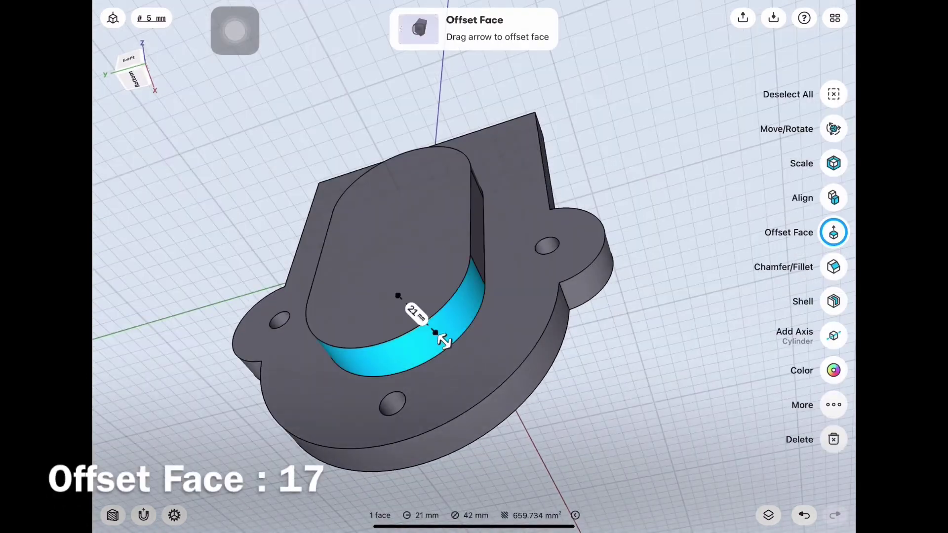
left_click(455, 347)
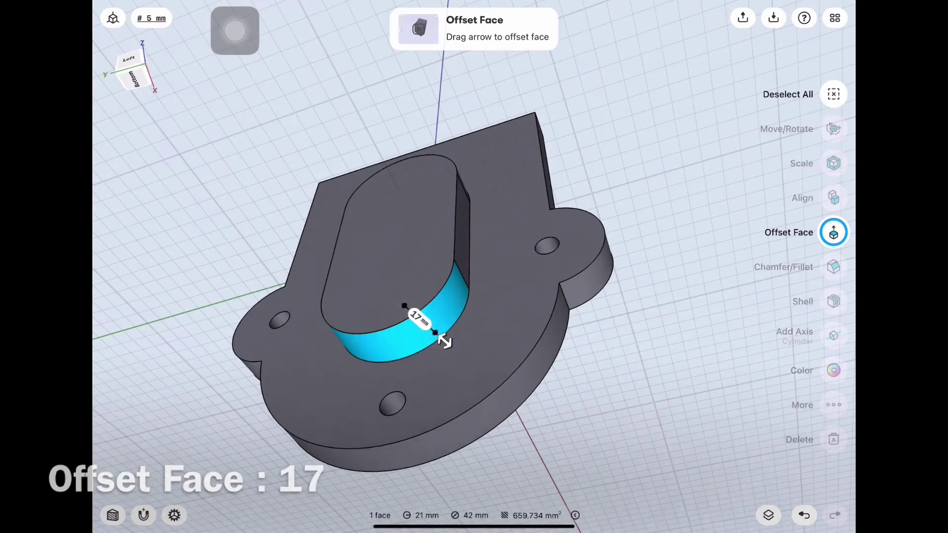
scroll(234, 30, "right", 5)
left_click(444, 326)
scroll(235, 31, "up", 3)
left_click(425, 193)
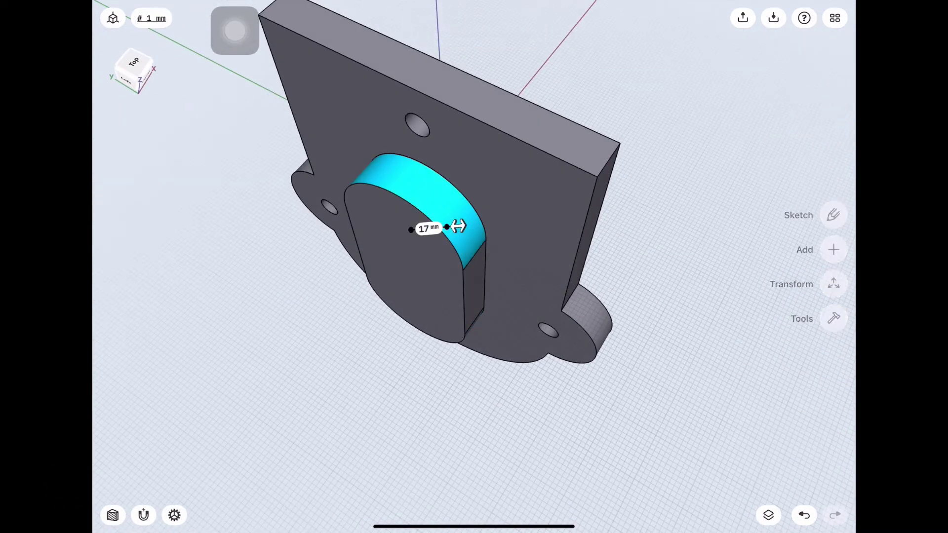
scroll(444, 222, "up", 5)
scroll(444, 222, "right", 3)
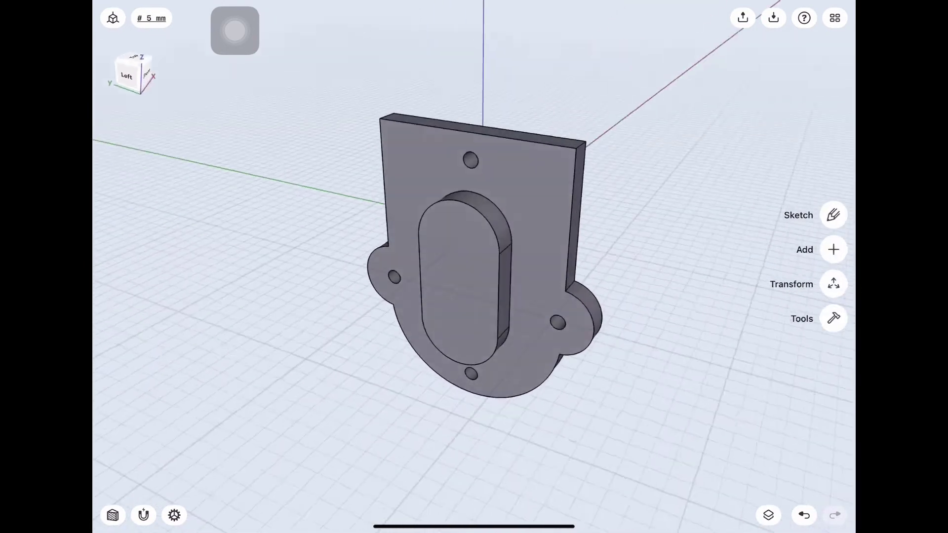
scroll(444, 222, "up", 3)
scroll(444, 222, "up", 2)
scroll(445, 222, "up", 4)
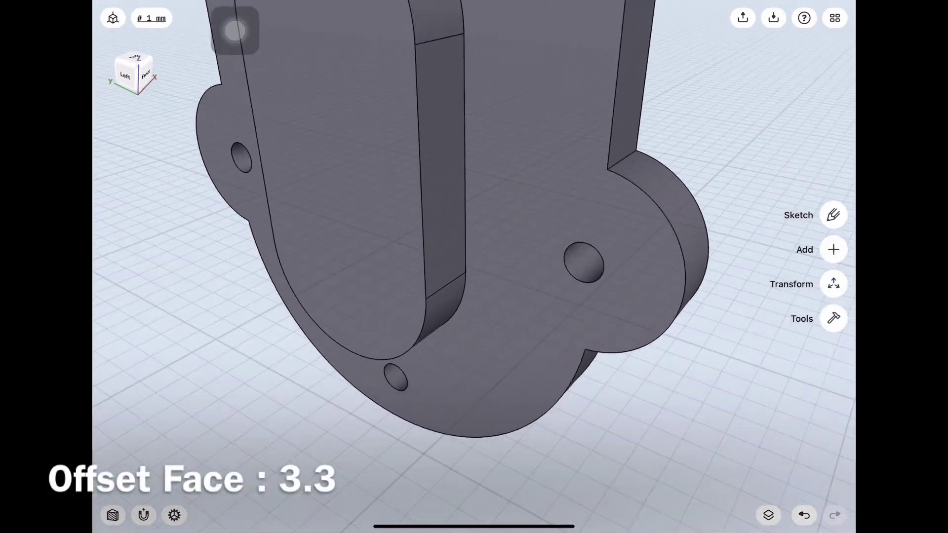
- Offset each side-lobe mounting hole's face to a 3.3 mm radius, then orbit to view the part
left_click(359, 395)
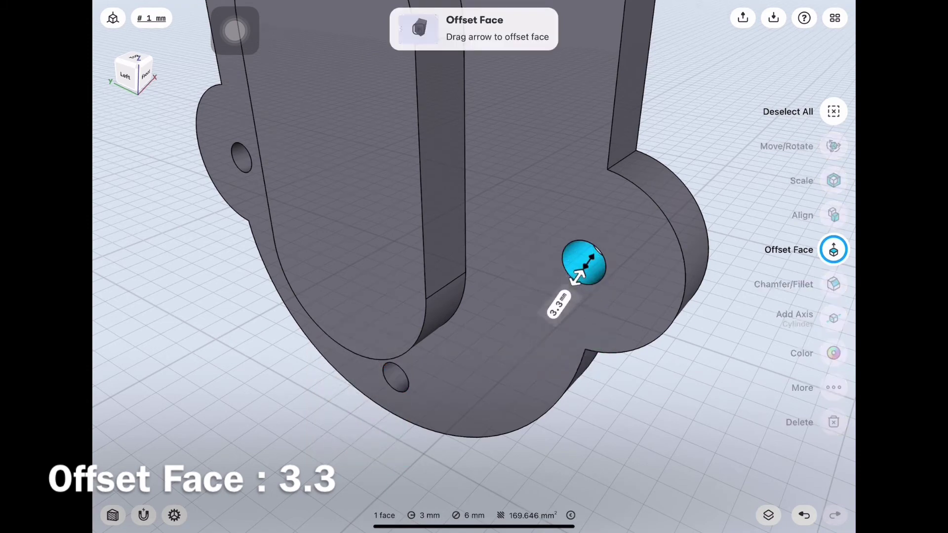
scroll(474, 267, "right", 3)
scroll(474, 266, "up", 4)
left_click(240, 250)
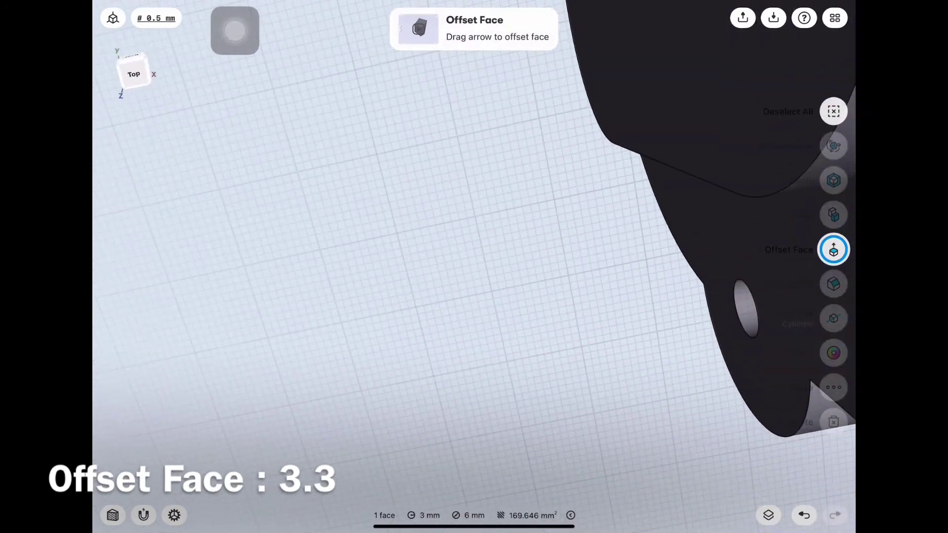
scroll(499, 188, "down", 10)
scroll(395, 277, "up", 3)
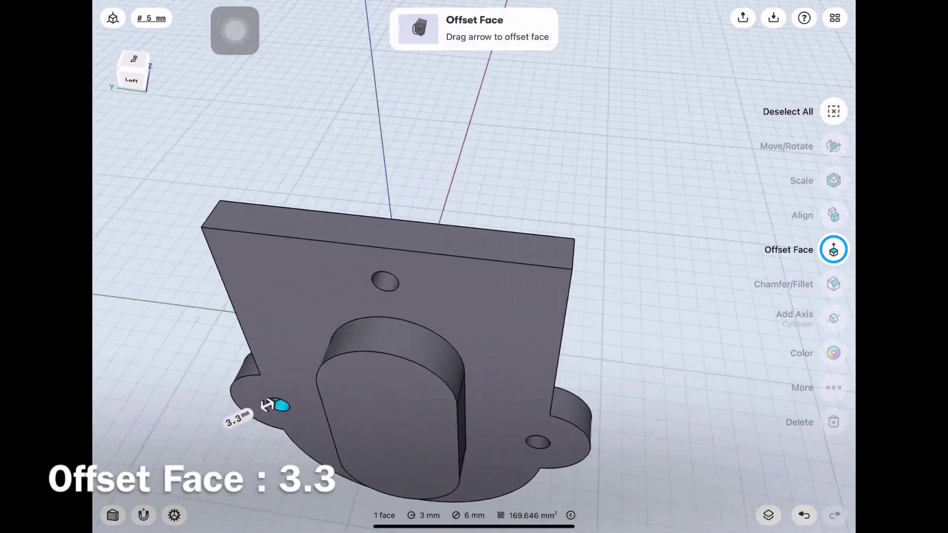
scroll(445, 297, "up", 5)
left_click(396, 334)
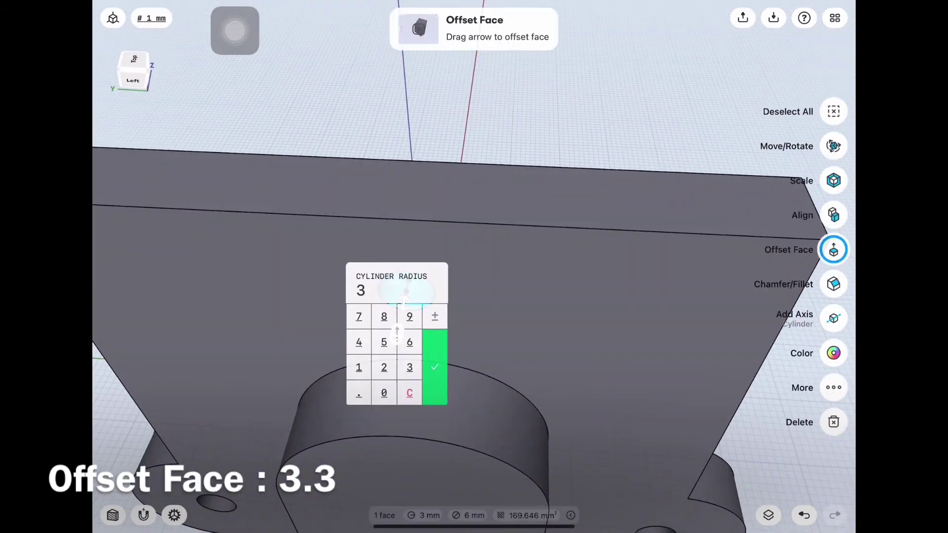
left_click(434, 367)
scroll(474, 296, "down", 5)
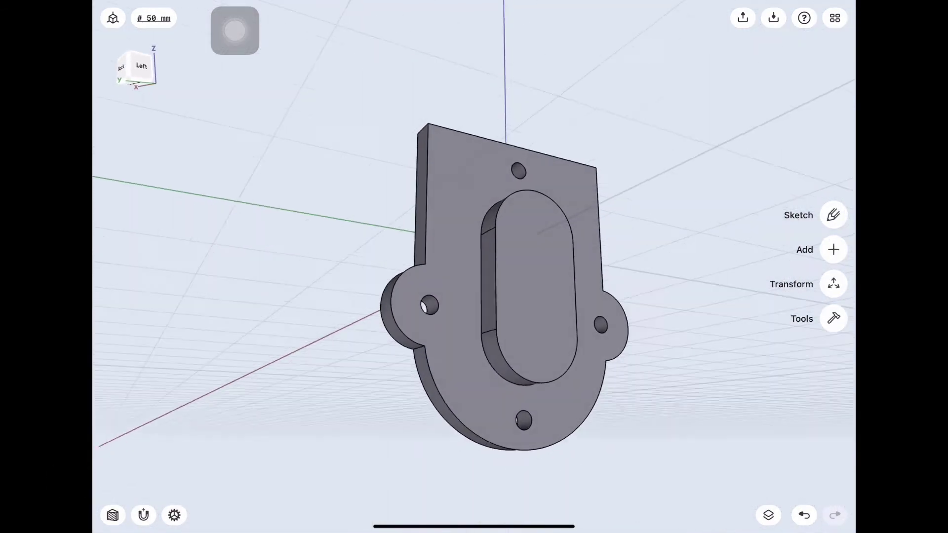
mouse_move(474, 321)
left_mouse_down()
mouse_move(474, 223)
mouse_move(494, 321)
mouse_move(444, 371)
left_mouse_up()
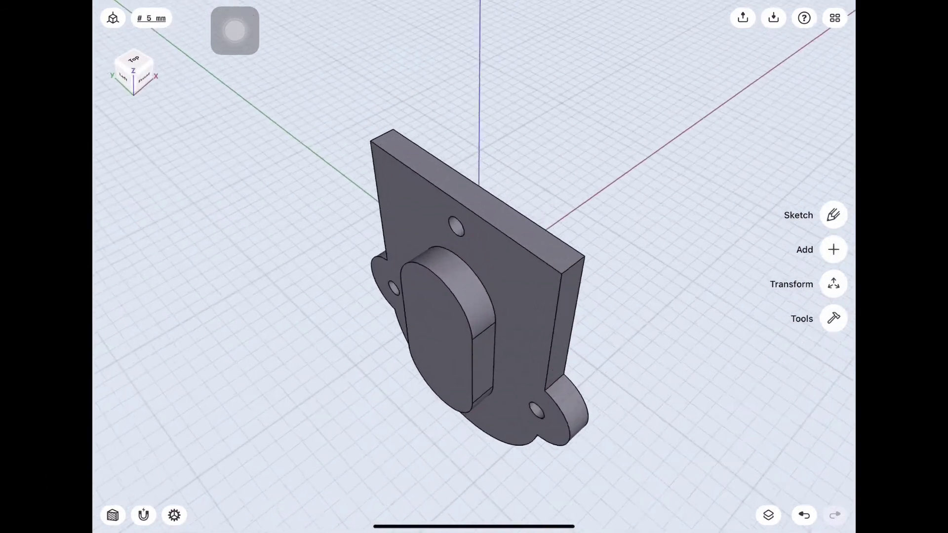
- Fillet the plate's top corner edge
scroll(474, 296, "up", 2)
left_click(357, 131)
left_click(624, 277)
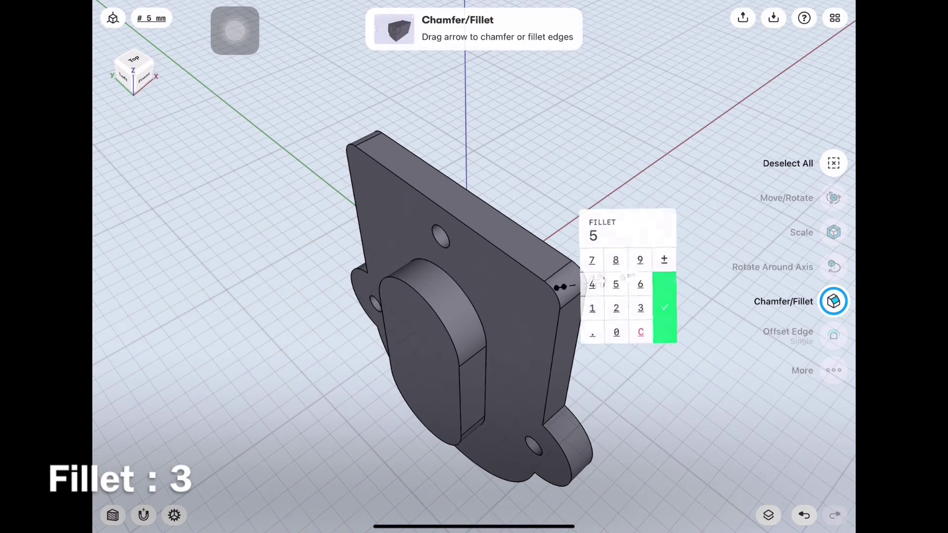
left_click(666, 310)
left_click(833, 163)
- Fillet the edge where the lobe meets the plate on the underside
scroll(474, 266, "up", 5)
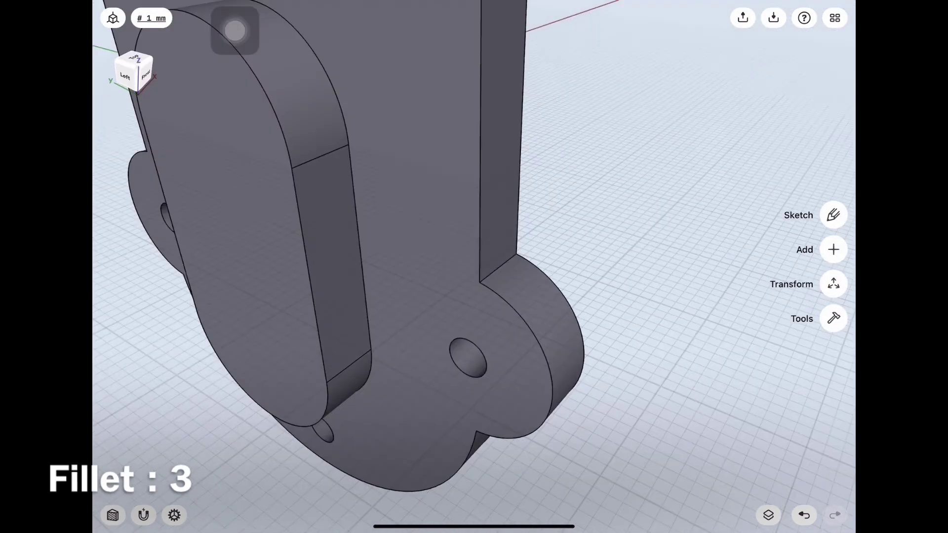
left_click_drag(395, 345, 501, 303)
left_click(508, 459)
left_click_drag(508, 460, 536, 478)
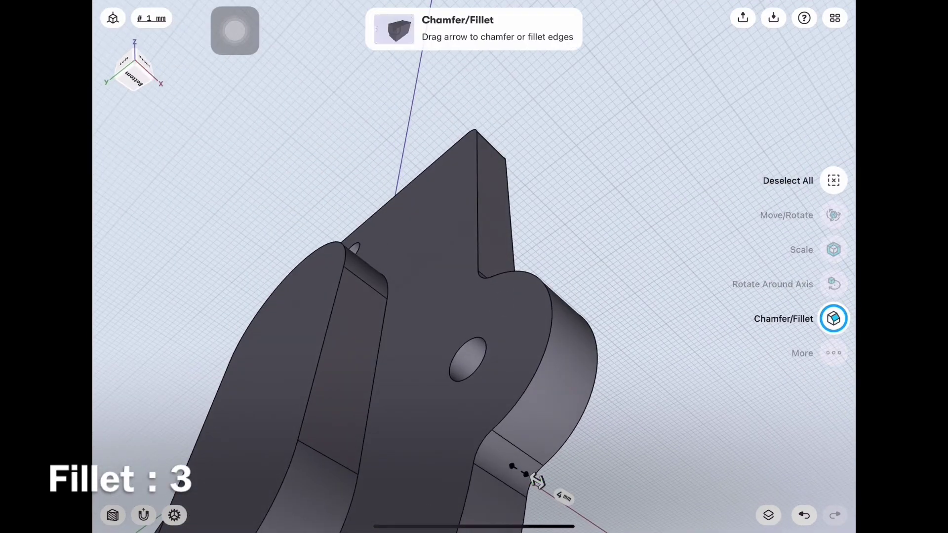
left_click(563, 497)
left_click(602, 489)
scroll(474, 267, "down", 5)
left_click(833, 180)
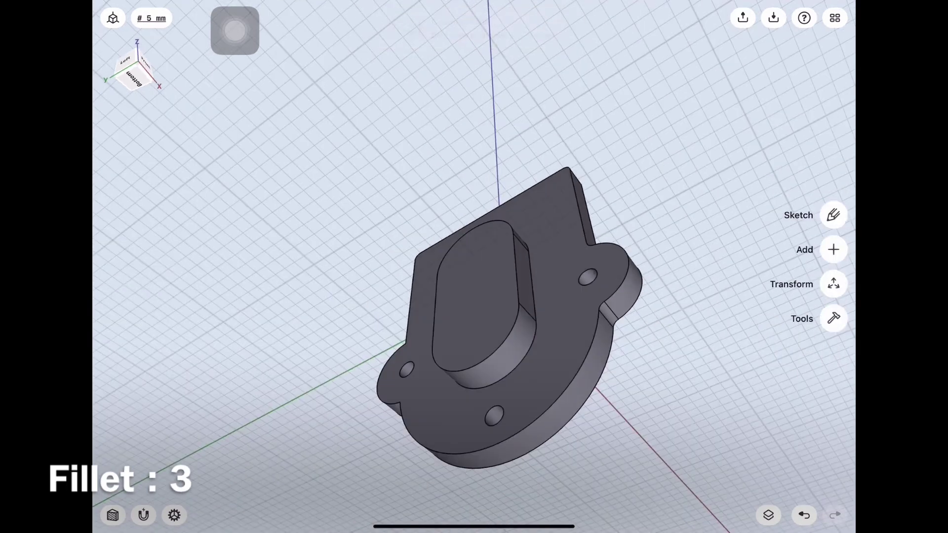
- Fillet the two inner corner edges at the back of the part
mouse_move(592, 346)
left_mouse_down()
mouse_move(445, 346)
mouse_move(494, 296)
left_mouse_up()
left_click(419, 303)
left_click_drag(593, 346, 494, 370)
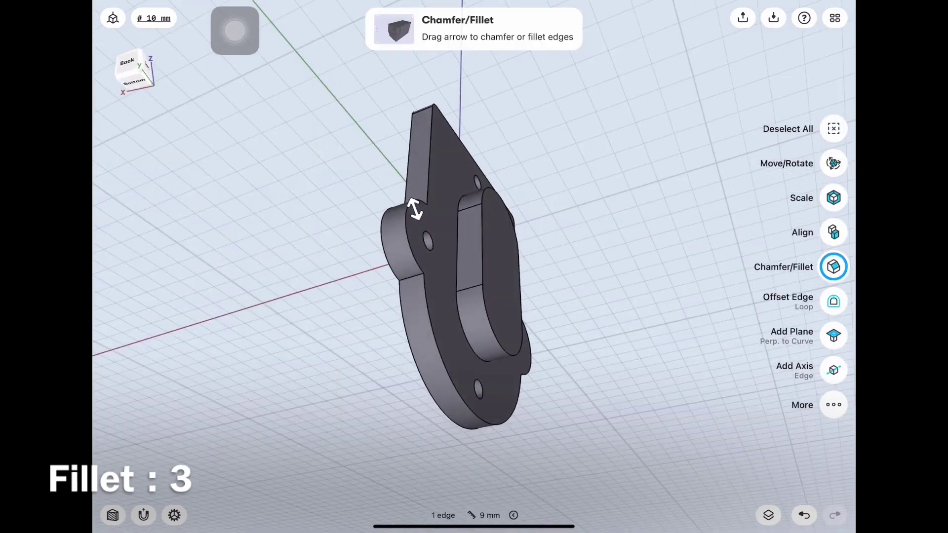
left_click(417, 276)
left_click_drag(409, 278, 395, 285)
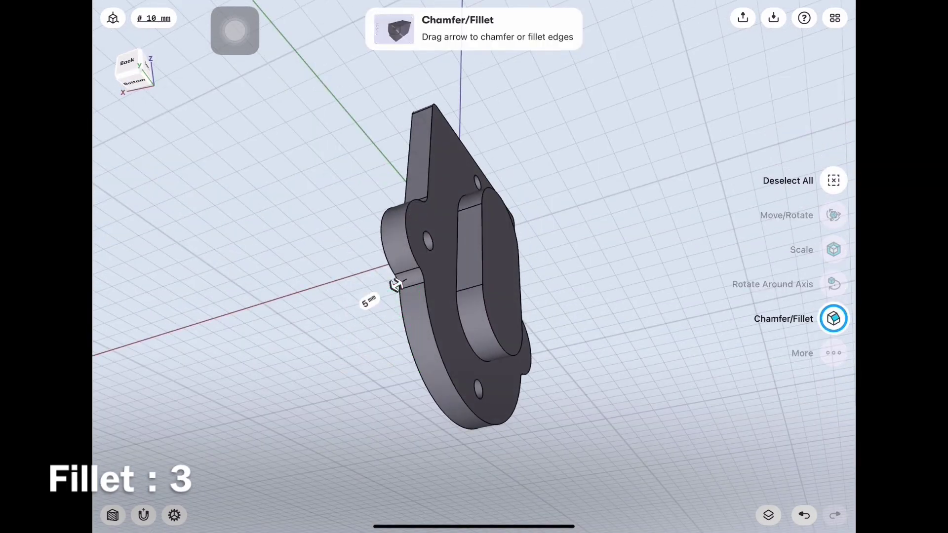
left_click(371, 300)
left_click(408, 335)
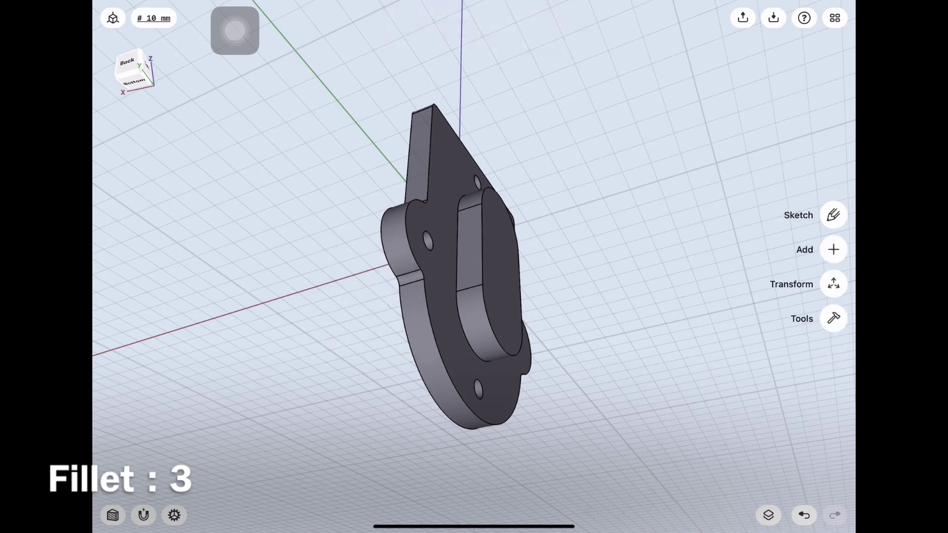
- Apply a 3 mm fillet to the slot edges
left_click_drag(642, 346, 494, 345)
left_click_drag(494, 247, 464, 292)
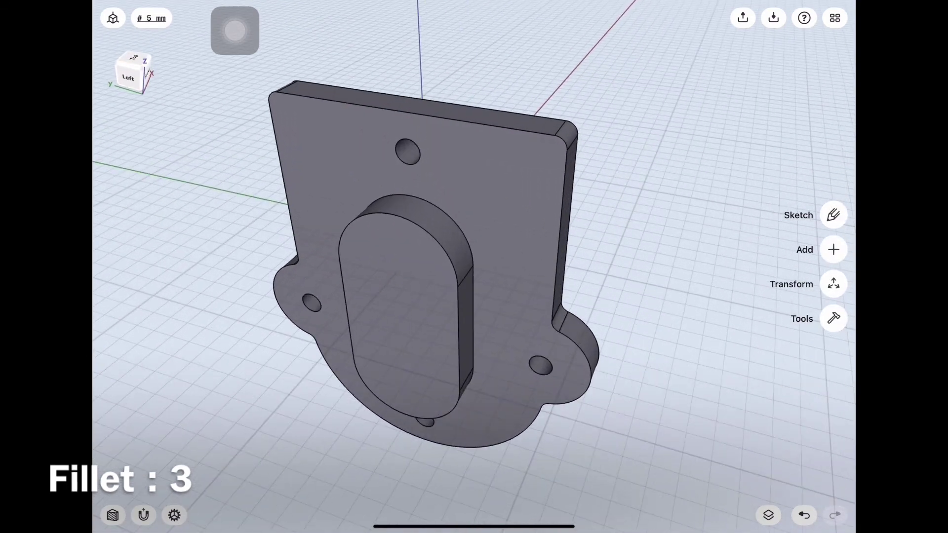
left_click_drag(459, 226, 493, 236)
left_click(493, 243)
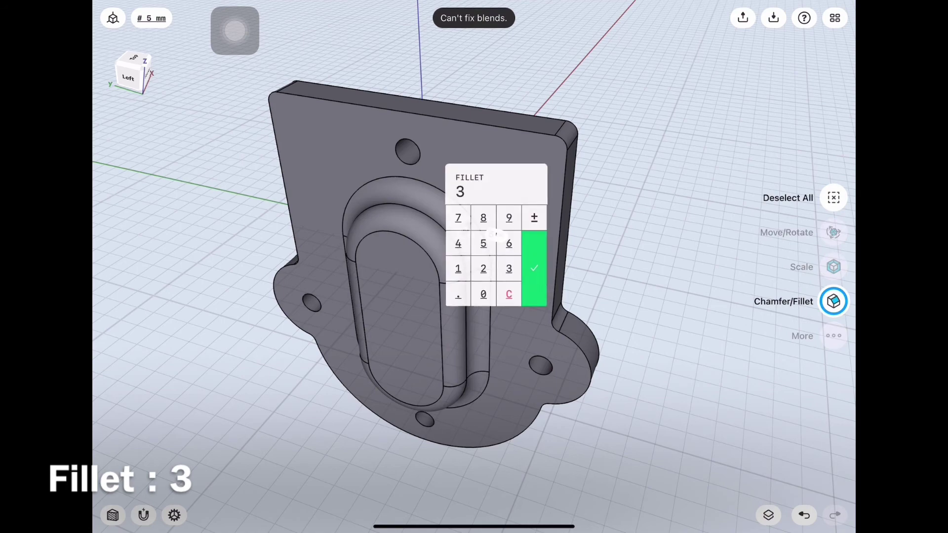
left_click(533, 269)
left_click(834, 198)
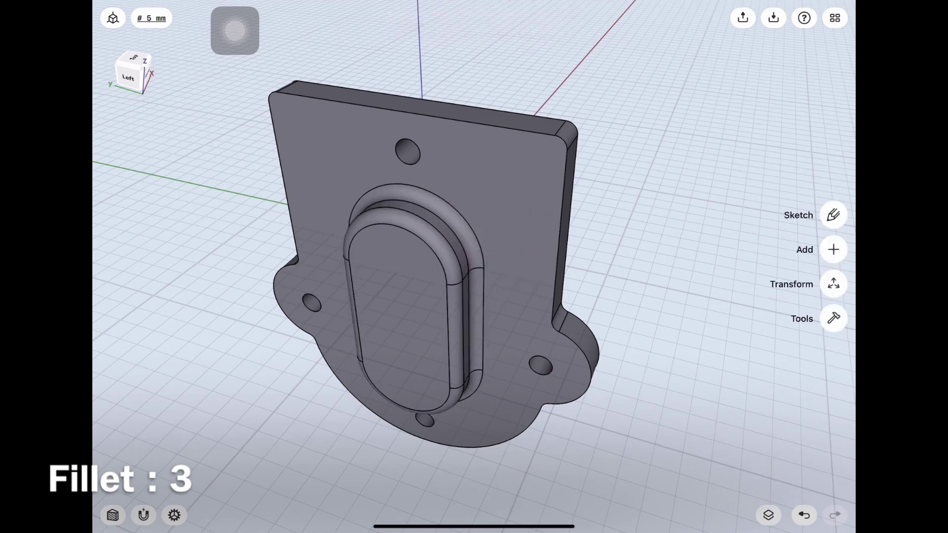
- Fillet the plate's outer edge 3 mm and start a sketch on the plate face
left_click(563, 220)
left_click(692, 445)
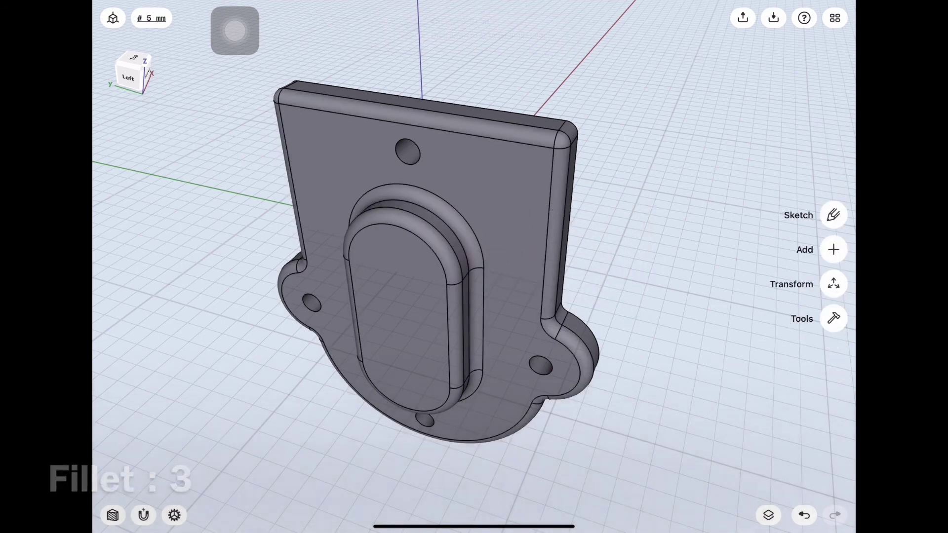
left_click(128, 77)
mouse_move(465, 297)
middle_mouse_down()
mouse_move(568, 296)
mouse_move(464, 306)
mouse_move(494, 316)
middle_mouse_up()
scroll(464, 296, "up", 3)
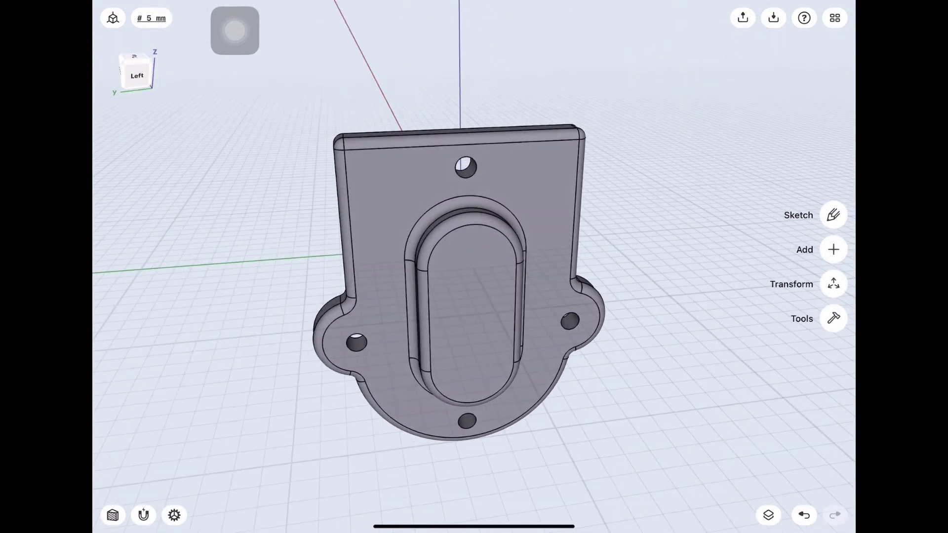
left_click(834, 215)
left_click(371, 212)
- Sketch 5.5 mm radius circles centred on the bottom and right mounting holes
scroll(474, 266, "down", 3)
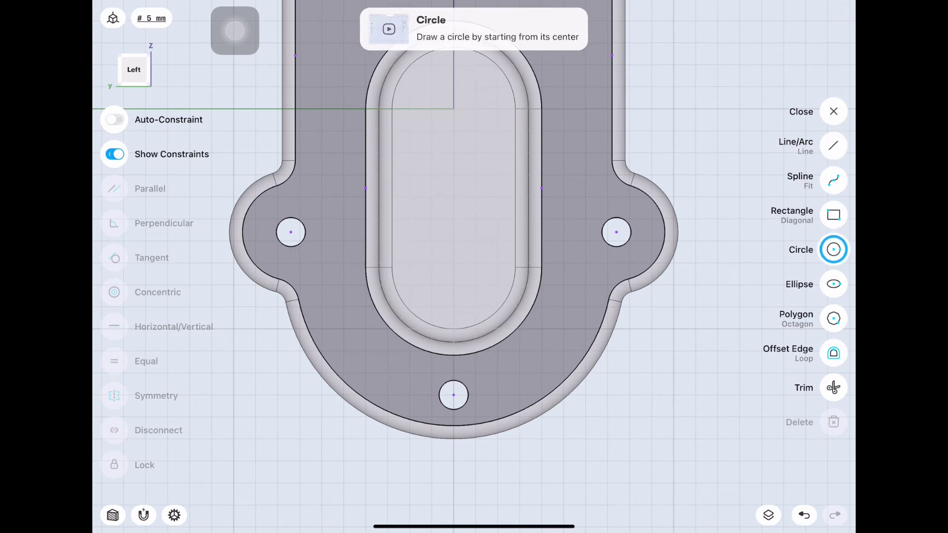
left_click(531, 395)
left_click(520, 403)
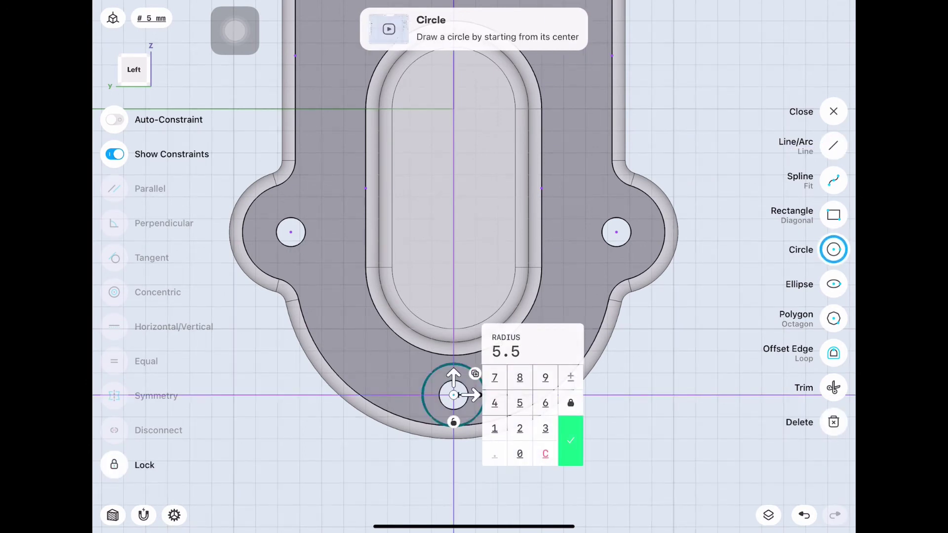
left_click(571, 440)
left_click(687, 232)
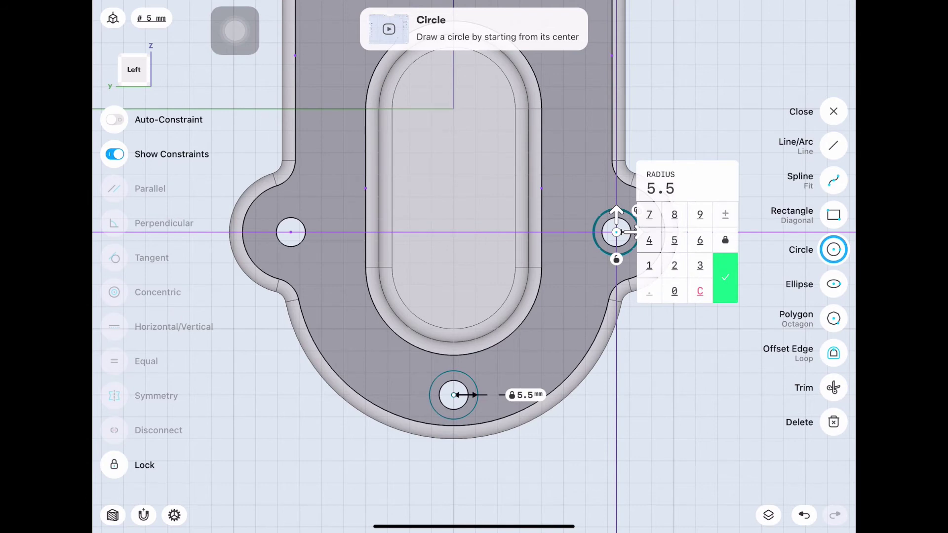
left_click(725, 278)
- Sketch 5.5 mm radius circles on the left and top holes and finish the sketch
left_click(333, 273)
left_click(352, 241)
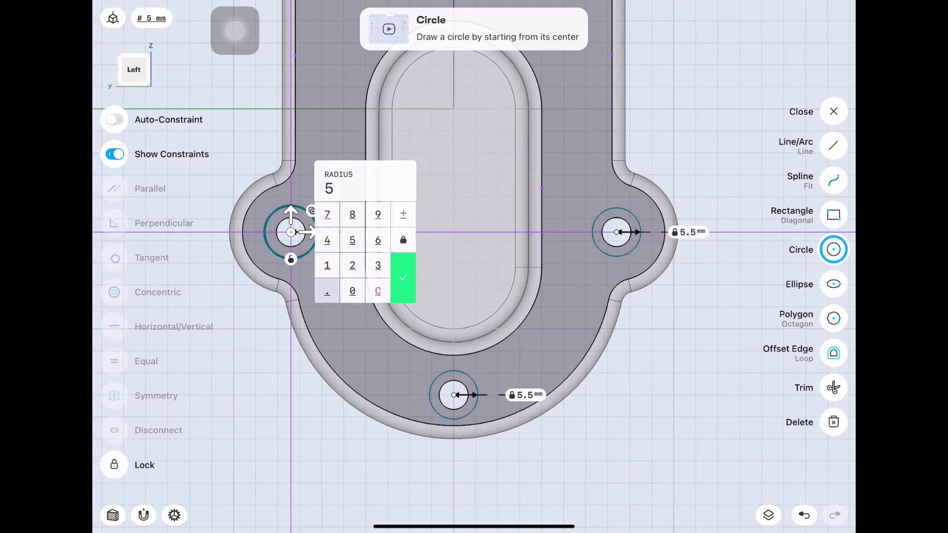
left_click(403, 277)
scroll(449, 296, "up", 5)
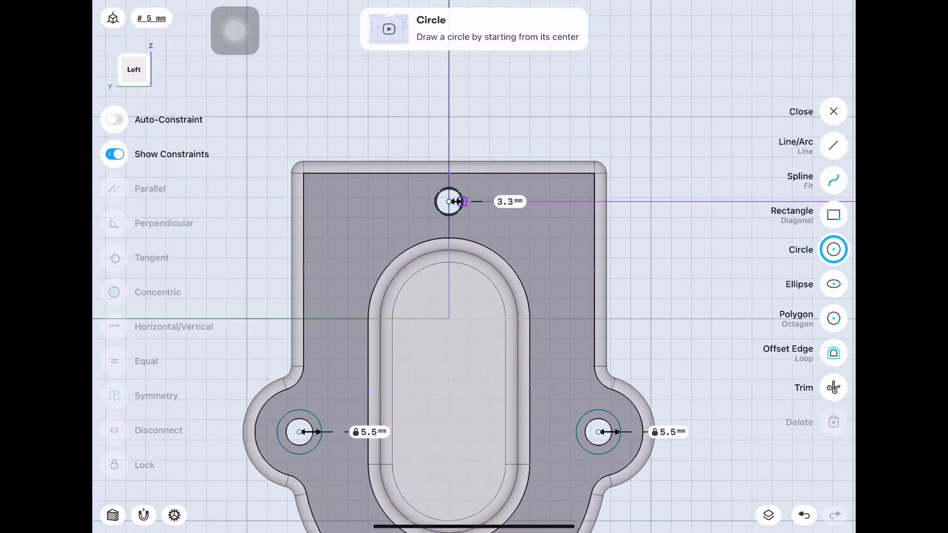
left_click(561, 247)
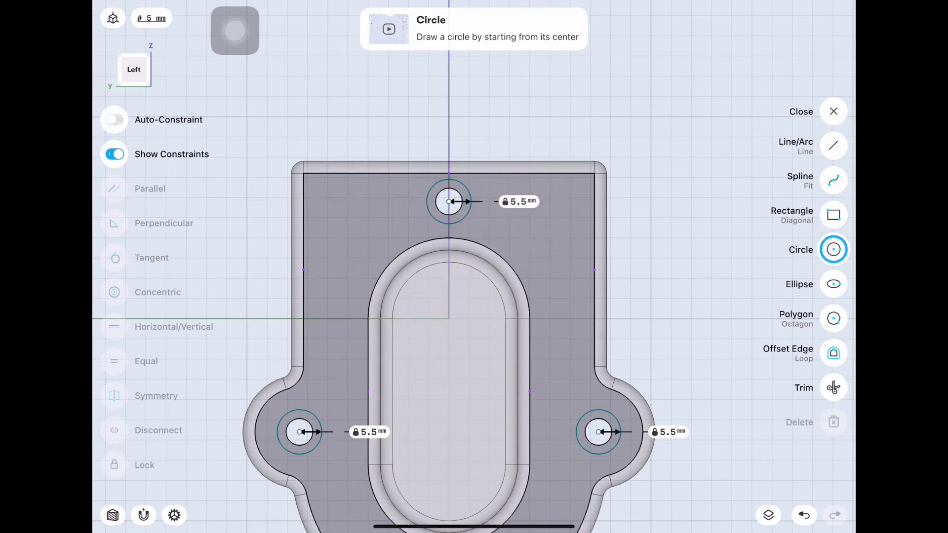
left_click(833, 111)
scroll(474, 297, "down", 5)
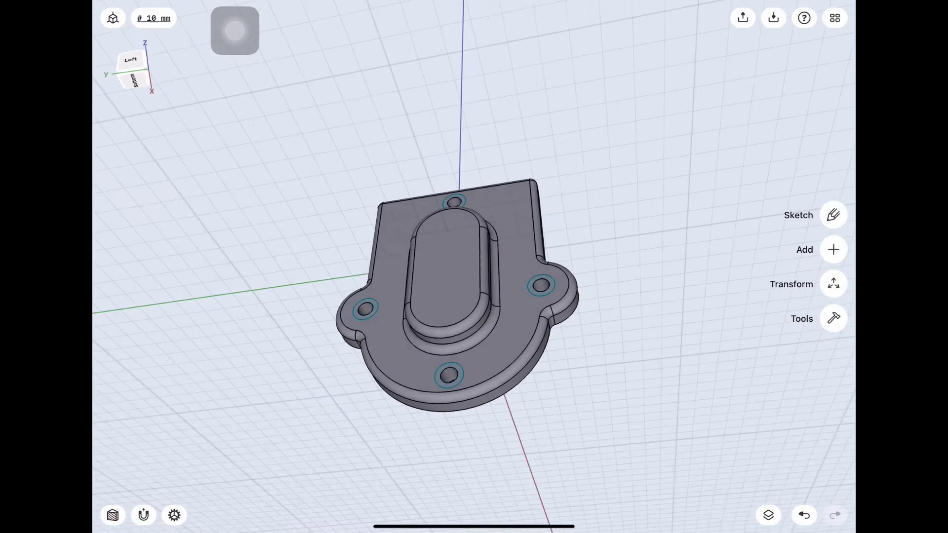
- Select the four hole-ring sketches on the plate (top, right, left, bottom)
left_click_drag(474, 346, 523, 256)
scroll(462, 212, "up", 5)
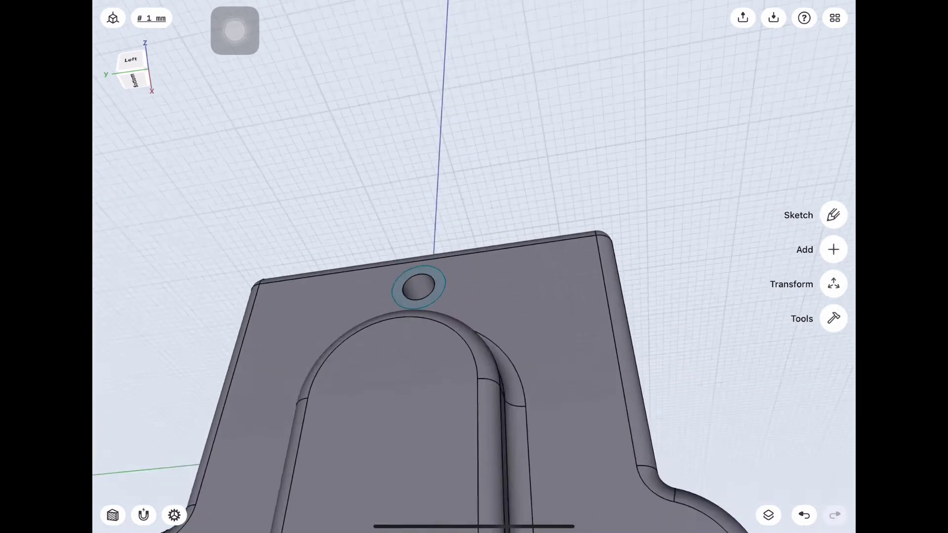
scroll(462, 212, "up", 3)
left_click(355, 323)
scroll(474, 266, "down", 3)
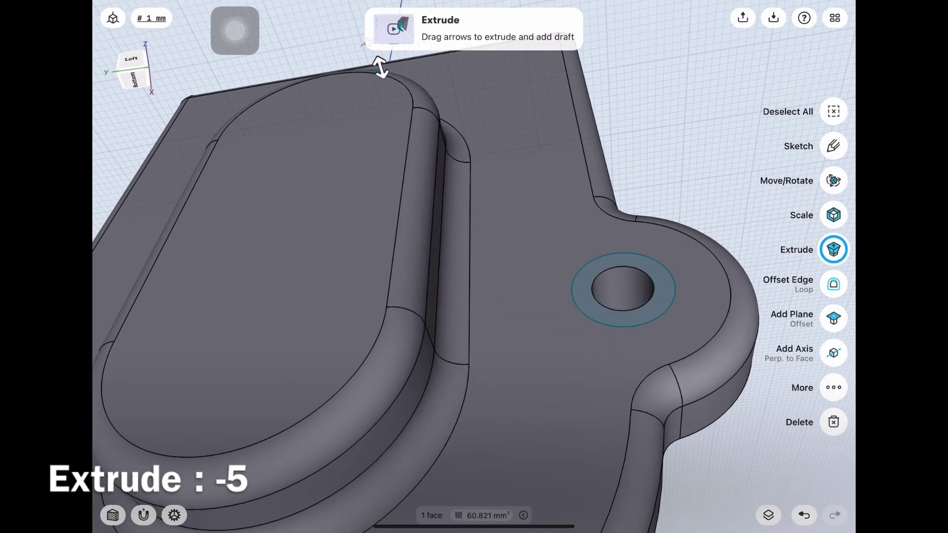
left_click(588, 286)
left_click_drag(445, 346, 494, 247)
left_click(260, 241)
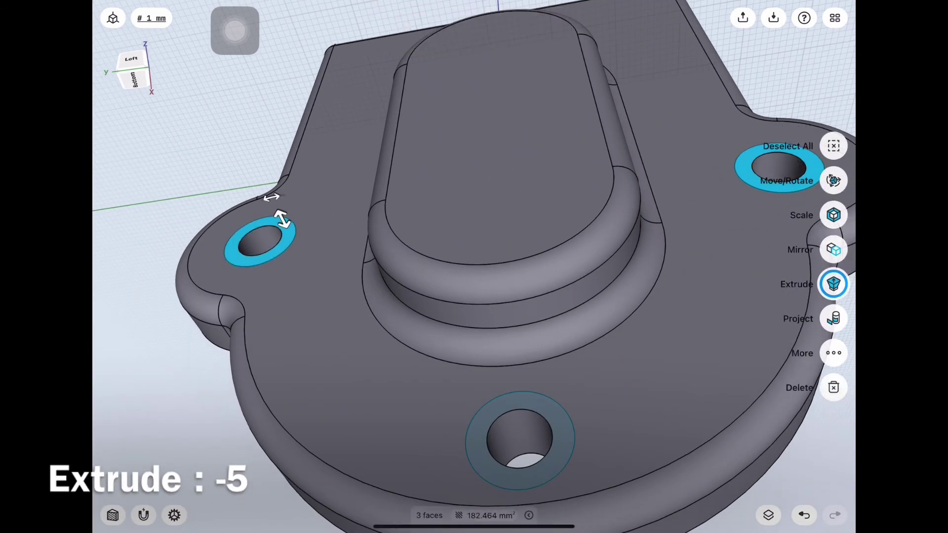
left_click_drag(474, 371, 474, 297)
left_click(446, 370)
- Extrude the rings -5 mm to cut counterbores, then view from the left with the items list shown
left_click(514, 443)
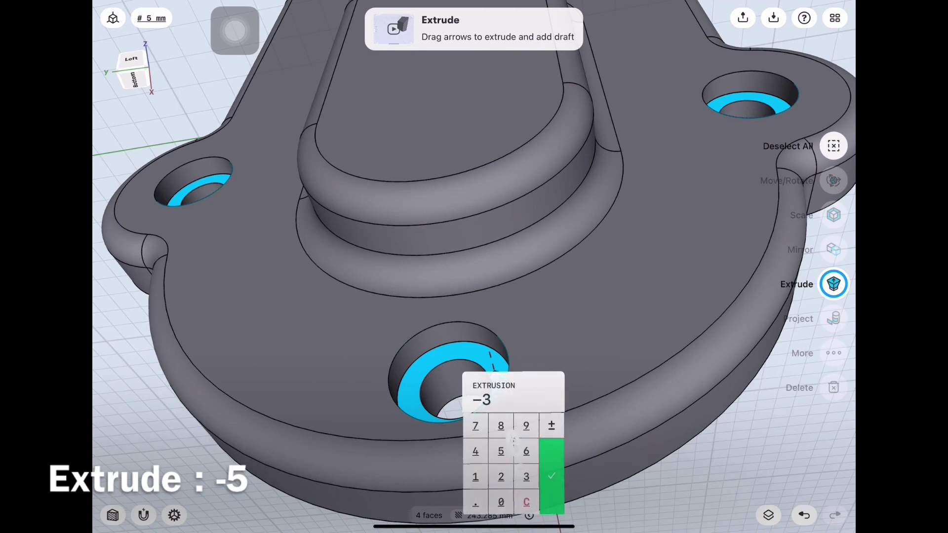
type("-5")
key("Return")
left_click(833, 145)
scroll(474, 297, "down", 5)
left_click(131, 60)
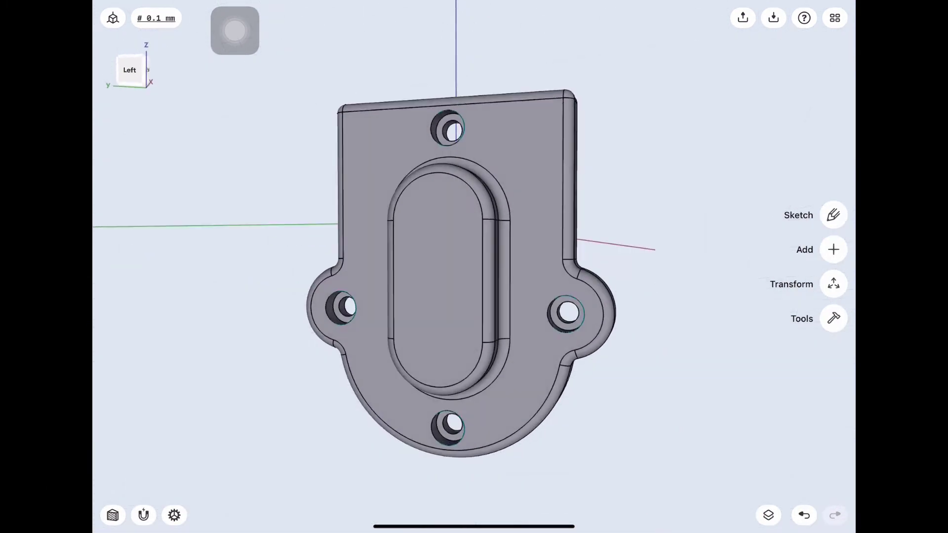
left_click(768, 515)
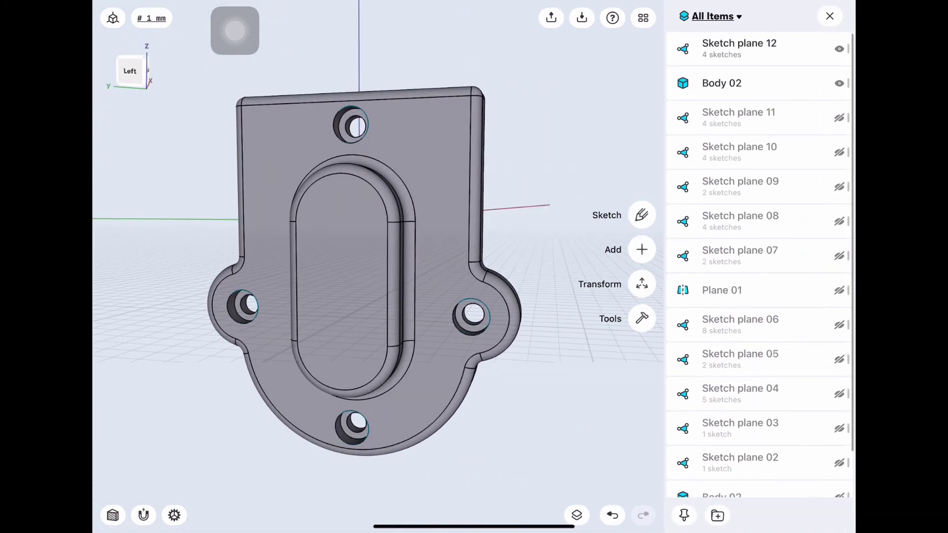
- Make Body 02 visible, close the items list, and return to an angled 3D view
scroll(761, 296, "down", 2)
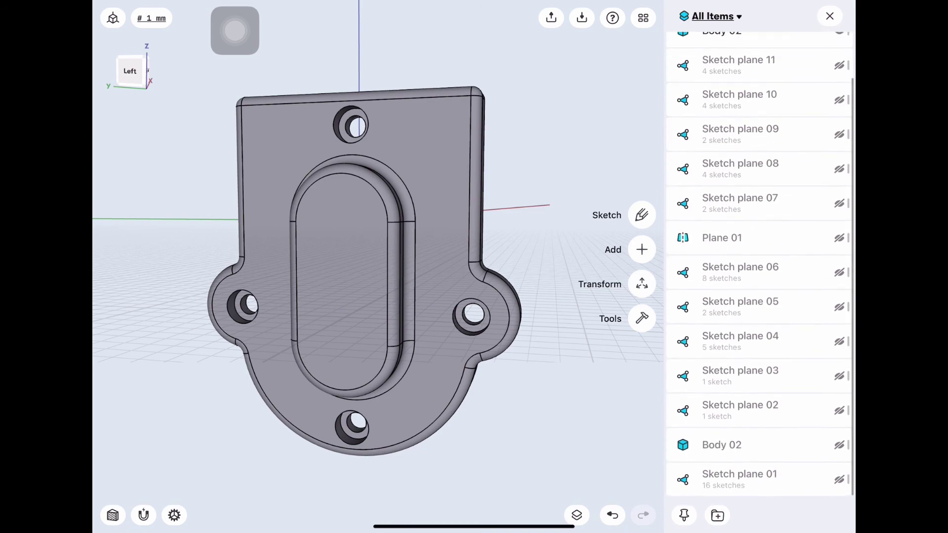
left_click(839, 445)
left_click(829, 16)
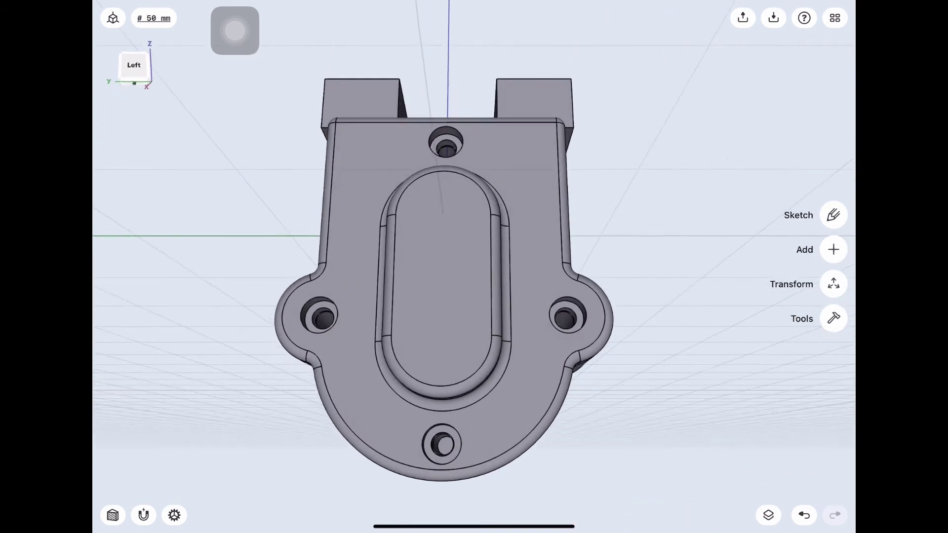
left_click_drag(444, 296, 568, 287)
left_click_drag(494, 297, 321, 296)
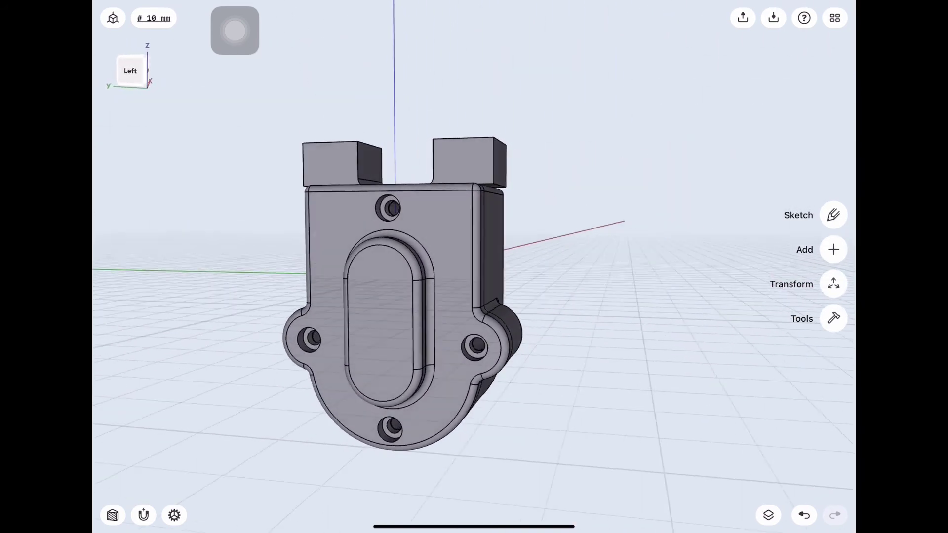
left_click(133, 69)
scroll(321, 296, "up", 5)
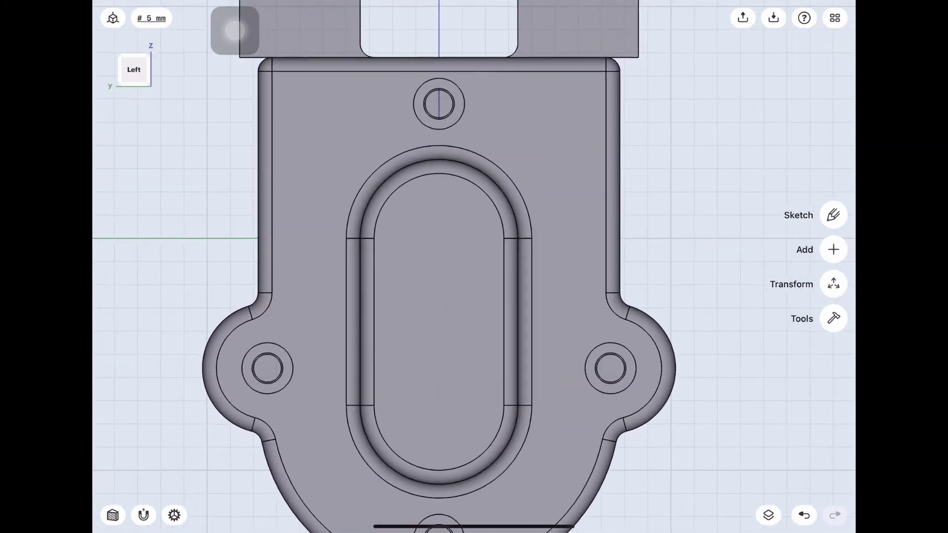
scroll(544, 267, "down", 2)
left_click(112, 18)
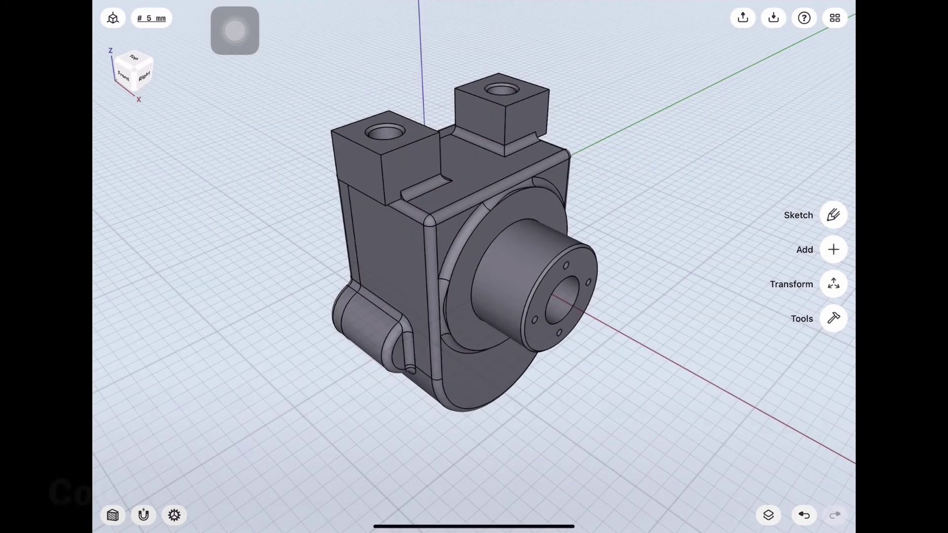
- Colour the housing body lime green
left_click(833, 319)
left_click(834, 474)
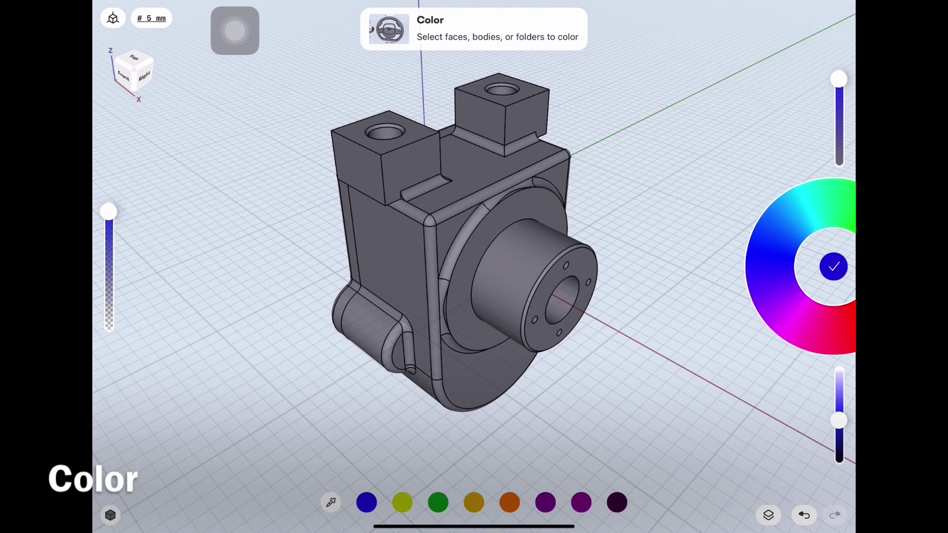
left_click(444, 247)
left_click_drag(815, 197, 763, 267)
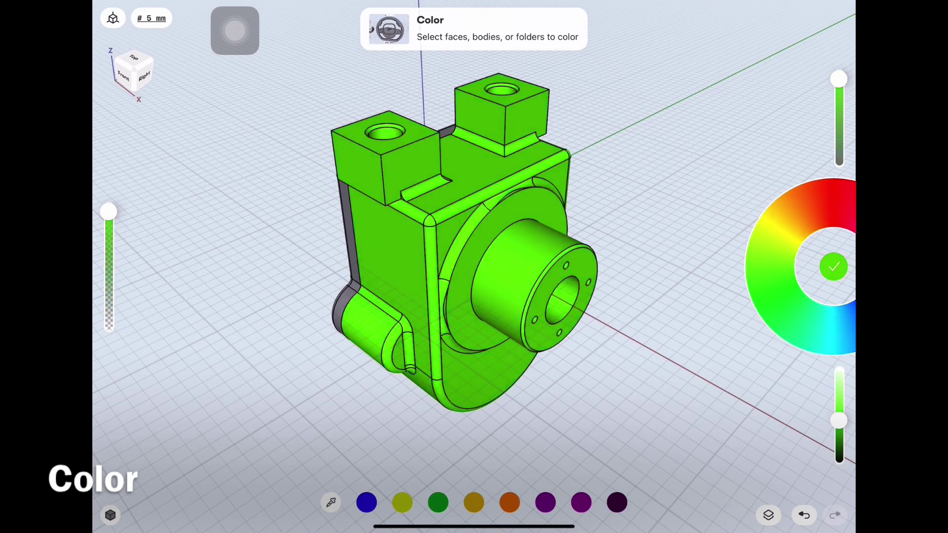
left_click_drag(773, 228, 782, 215)
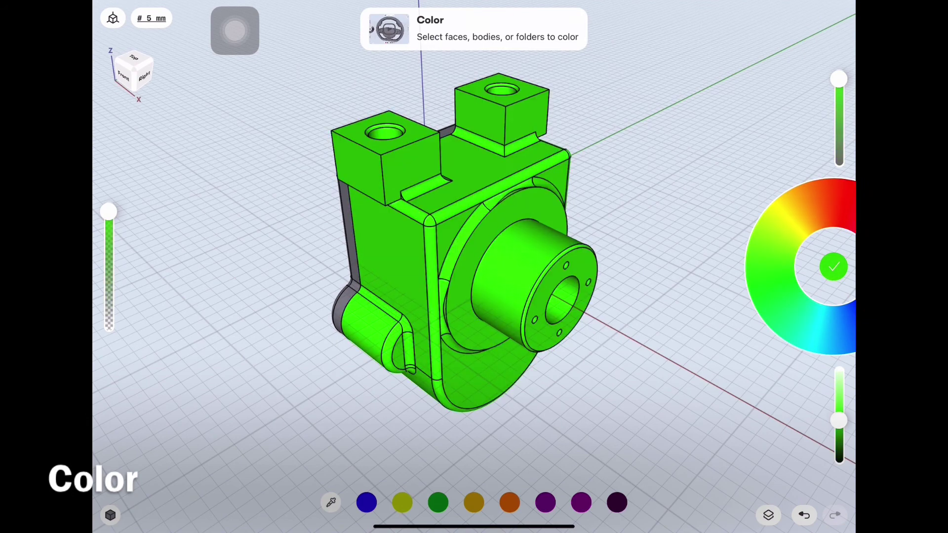
left_click(834, 266)
- Colour the mounting plate blue and view the assembly from the front
left_click_drag(395, 296, 592, 306)
left_click(833, 474)
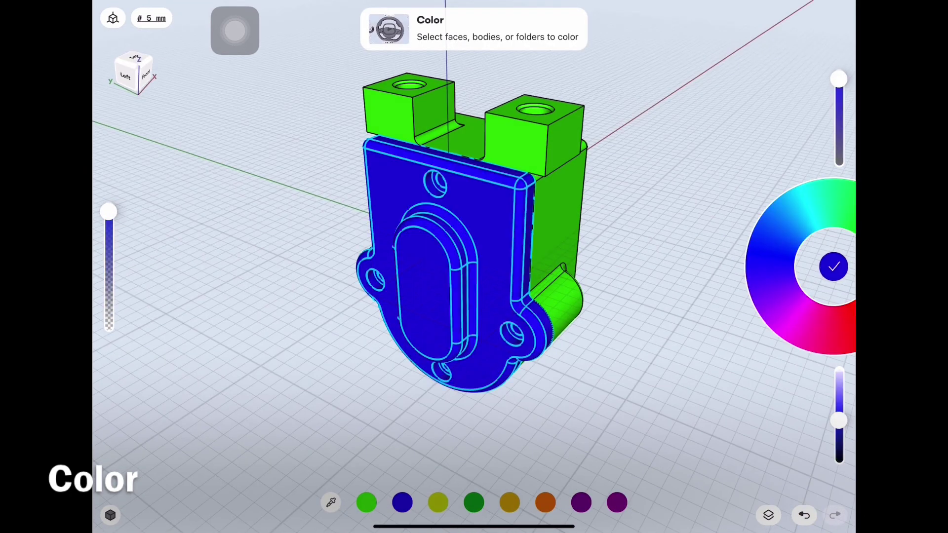
left_click(834, 266)
left_click_drag(445, 297, 346, 306)
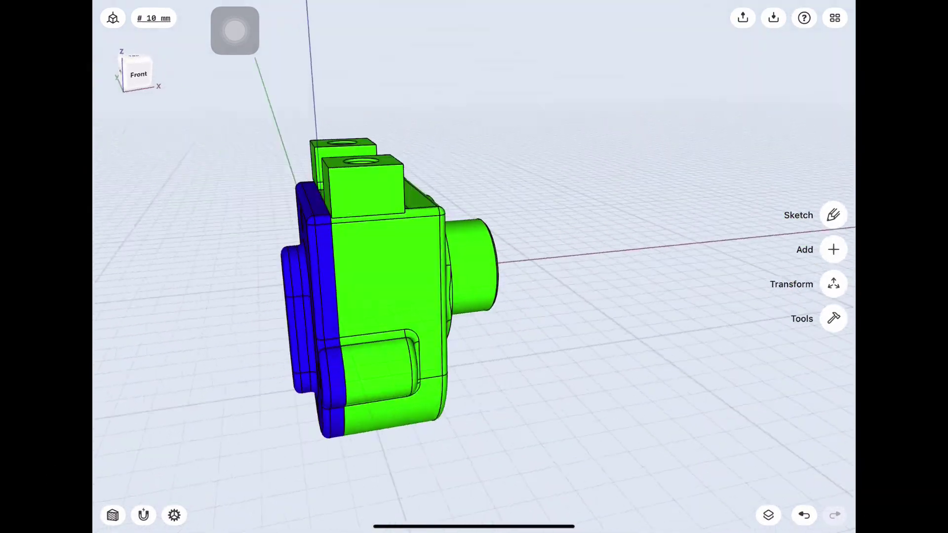
left_click_drag(494, 296, 346, 296)
left_click_drag(445, 247, 494, 276)
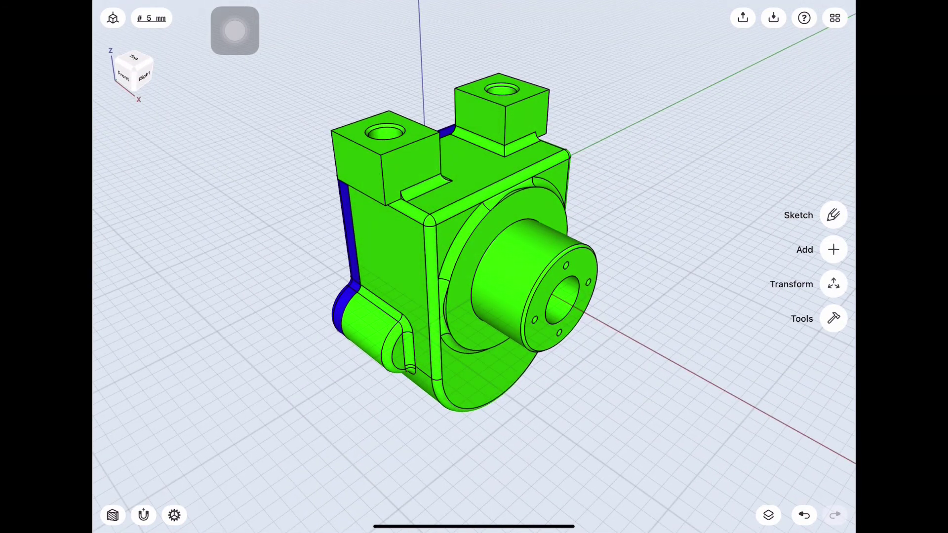
left_click(124, 76)
scroll(437, 349, "up", 5)
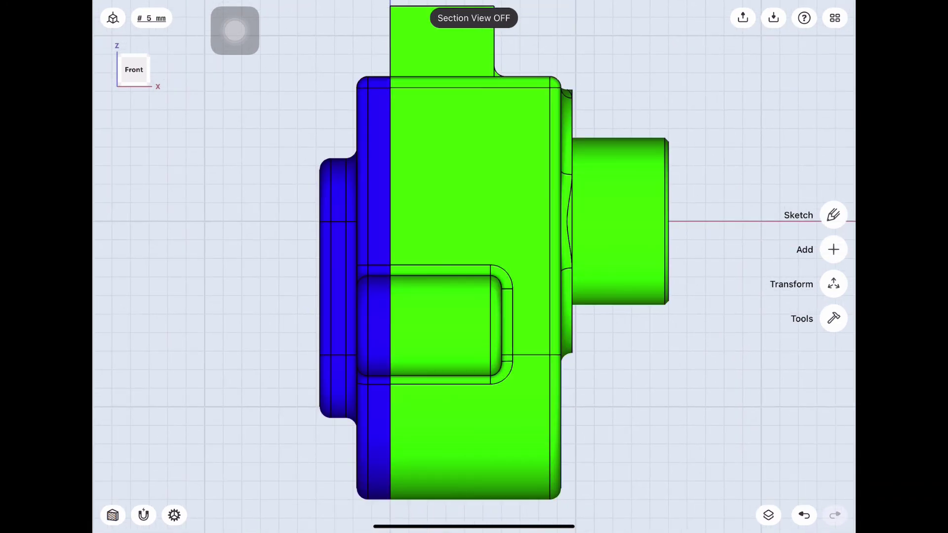
left_click_drag(445, 247, 494, 297)
left_click(134, 69)
left_click(113, 18)
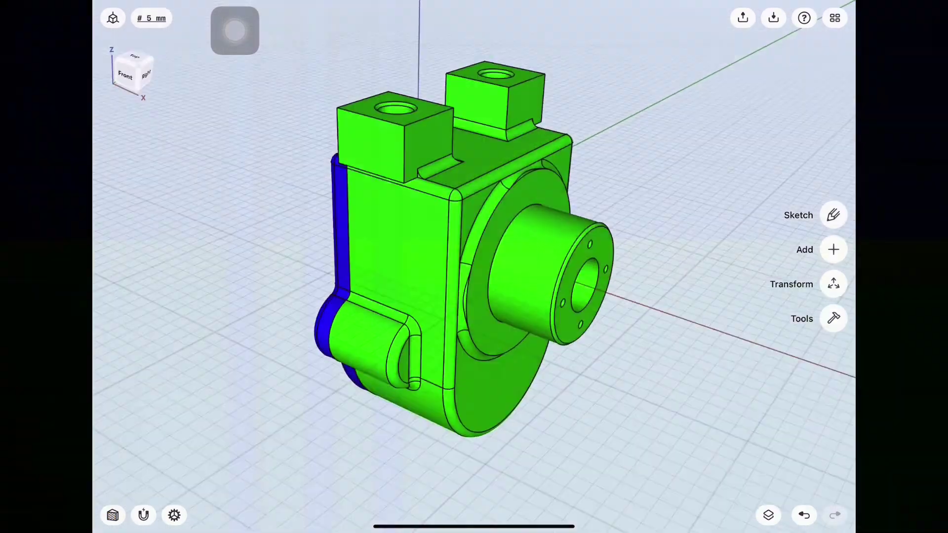